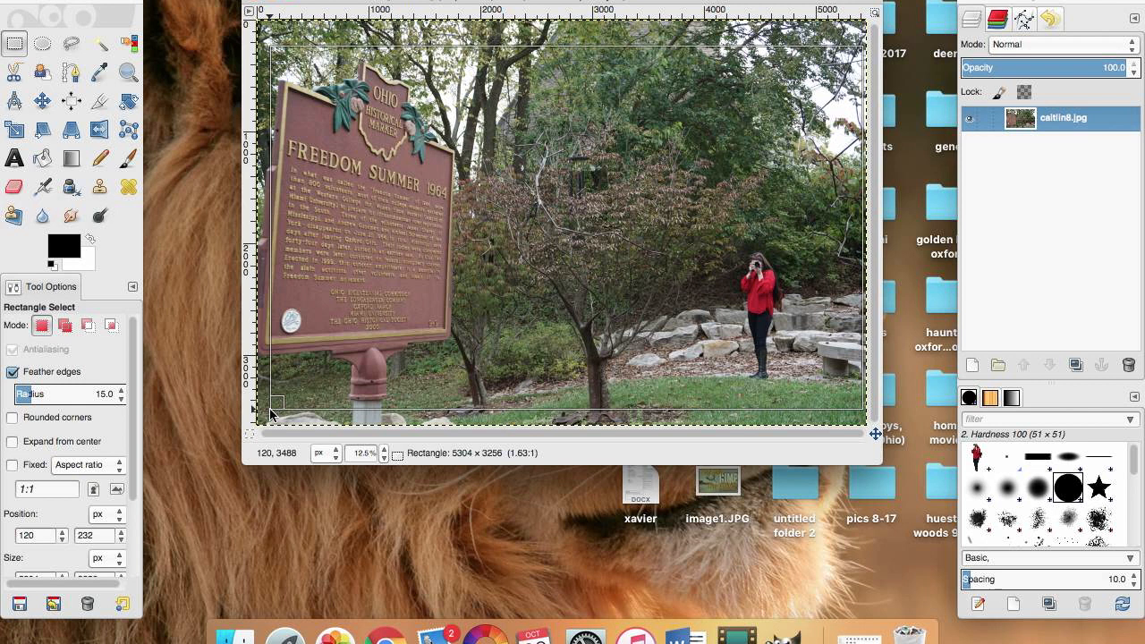
pyautogui.moveTo(271, 411); pyautogui.dragTo(280, 415)
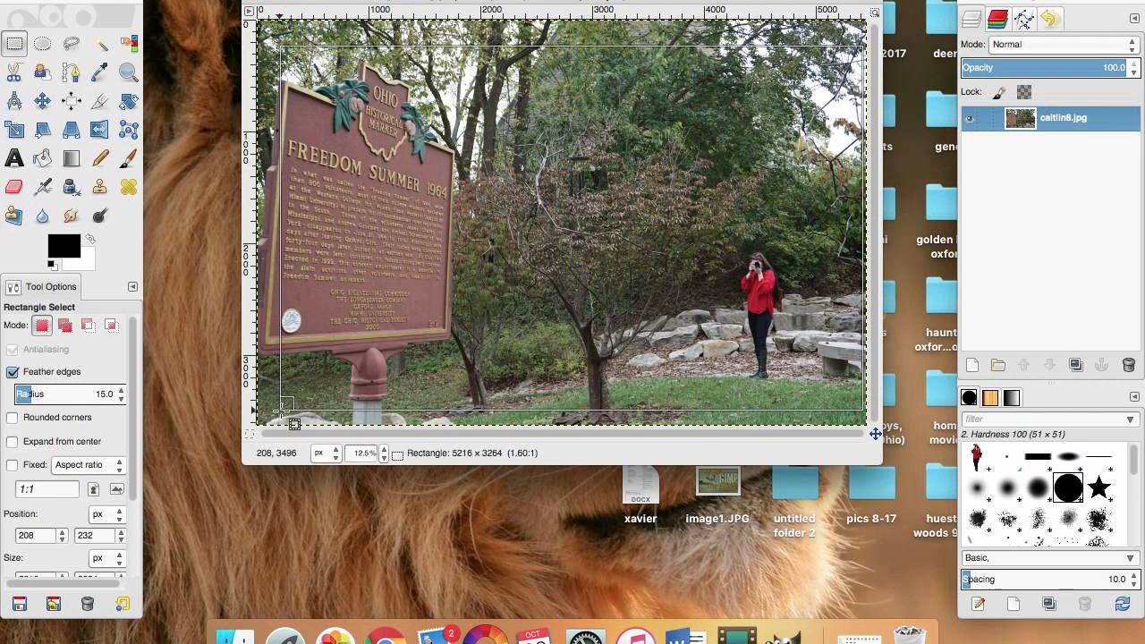
pyautogui.click(294, 398)
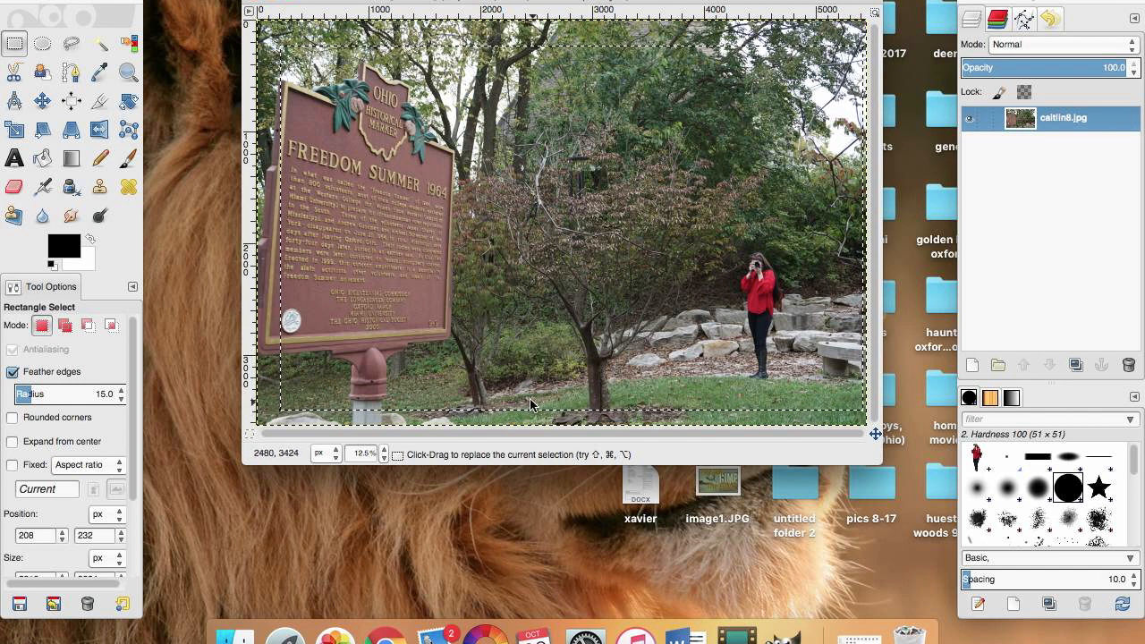
pyautogui.moveTo(839, 390); pyautogui.dragTo(843, 384)
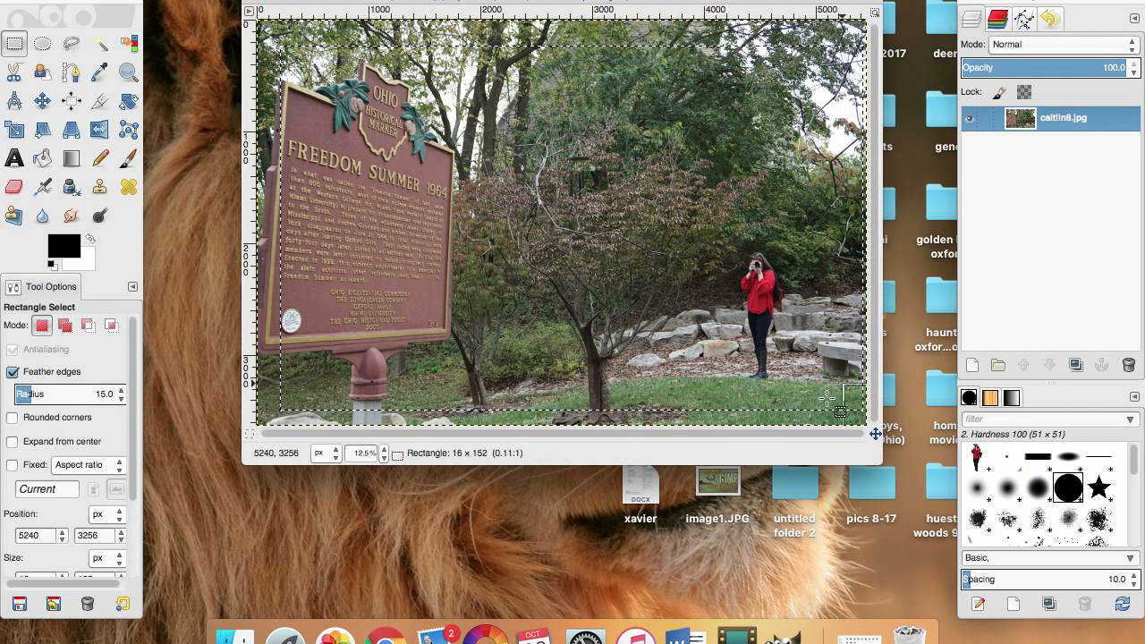
pyautogui.click(716, 387)
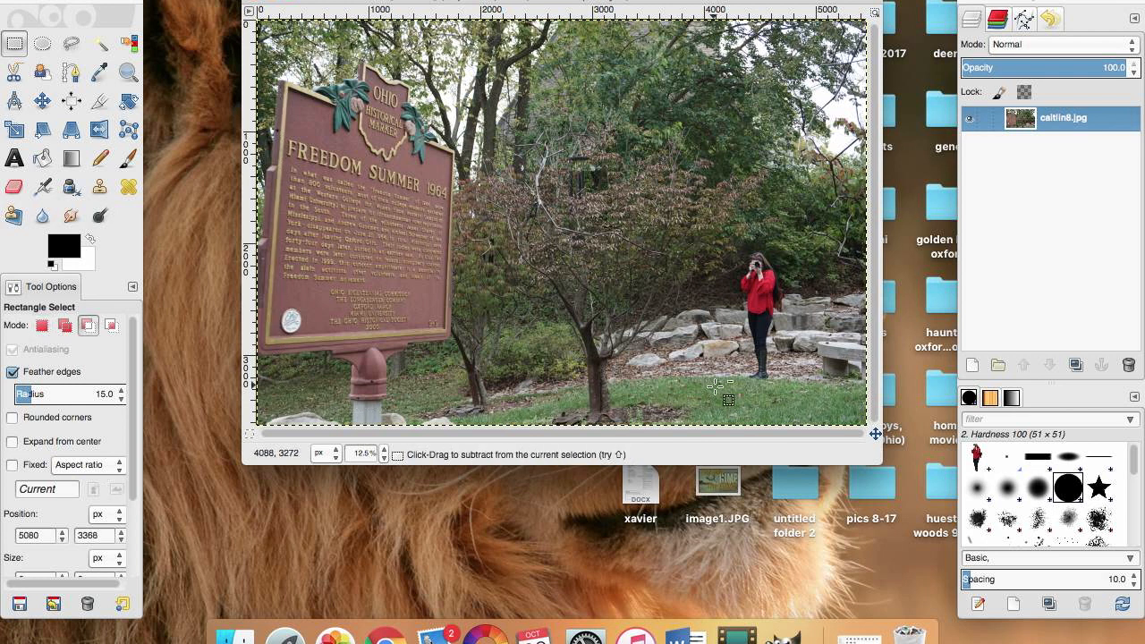
pyautogui.press('super+z')
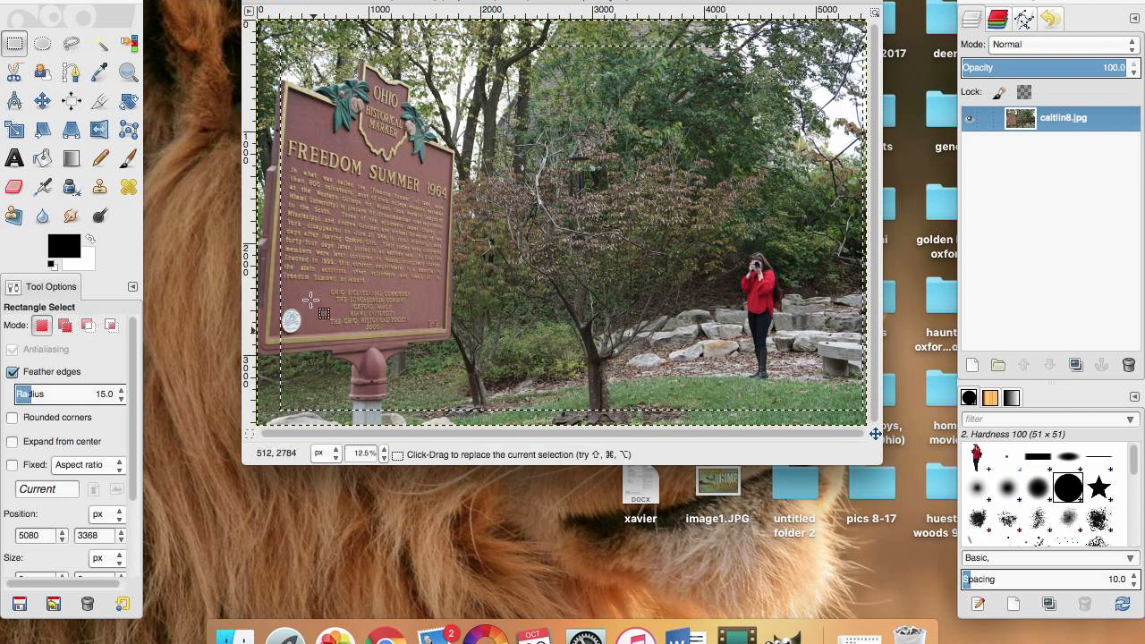
pyautogui.press('super+z')
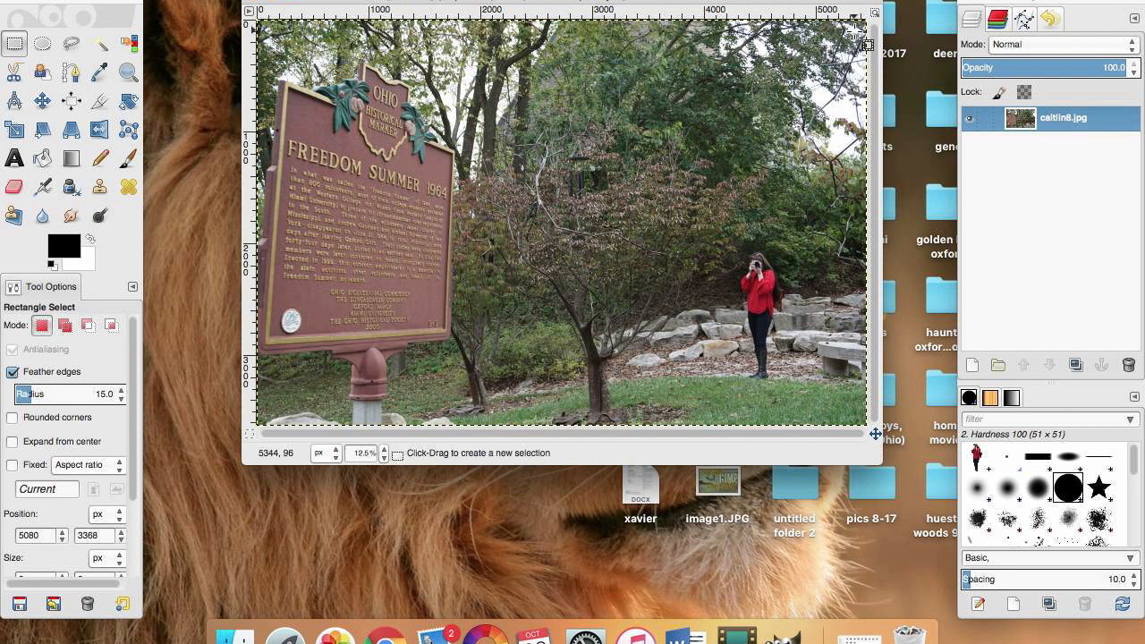
# - Draw a rectangular selection of about 5168 × 3200 px around most of the photo and crop the image to it
pyautogui.moveTo(857, 30); pyautogui.dragTo(271, 385)
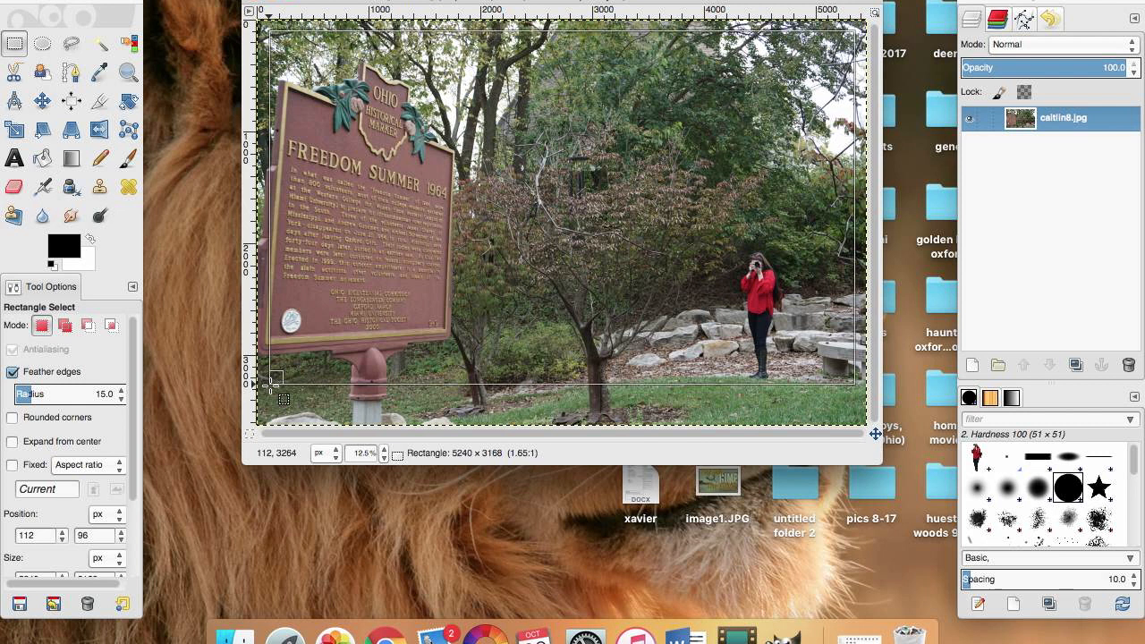
pyautogui.moveTo(270, 385)
pyautogui.mouseDown()
pyautogui.moveTo(272, 367)
pyautogui.moveTo(278, 389)
pyautogui.mouseUp()
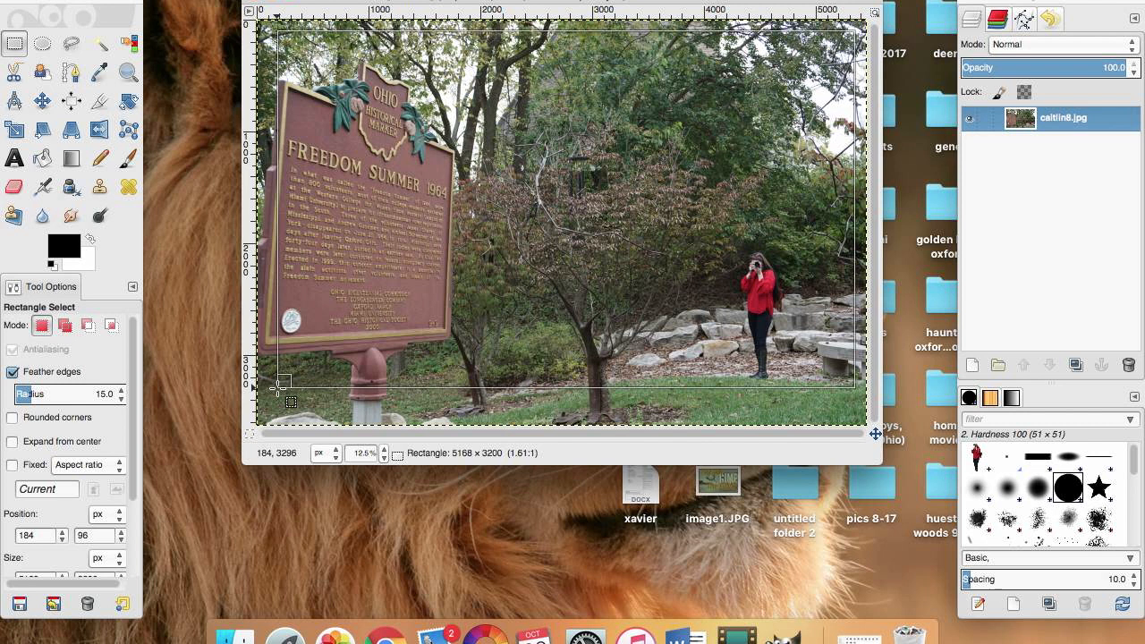
pyautogui.moveTo(278, 389); pyautogui.dragTo(278, 388)
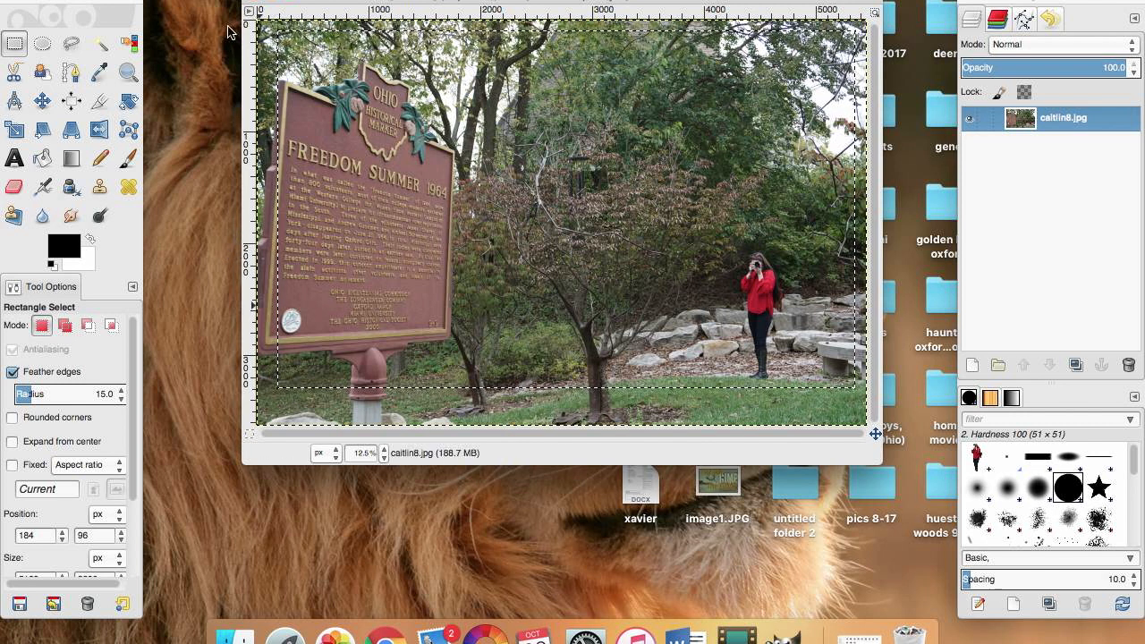
pyautogui.click(281, 1)
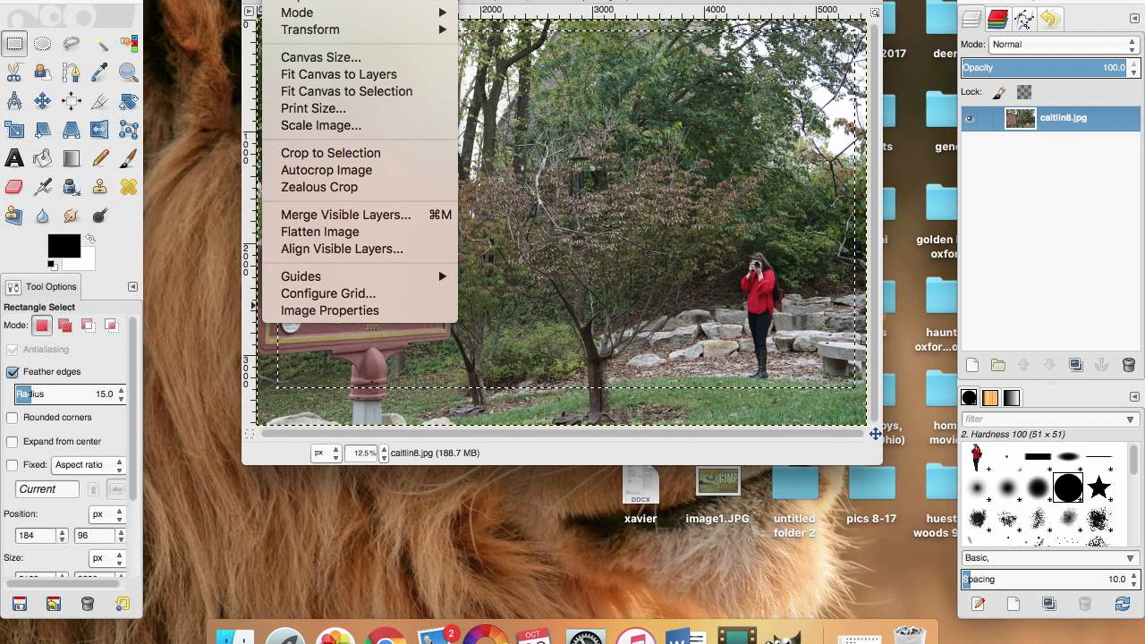
pyautogui.click(301, 156)
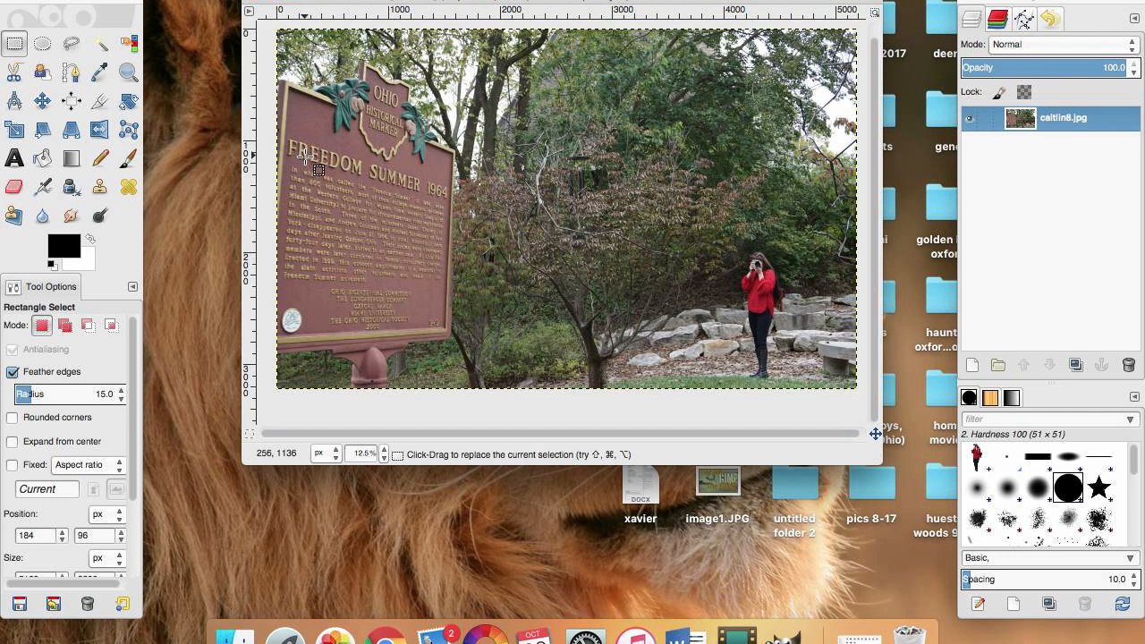
# - Clear the active selection from the cropped photo, working close up at the sign's round Ohio seal
pyautogui.click(128, 75)
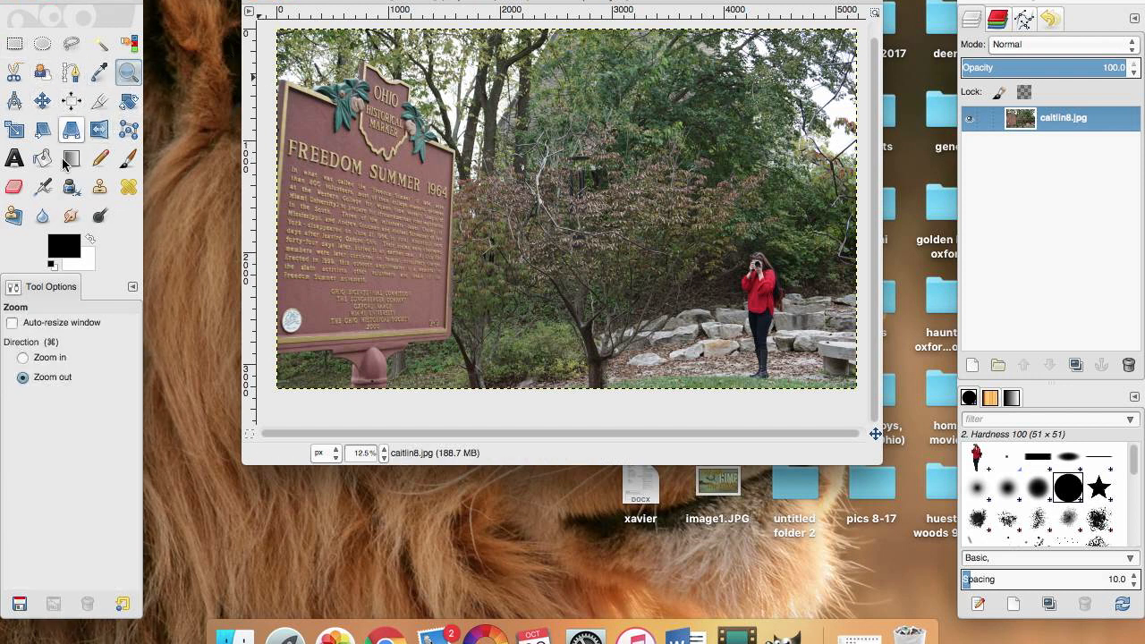
pyautogui.click(40, 356)
pyautogui.click(288, 286)
pyautogui.click(288, 287)
pyautogui.click(289, 287)
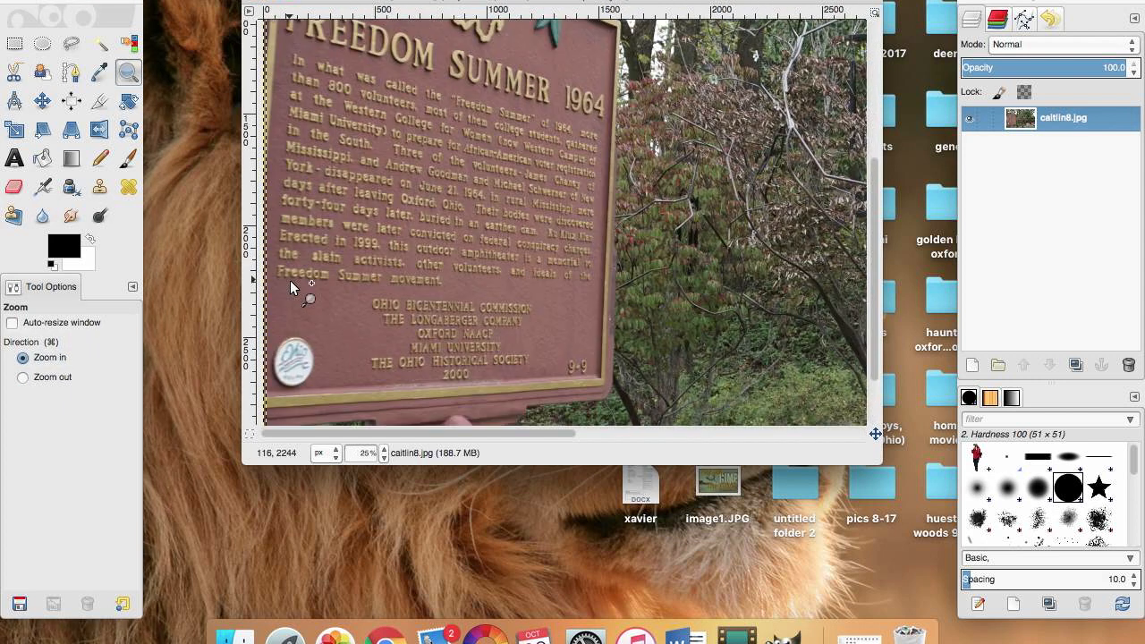
pyautogui.click(289, 286)
pyautogui.click(289, 286)
pyautogui.click(290, 286)
pyautogui.scroll(-10, 304, 286)
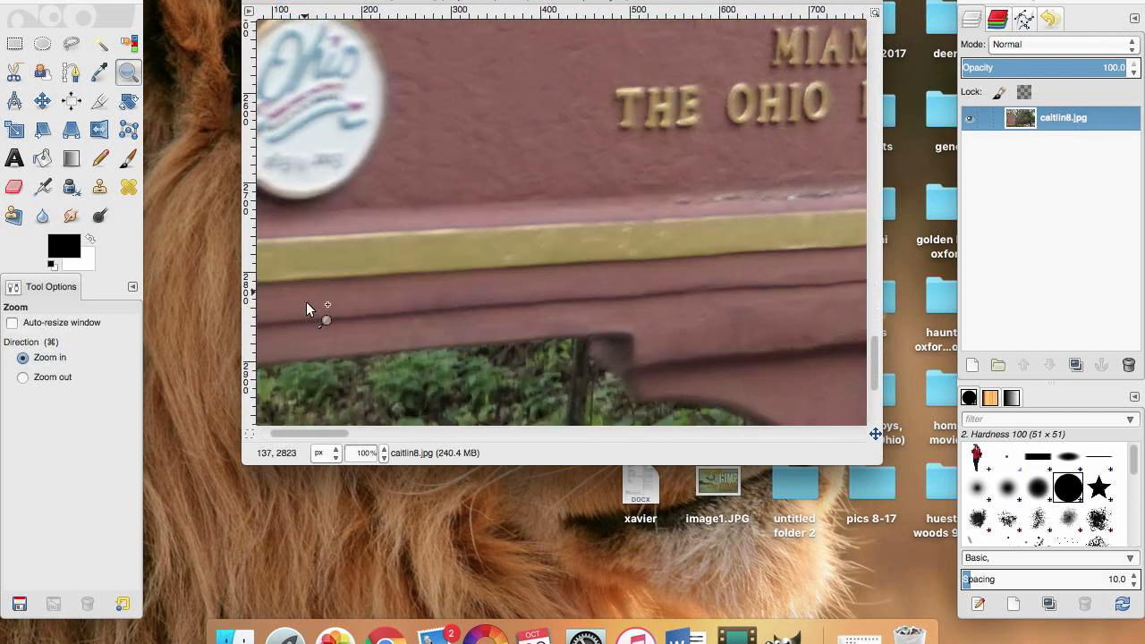
pyautogui.hscroll(12, 320, 431)
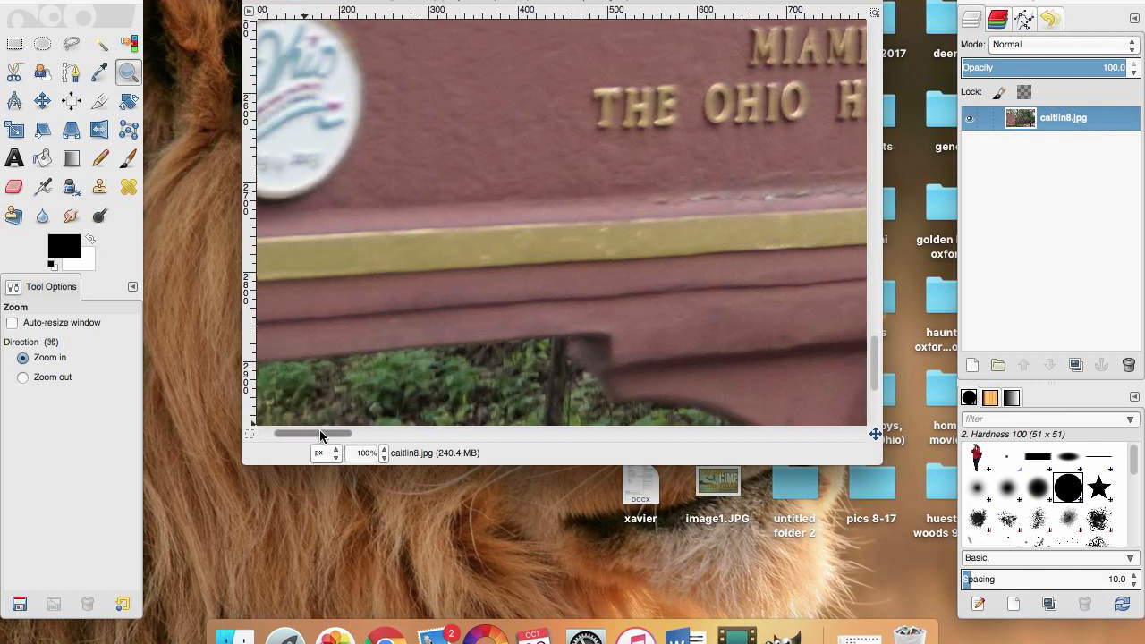
pyautogui.hscroll(20, 344, 428)
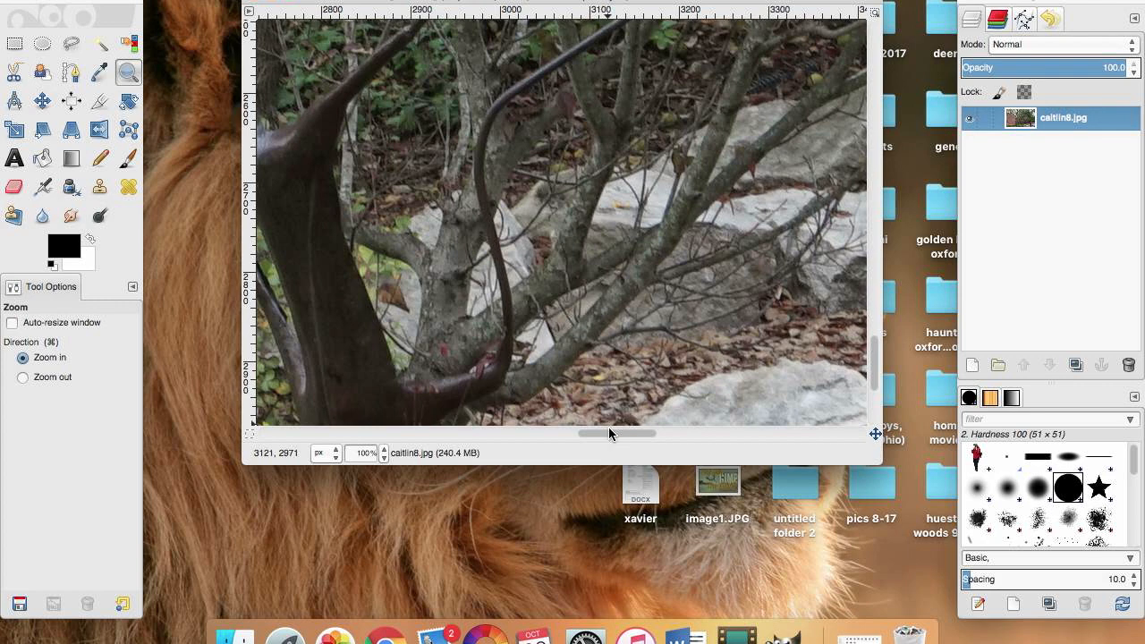
pyautogui.moveTo(608, 433); pyautogui.dragTo(301, 433)
pyautogui.scroll(-4, 314, 322)
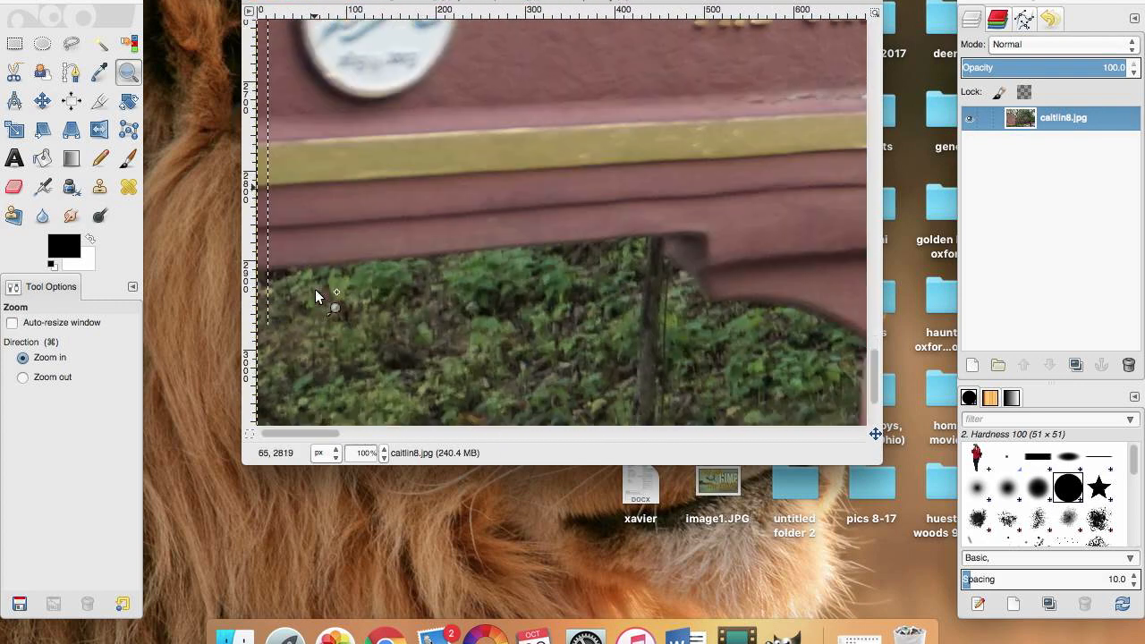
pyautogui.scroll(8, 315, 288)
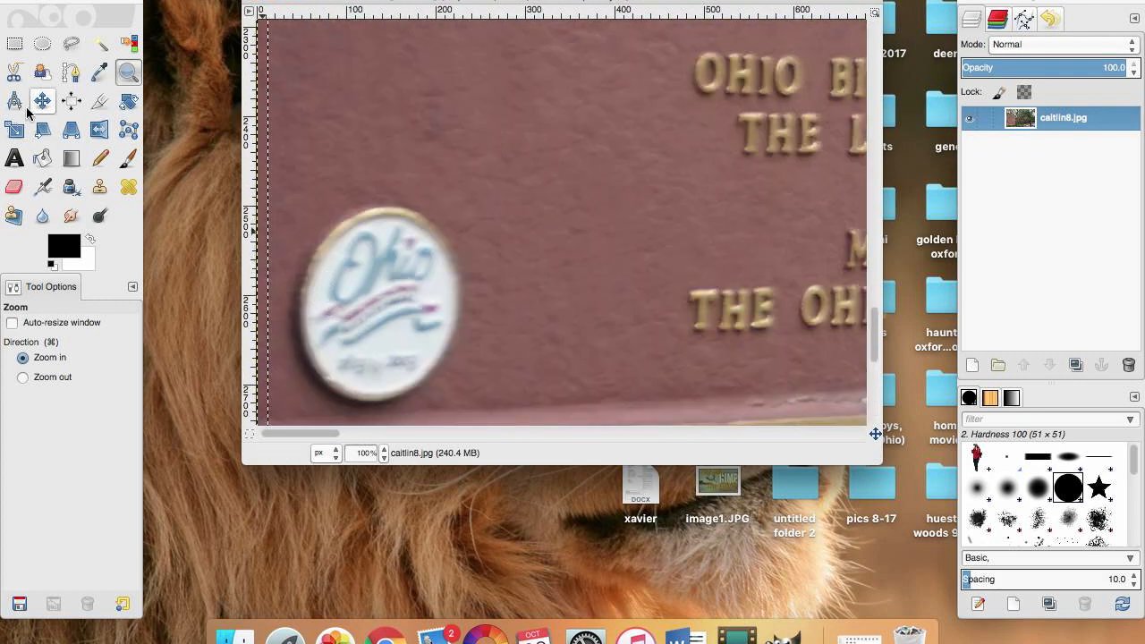
pyautogui.click(192, 2)
pyautogui.click(199, 13)
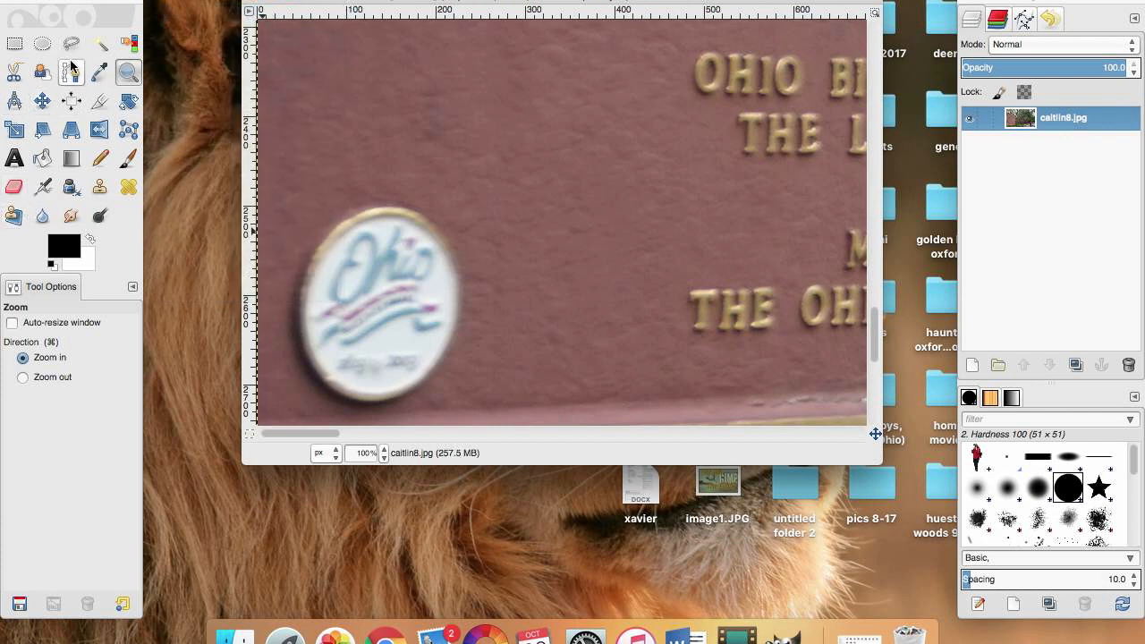
# - Cover the round Ohio seal by cloning plain sign texture from above it at size 147, and switch to the Hardness 050 brush for softer blending
pyautogui.click(100, 186)
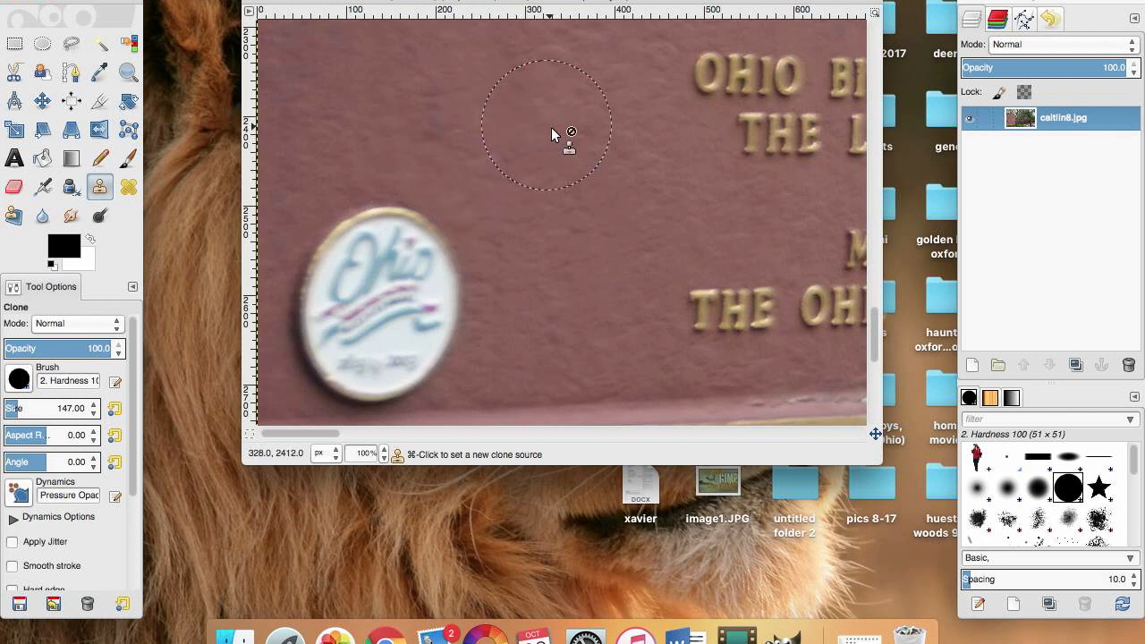
pyautogui.keyDown('ctrl'); pyautogui.click(375, 103); pyautogui.keyUp('ctrl')
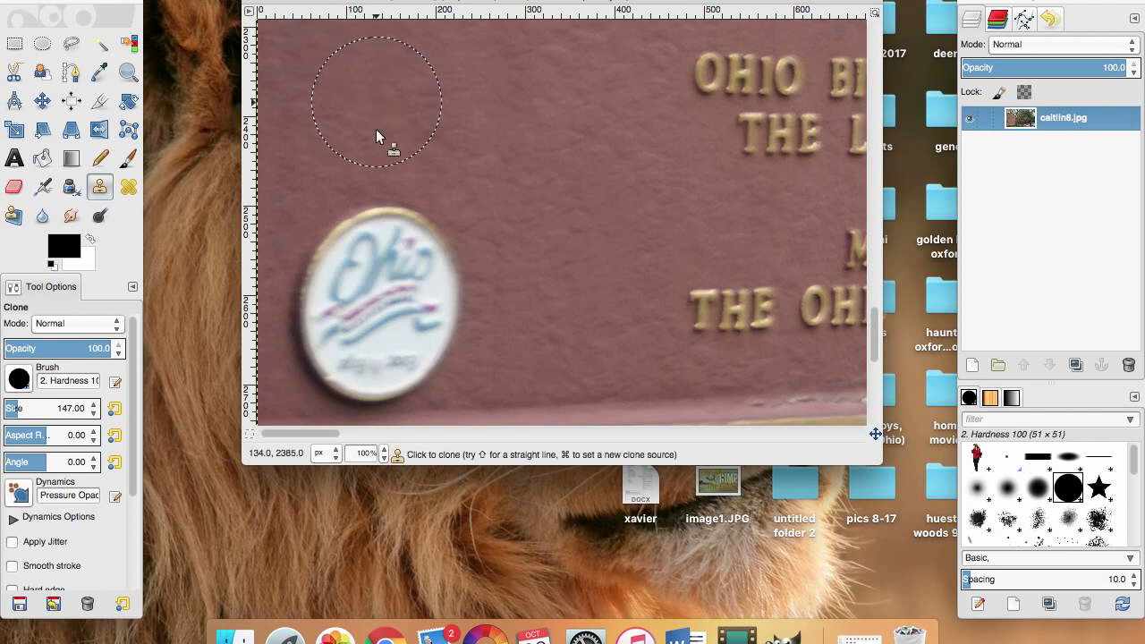
pyautogui.click(386, 310)
pyautogui.moveTo(387, 305)
pyautogui.mouseDown()
pyautogui.moveTo(407, 265)
pyautogui.moveTo(357, 261)
pyautogui.moveTo(334, 288)
pyautogui.moveTo(336, 318)
pyautogui.moveTo(425, 297)
pyautogui.moveTo(423, 308)
pyautogui.moveTo(415, 289)
pyautogui.moveTo(436, 282)
pyautogui.moveTo(420, 324)
pyautogui.moveTo(380, 335)
pyautogui.moveTo(433, 328)
pyautogui.moveTo(354, 345)
pyautogui.moveTo(456, 338)
pyautogui.moveTo(374, 349)
pyautogui.moveTo(404, 328)
pyautogui.moveTo(328, 348)
pyautogui.moveTo(450, 343)
pyautogui.mouseUp()
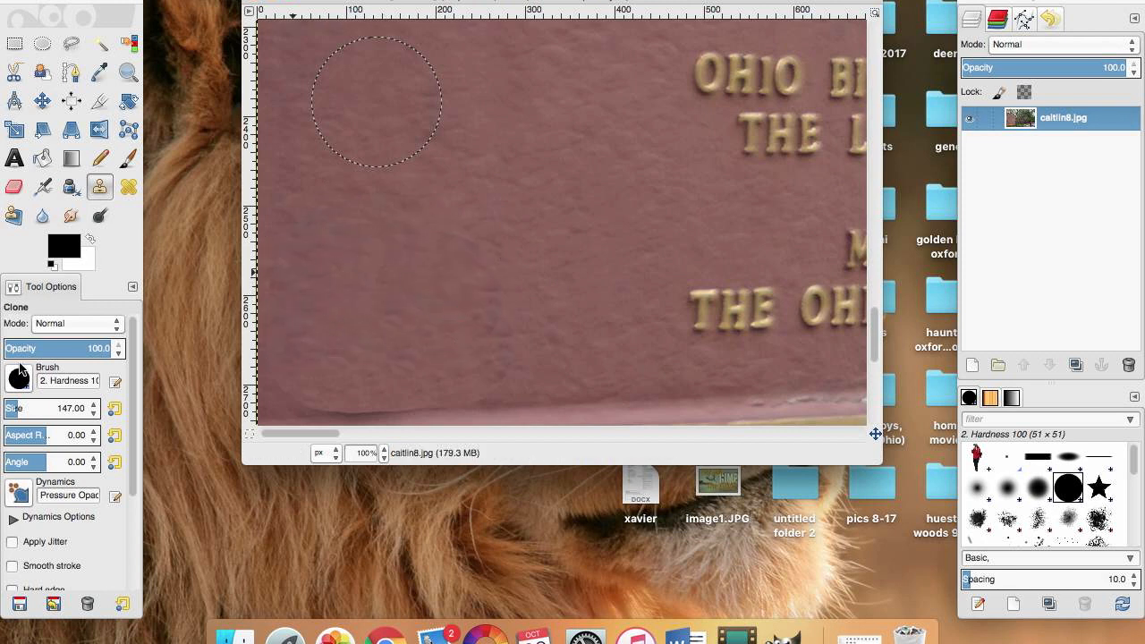
pyautogui.click(20, 372)
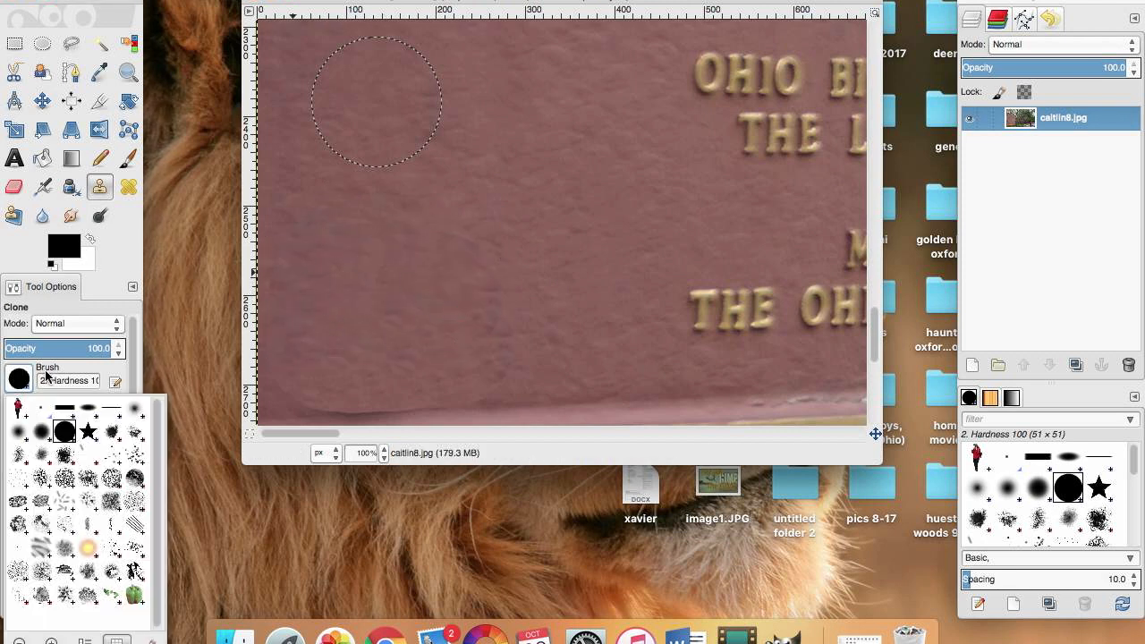
pyautogui.click(20, 433)
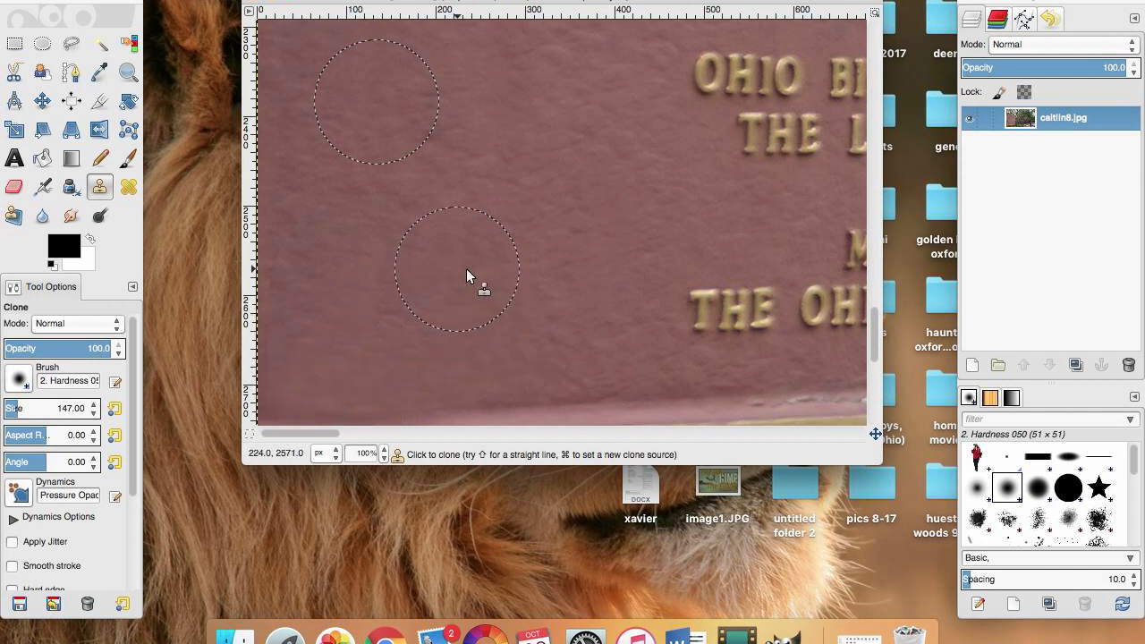
# - Examine the retouched sign at a smaller scale and look over the rest of the photo
pyautogui.click(128, 77)
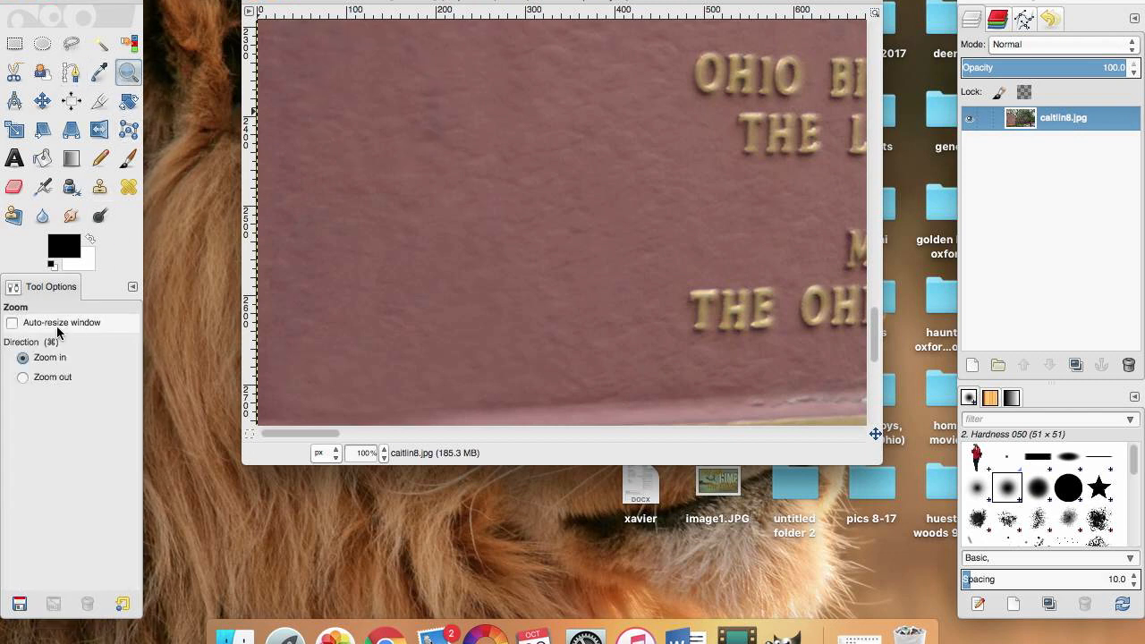
pyautogui.click(329, 293)
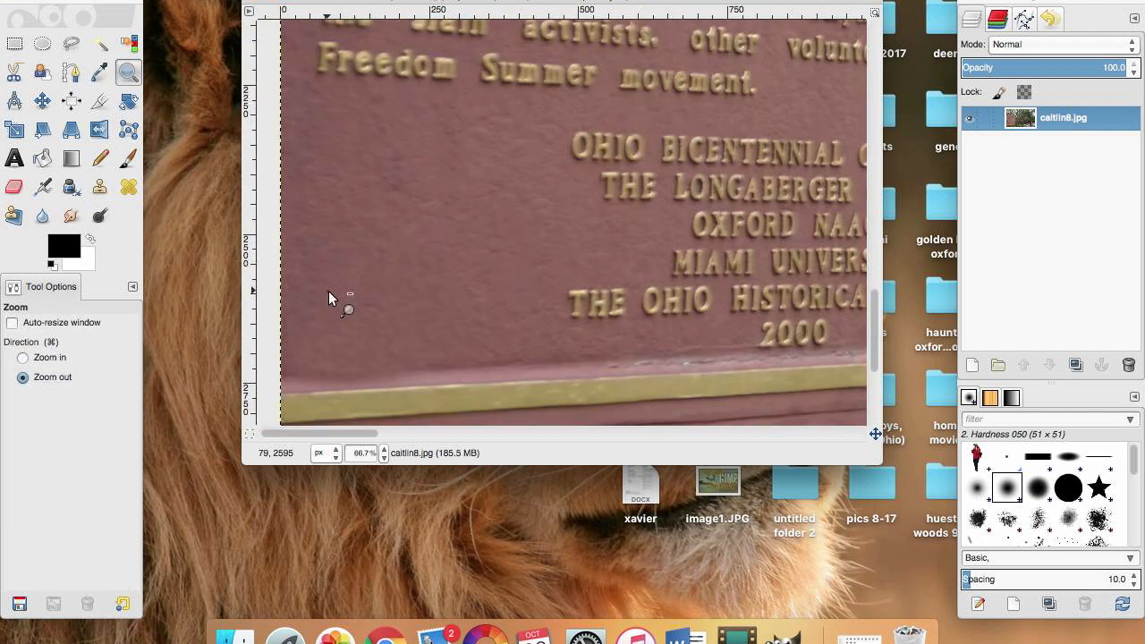
pyautogui.click(328, 294)
pyautogui.click(341, 293)
pyautogui.click(424, 290)
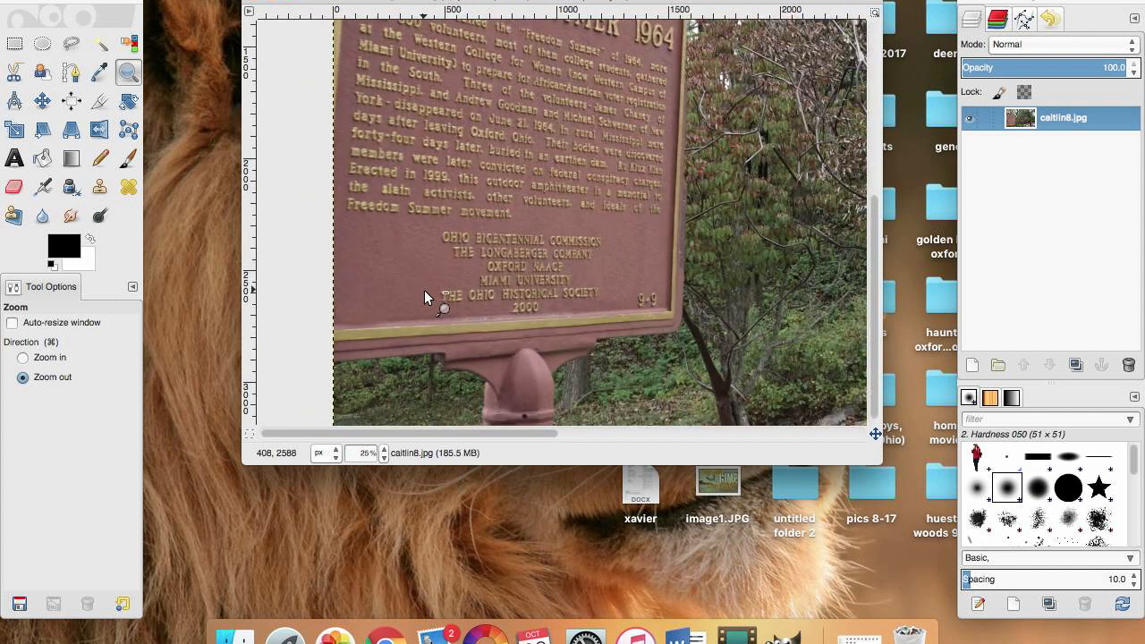
pyautogui.click(424, 290)
pyautogui.moveTo(365, 433); pyautogui.dragTo(601, 399)
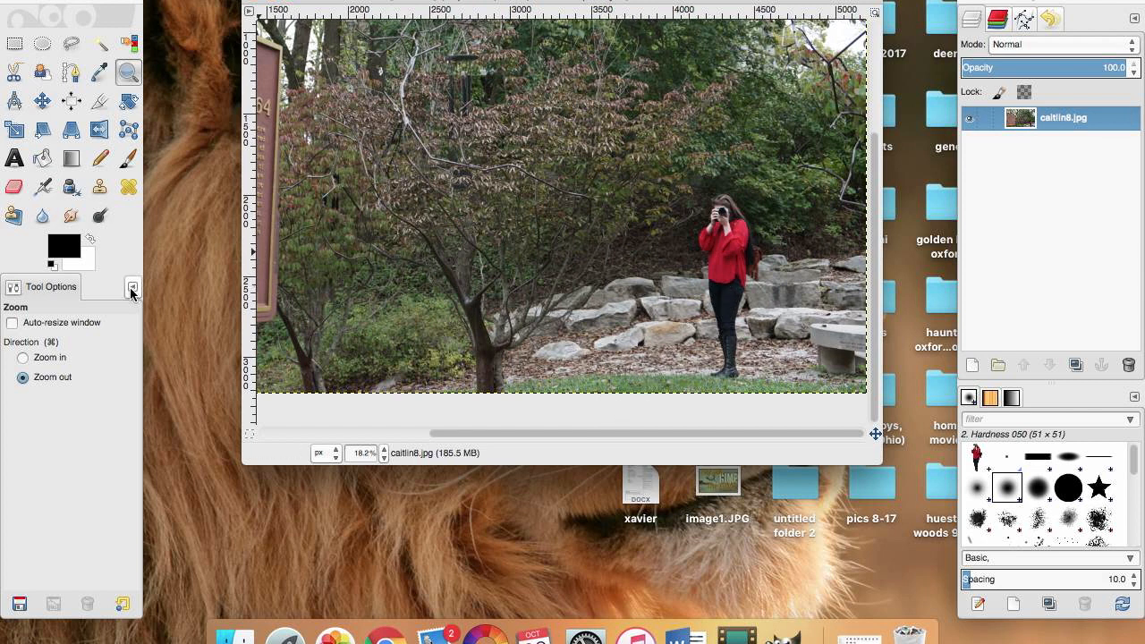
# - Start a Scissors outline at the crown of the woman's head and place points along her hair toward the sunglasses
pyautogui.click(40, 358)
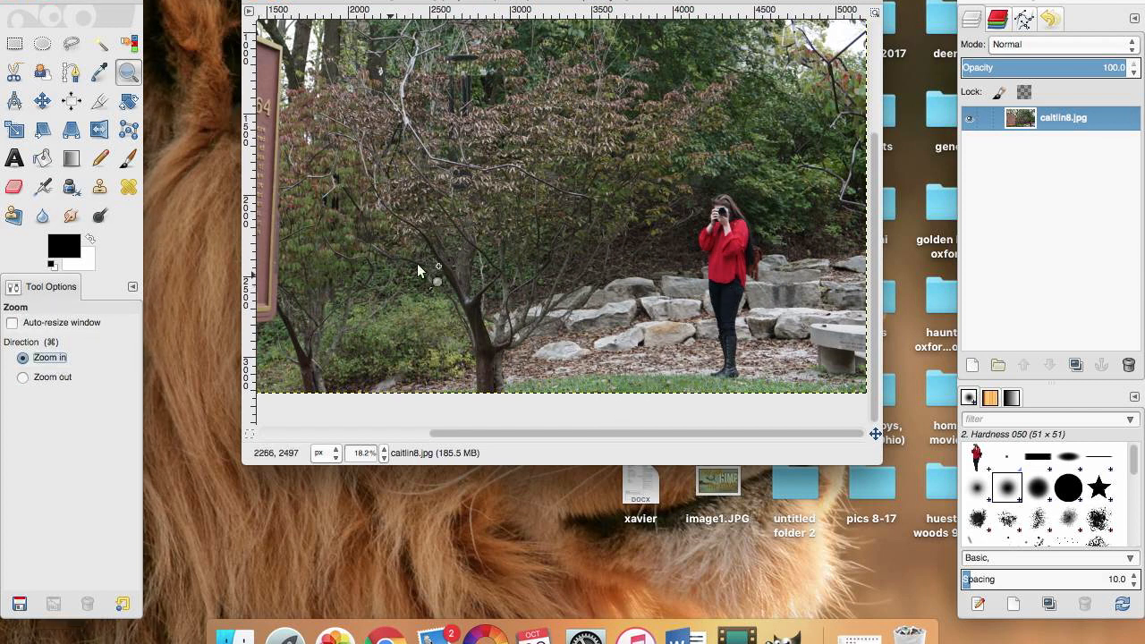
pyautogui.click(603, 216)
pyautogui.click(603, 217)
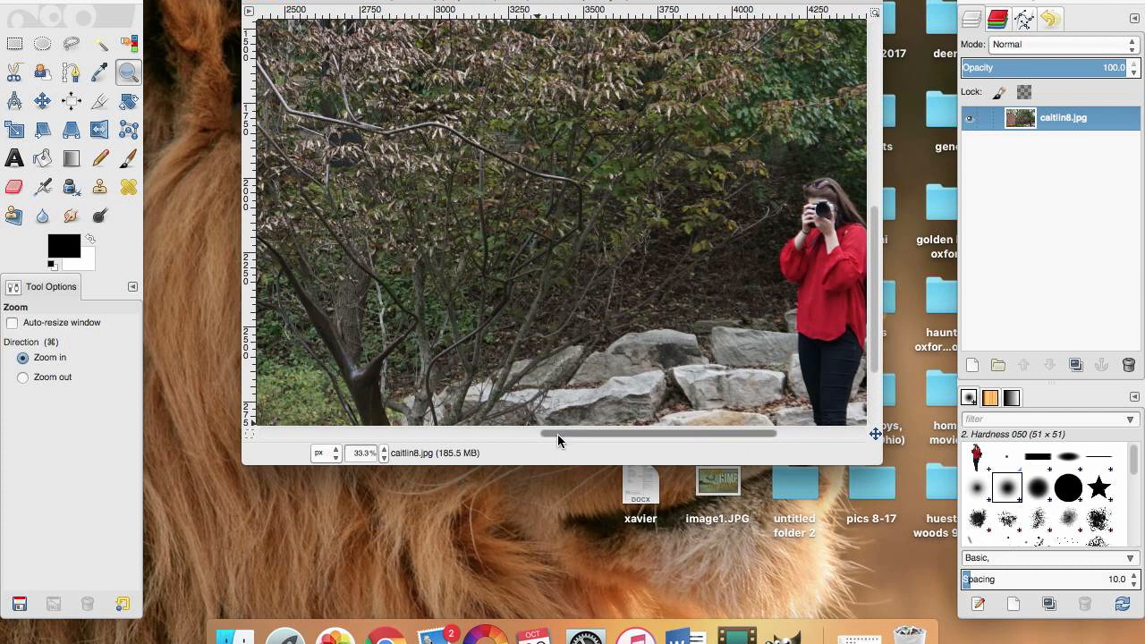
pyautogui.moveTo(558, 434); pyautogui.dragTo(652, 427)
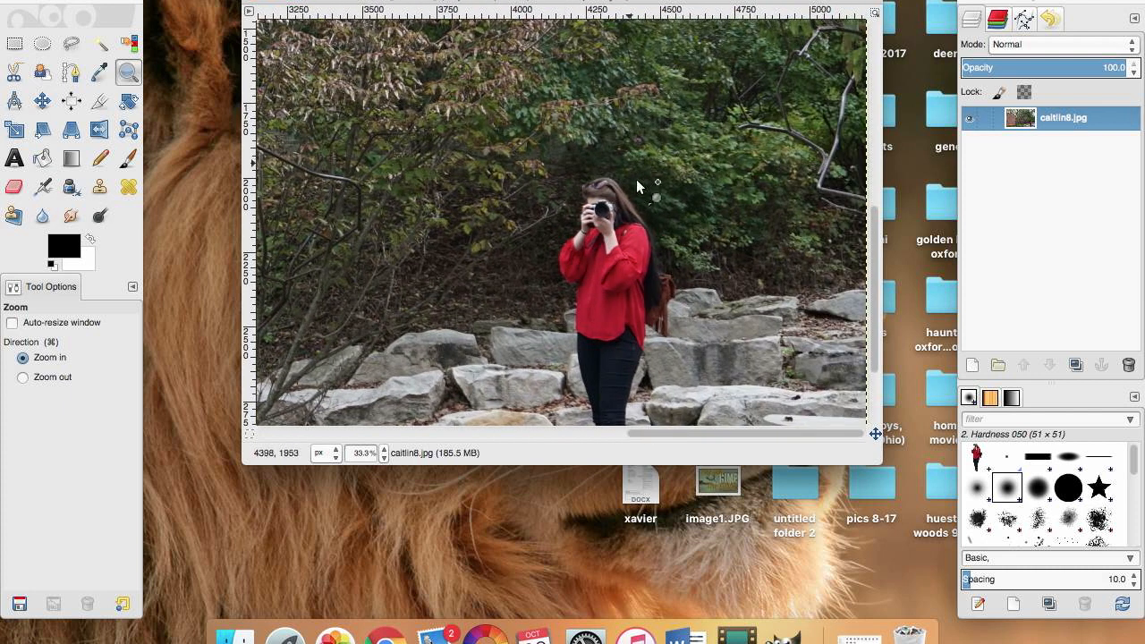
pyautogui.click(648, 217)
pyautogui.click(648, 218)
pyautogui.click(648, 217)
pyautogui.click(648, 218)
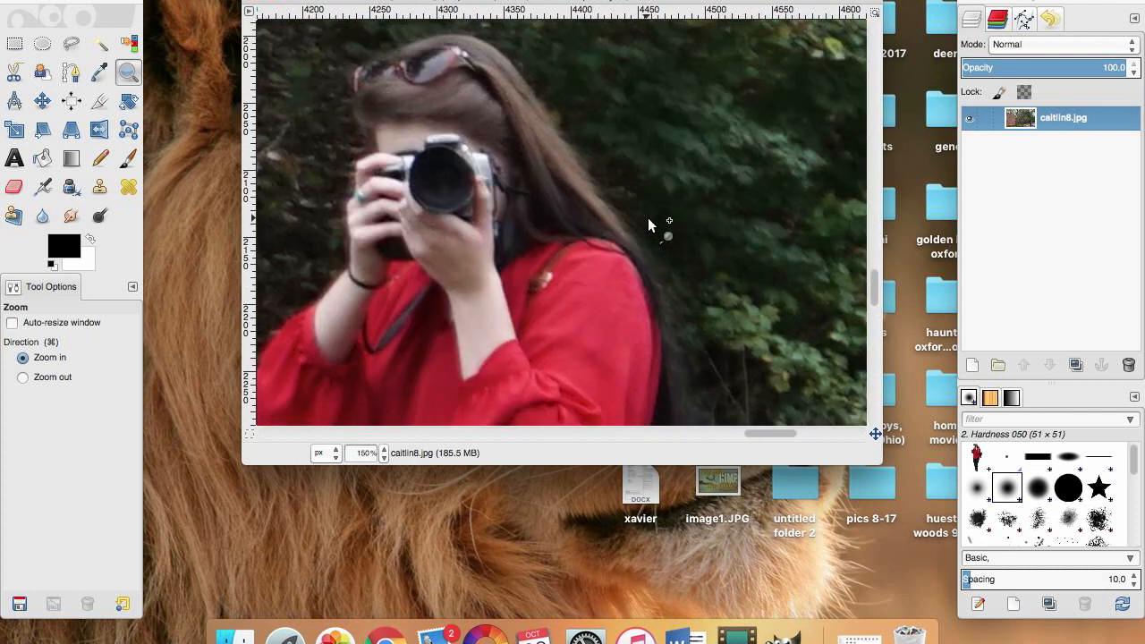
pyautogui.moveTo(767, 429)
pyautogui.mouseDown()
pyautogui.moveTo(742, 431)
pyautogui.moveTo(759, 431)
pyautogui.mouseUp()
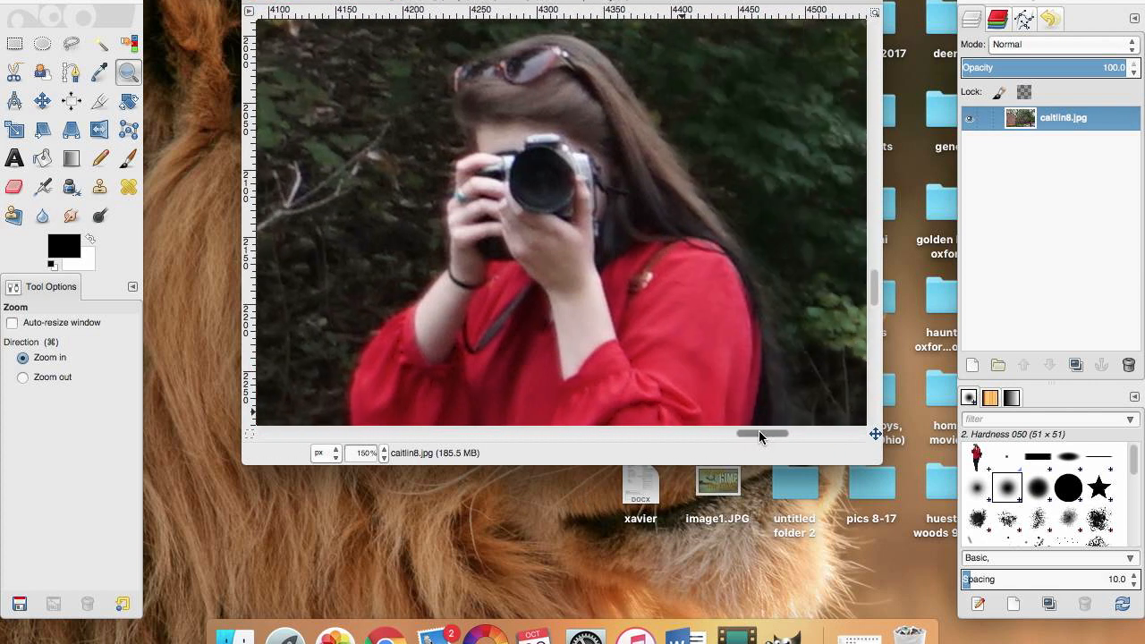
pyautogui.click(17, 73)
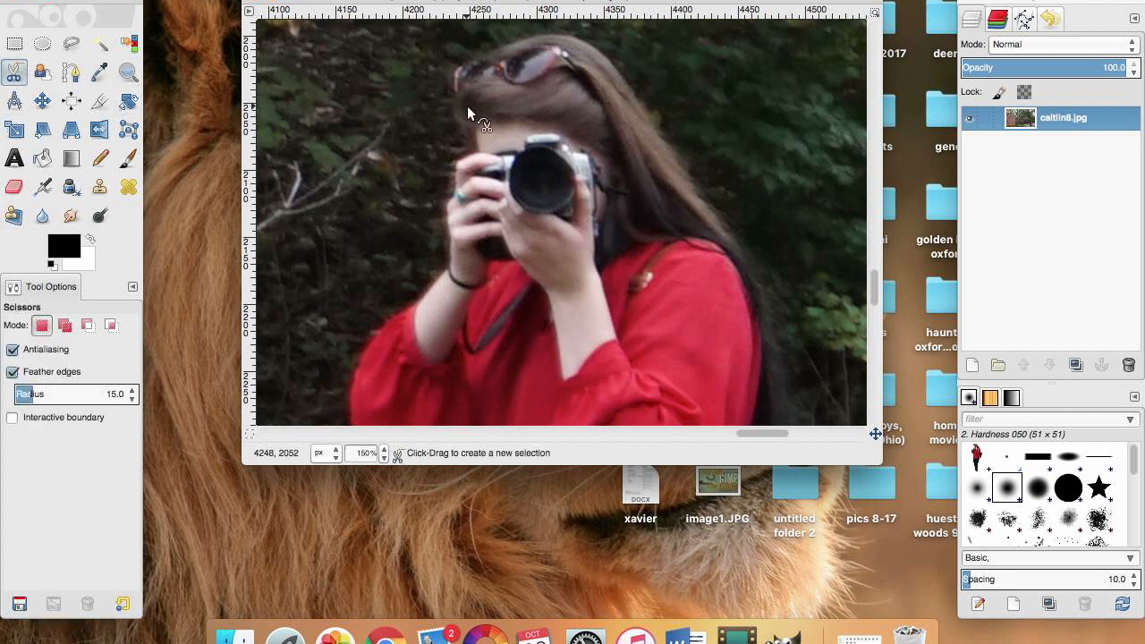
pyautogui.click(568, 34)
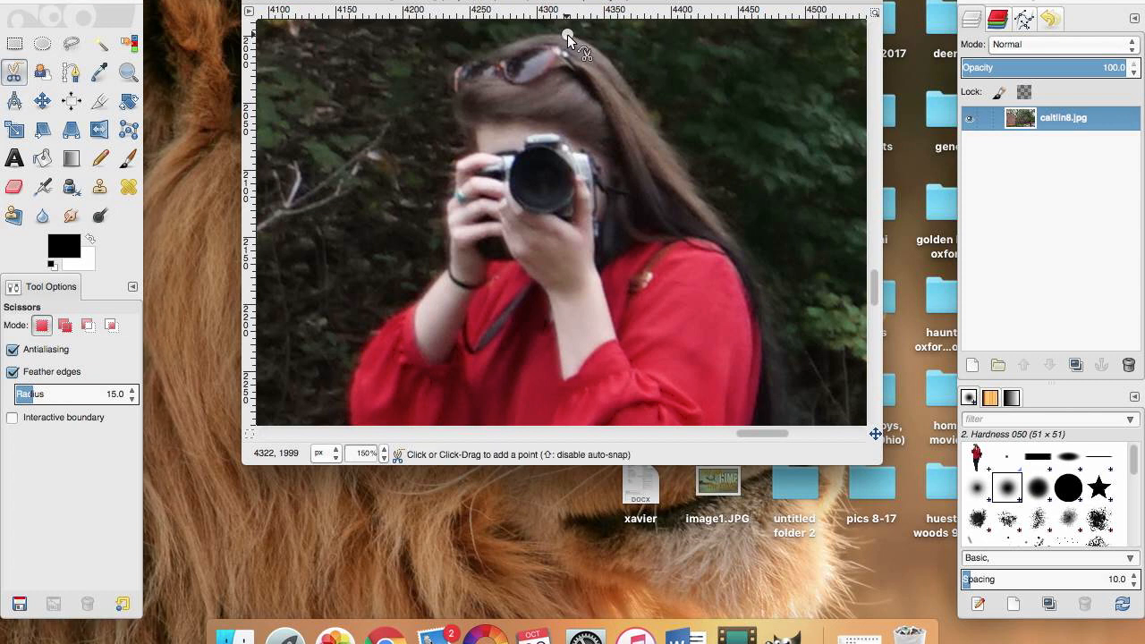
pyautogui.click(516, 40)
pyautogui.click(468, 60)
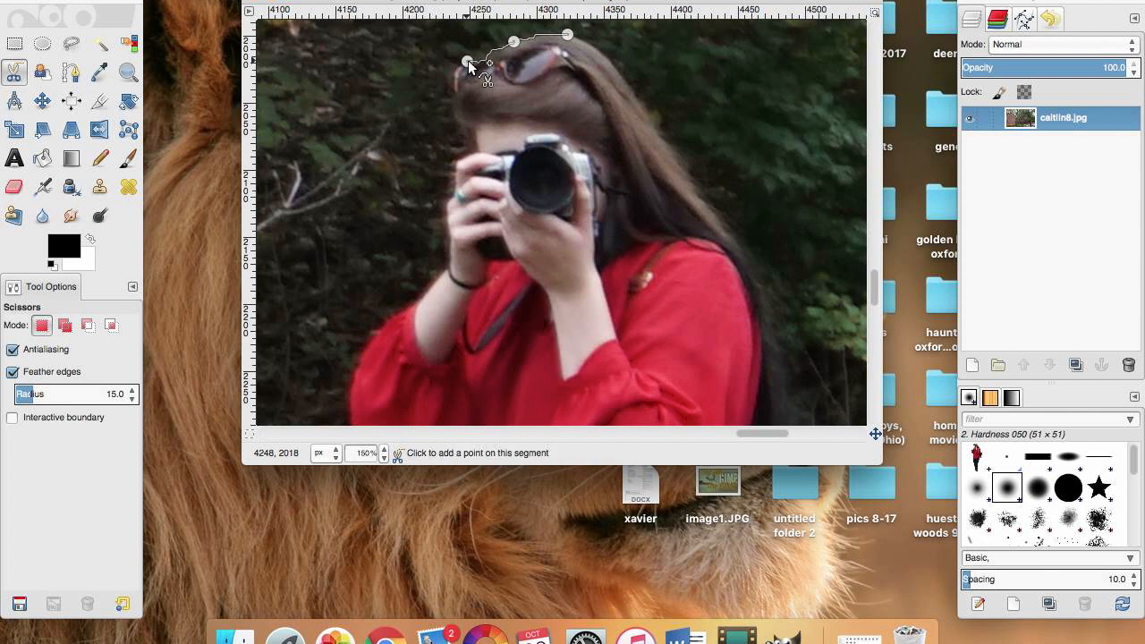
# - Fit the outline closer to the hair above the sunglasses with extra points and continue it down to the forehead
pyautogui.moveTo(487, 53); pyautogui.dragTo(490, 48)
pyautogui.click(452, 76)
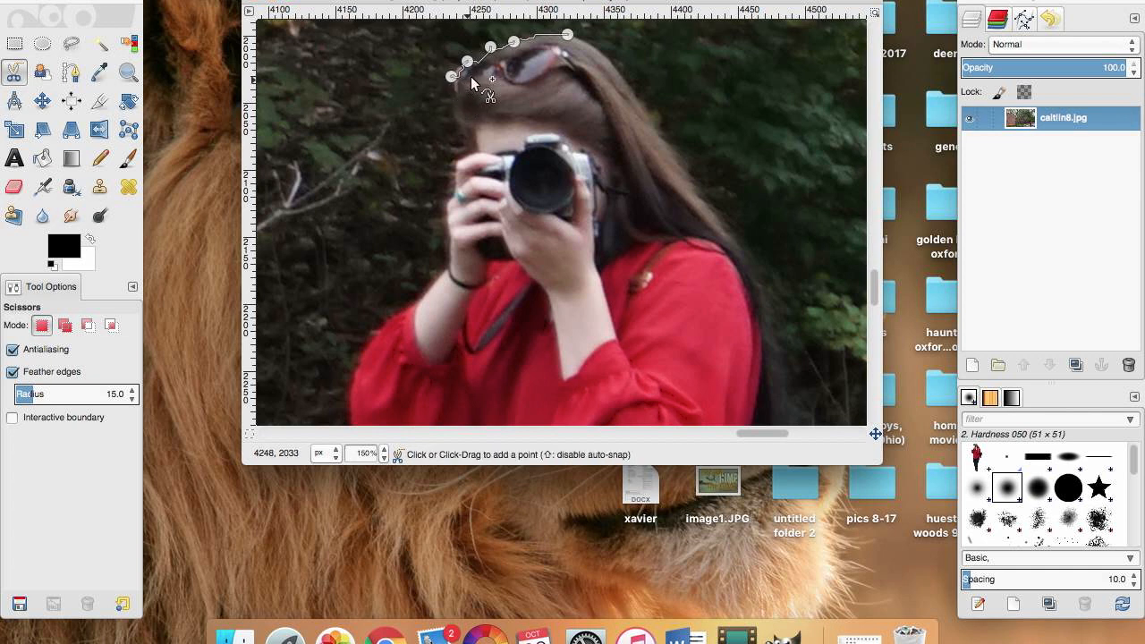
pyautogui.click(459, 67)
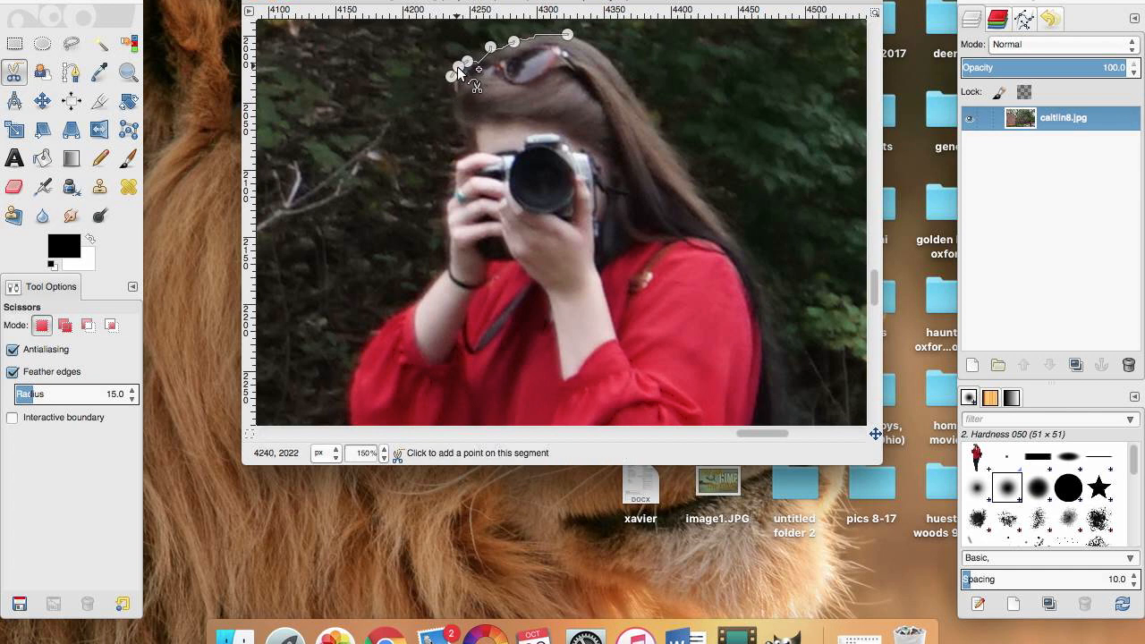
pyautogui.click(449, 102)
pyautogui.click(460, 129)
pyautogui.click(474, 134)
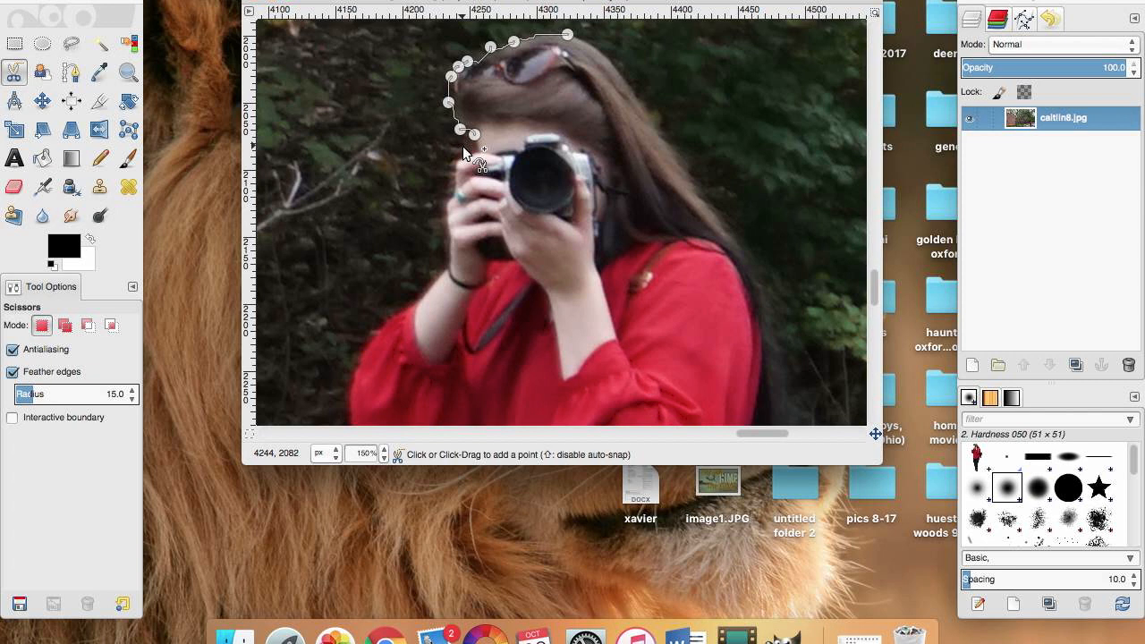
# - Continue the Scissors outline from the forehead past the camera, fingers and wrist to the upper edge of the front red sleeve
pyautogui.click(462, 146)
pyautogui.click(463, 157)
pyautogui.click(456, 167)
pyautogui.click(445, 206)
pyautogui.click(447, 265)
pyautogui.click(371, 336)
# - Trace the Scissors outline around the front sleeve's outer curve and underside, and partway down the shirt's front edge
pyautogui.scroll(-3, 377, 312)
pyautogui.scroll(-3, 376, 311)
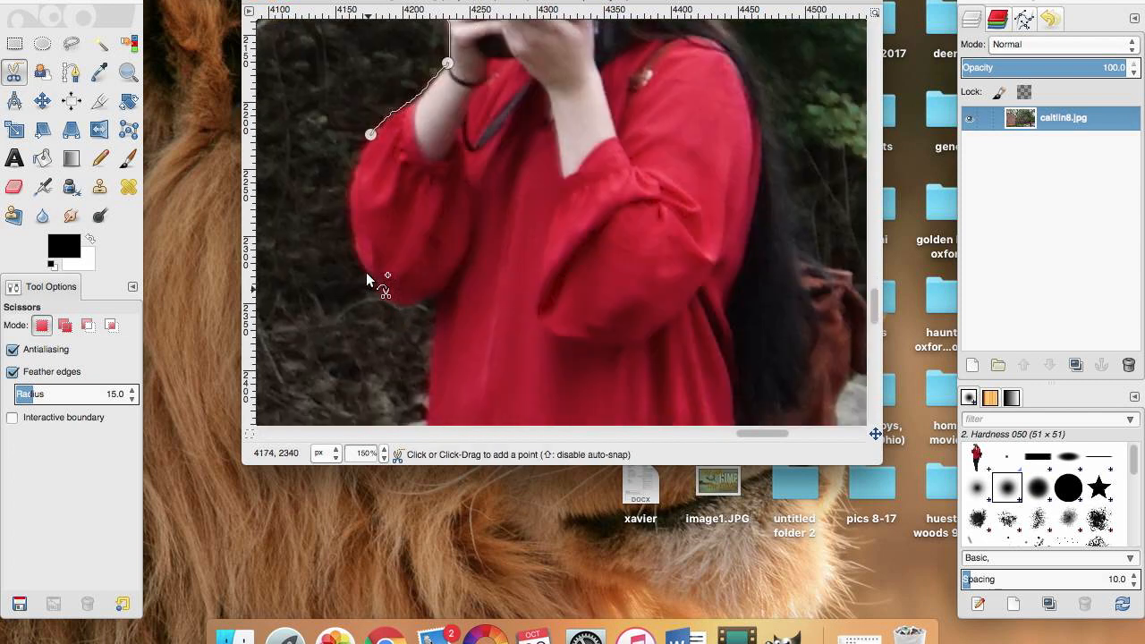
pyautogui.click(352, 238)
pyautogui.click(378, 289)
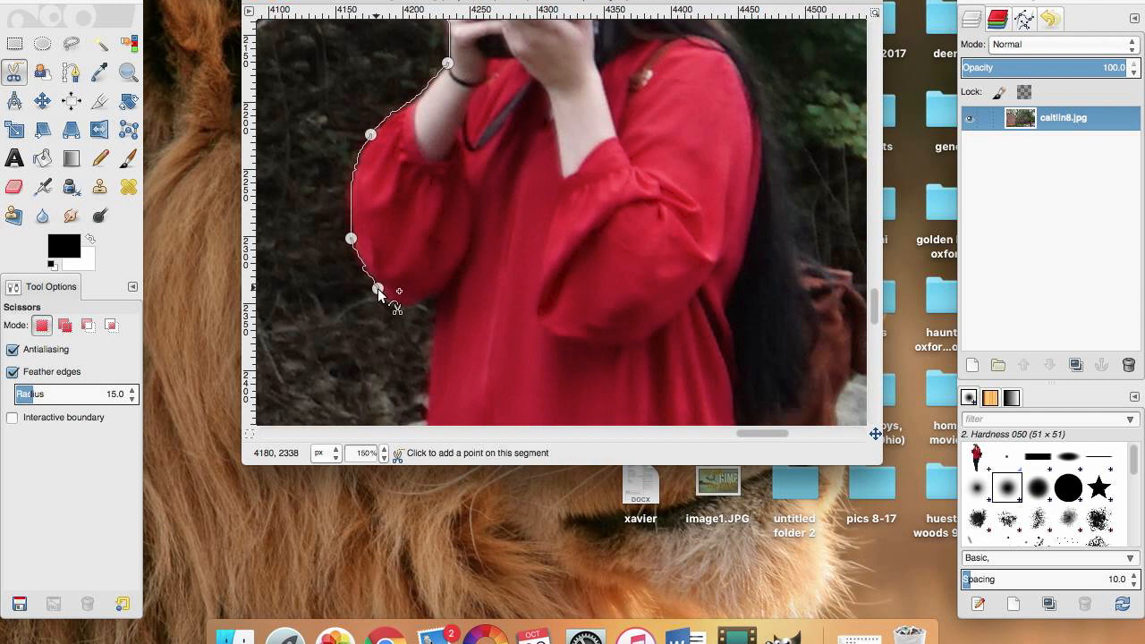
pyautogui.click(402, 313)
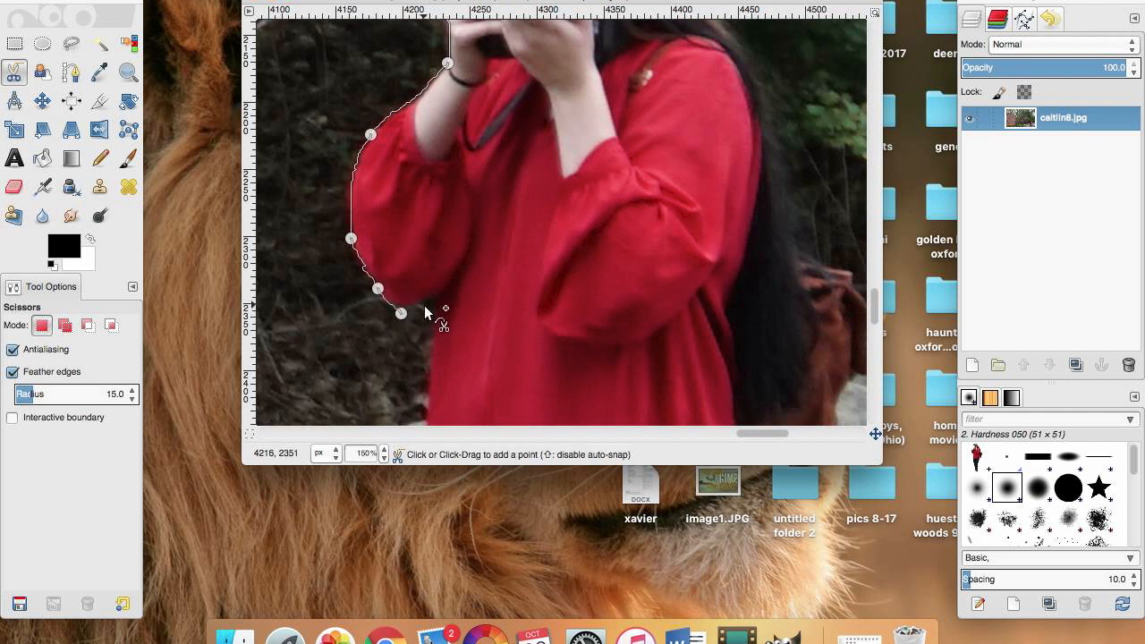
pyautogui.click(430, 303)
pyautogui.click(424, 418)
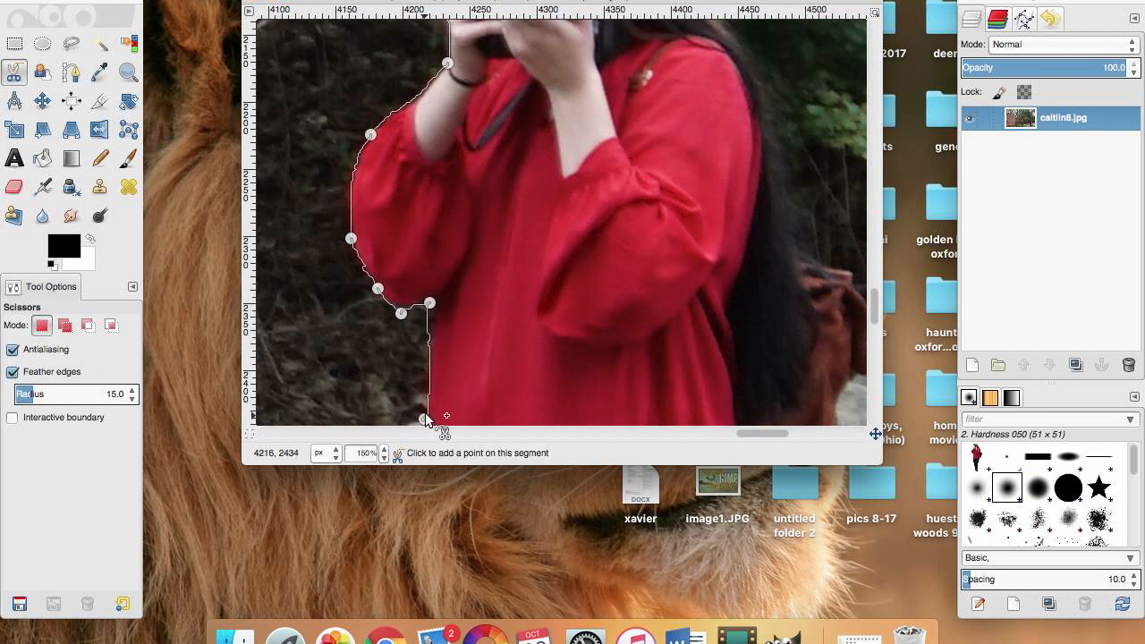
# - Extend the Scissors outline past the front corner of the shirt hem and down the front of the jeans
pyautogui.scroll(-5, 432, 391)
pyautogui.click(422, 212)
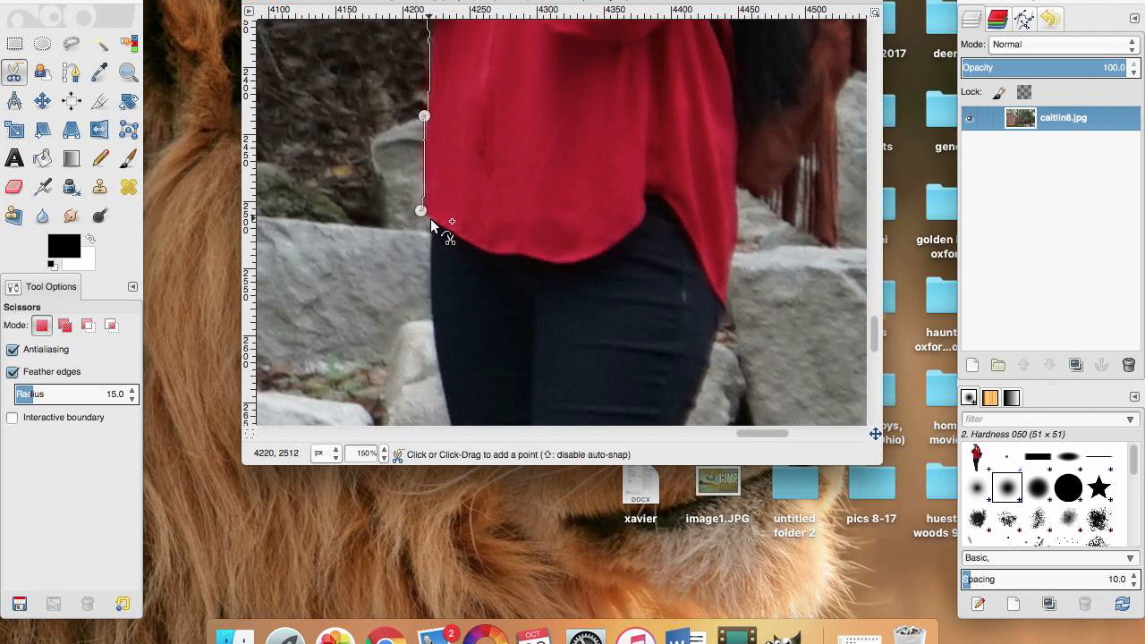
pyautogui.click(430, 221)
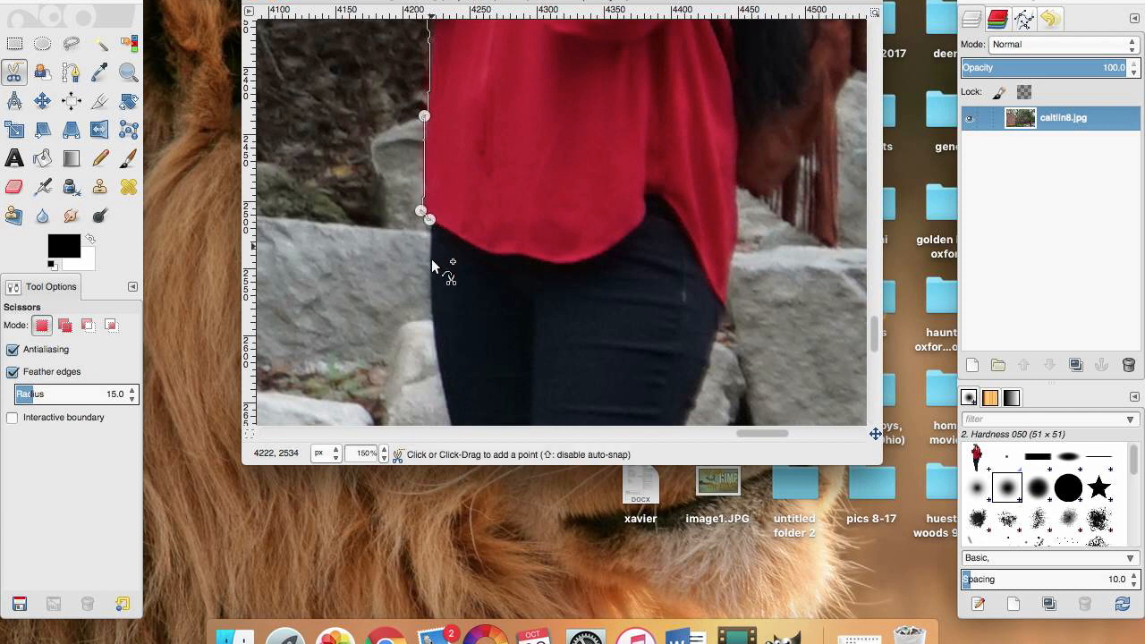
pyautogui.click(444, 412)
pyautogui.scroll(-5, 441, 394)
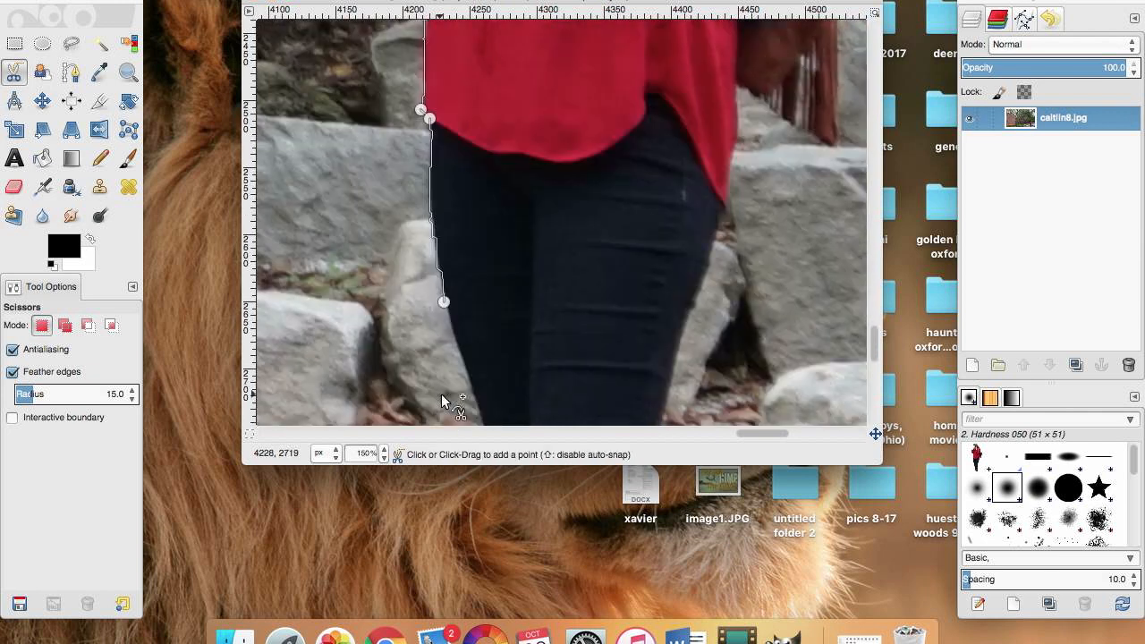
pyautogui.click(496, 383)
# - Carry the outline down to the front boot top and pull an added point outward to follow the boot's upper edge
pyautogui.scroll(-5, 483, 352)
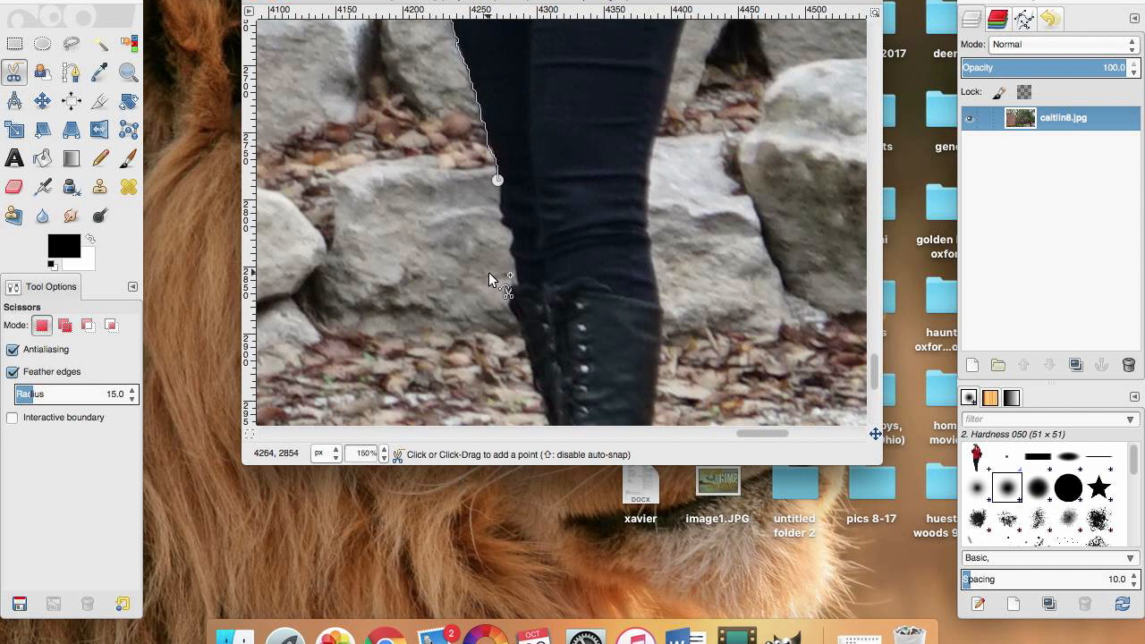
pyautogui.click(516, 282)
pyautogui.click(517, 326)
pyautogui.moveTo(516, 313); pyautogui.dragTo(503, 298)
pyautogui.scroll(-5, 515, 340)
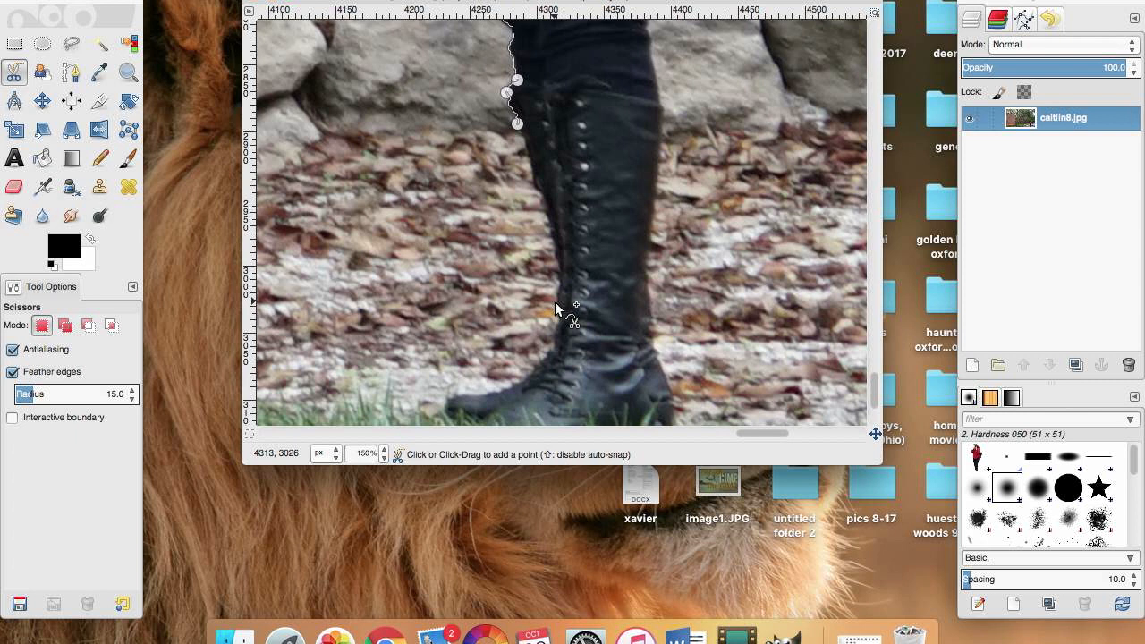
# - Trace the Scissors outline down the boot's laced front, over the instep and around the toe
pyautogui.click(557, 302)
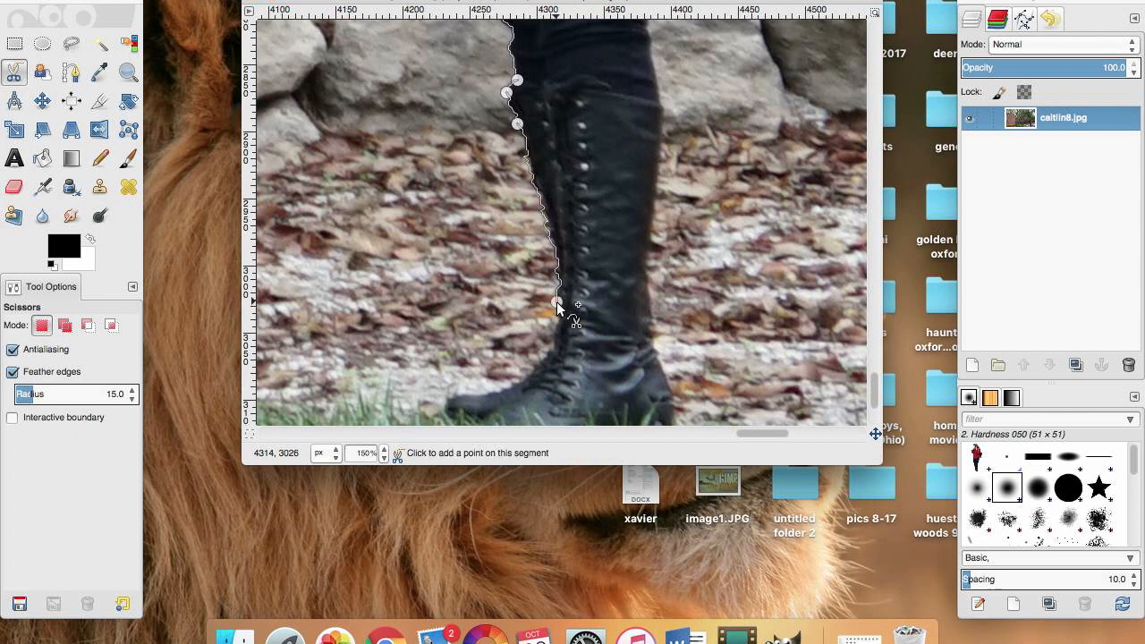
pyautogui.click(518, 380)
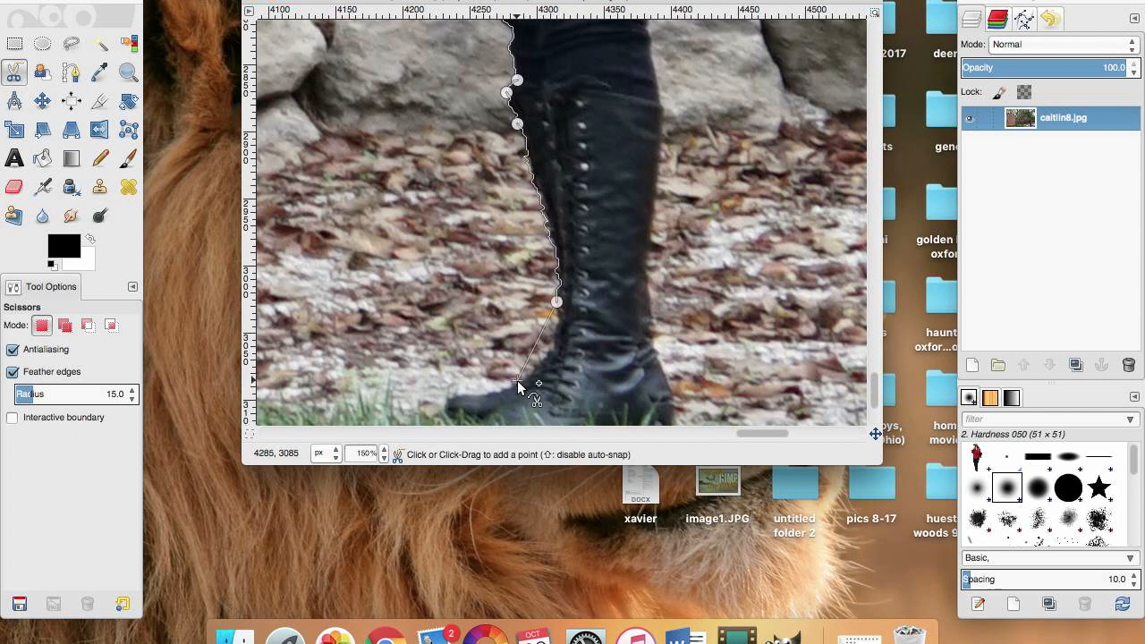
pyautogui.click(447, 400)
pyautogui.click(451, 416)
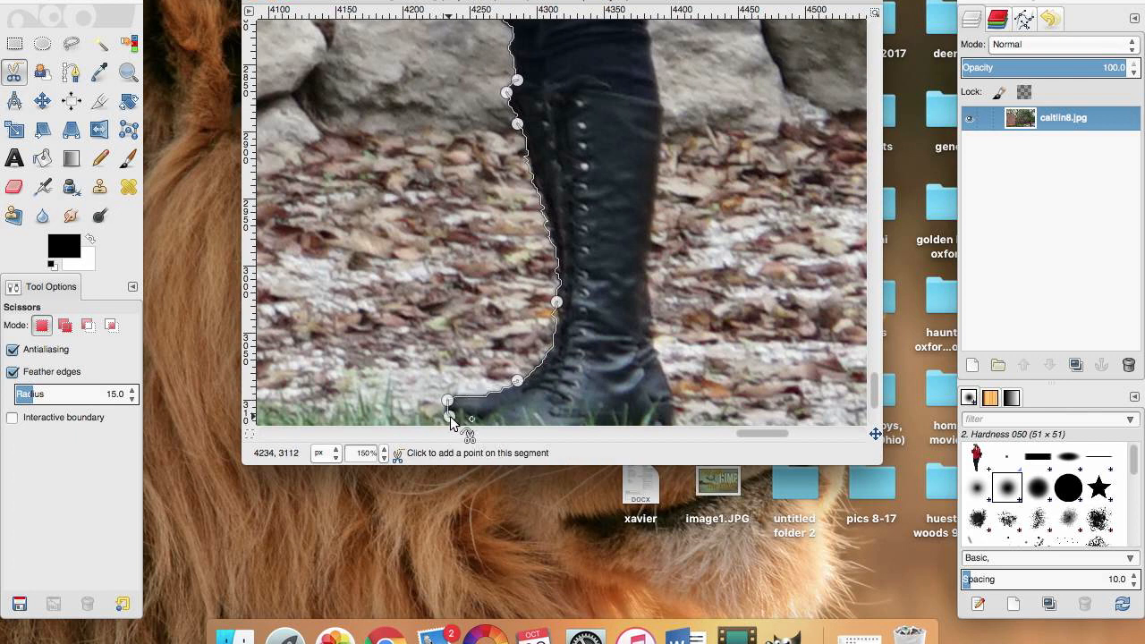
# - Place outline points along the boot sole through the grass, from the toe to the back of the heel
pyautogui.scroll(-3, 450, 416)
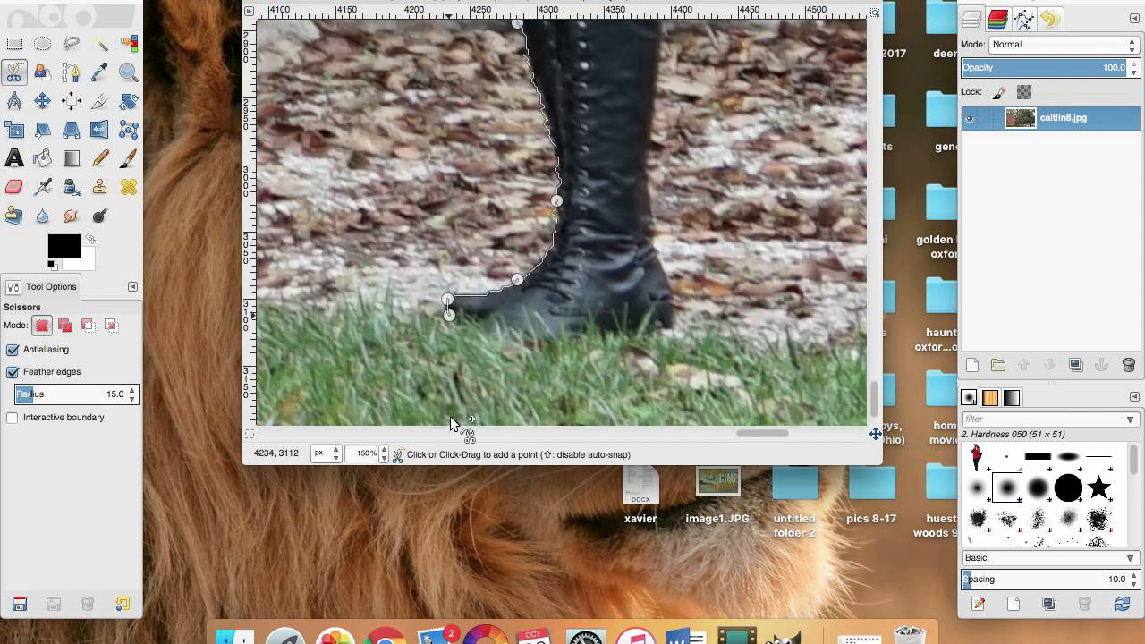
pyautogui.click(477, 324)
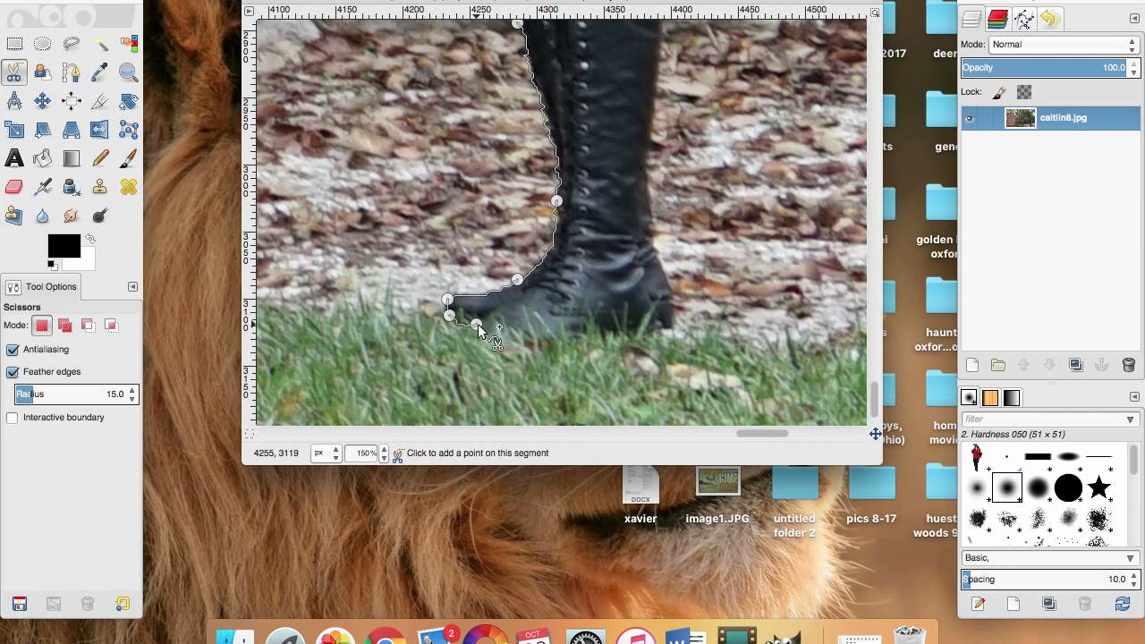
pyautogui.click(511, 342)
pyautogui.click(563, 334)
pyautogui.click(608, 329)
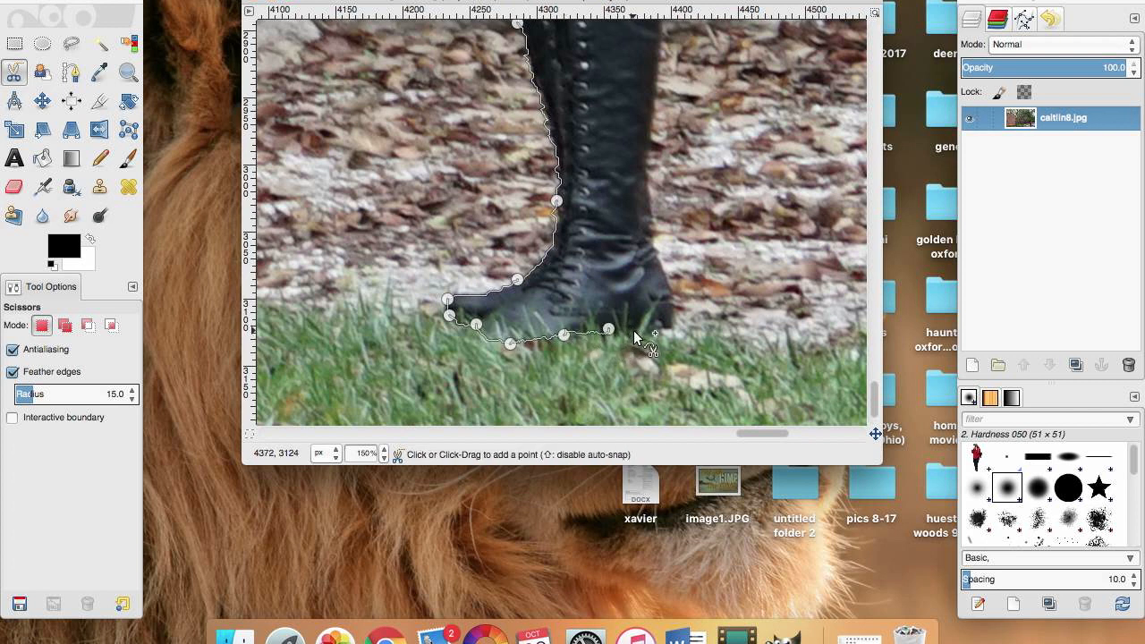
pyautogui.click(634, 332)
pyautogui.click(651, 331)
pyautogui.click(675, 327)
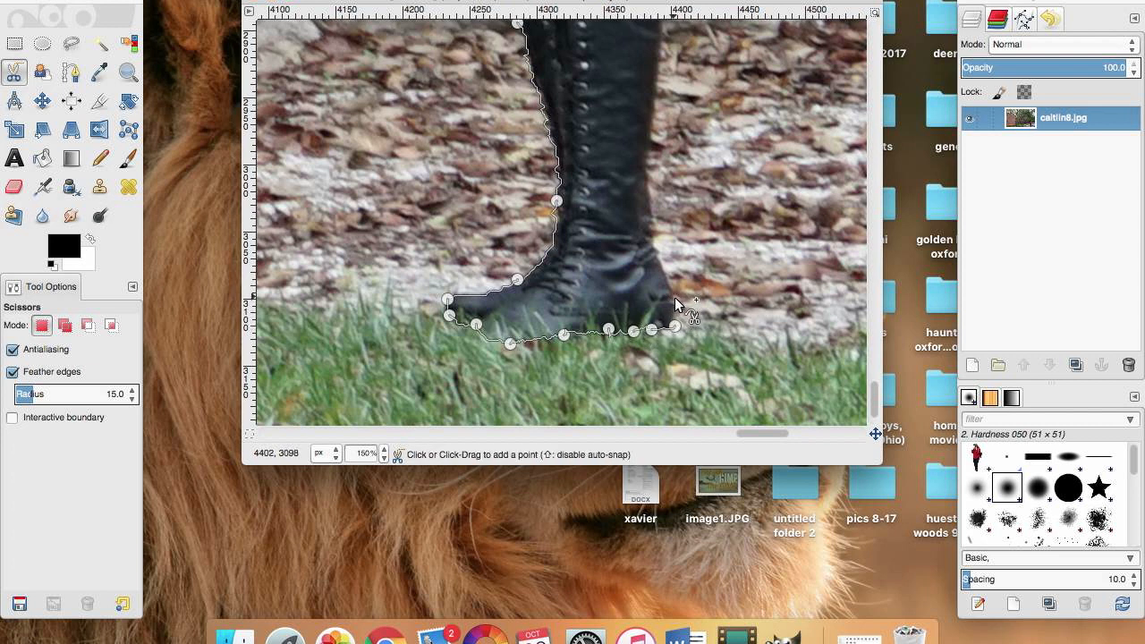
pyautogui.click(673, 292)
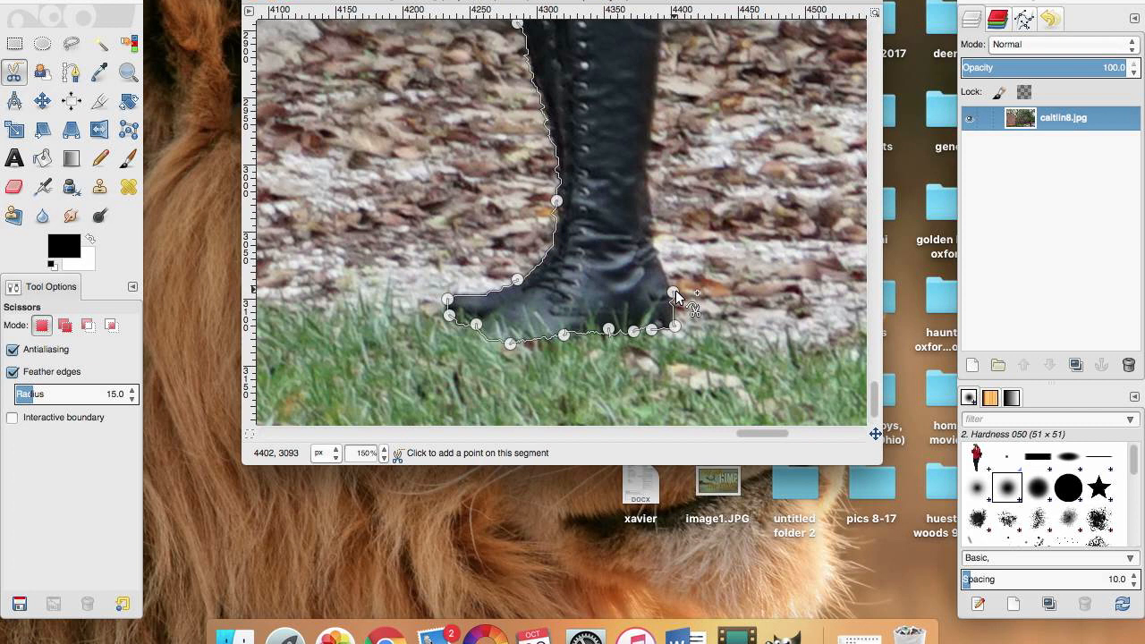
# - Trace the outline up the back of the boot to its top, pulling the stray calf segment in to the boot edge
pyautogui.scroll(3, 675, 290)
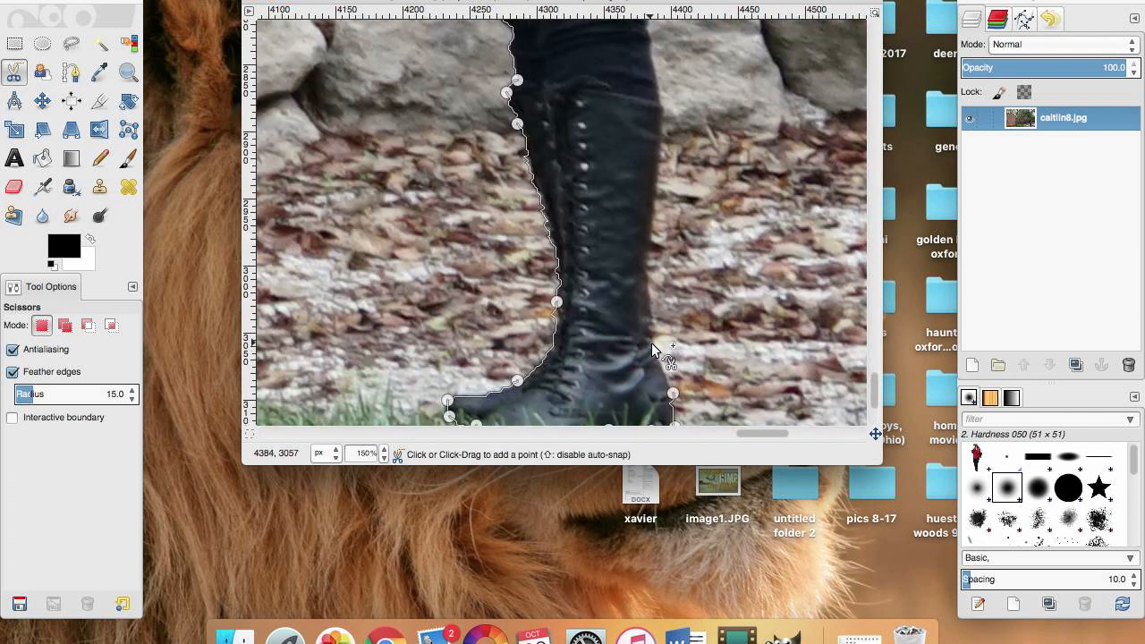
pyautogui.click(650, 342)
pyautogui.click(639, 320)
pyautogui.click(637, 295)
pyautogui.click(640, 273)
pyautogui.click(640, 280)
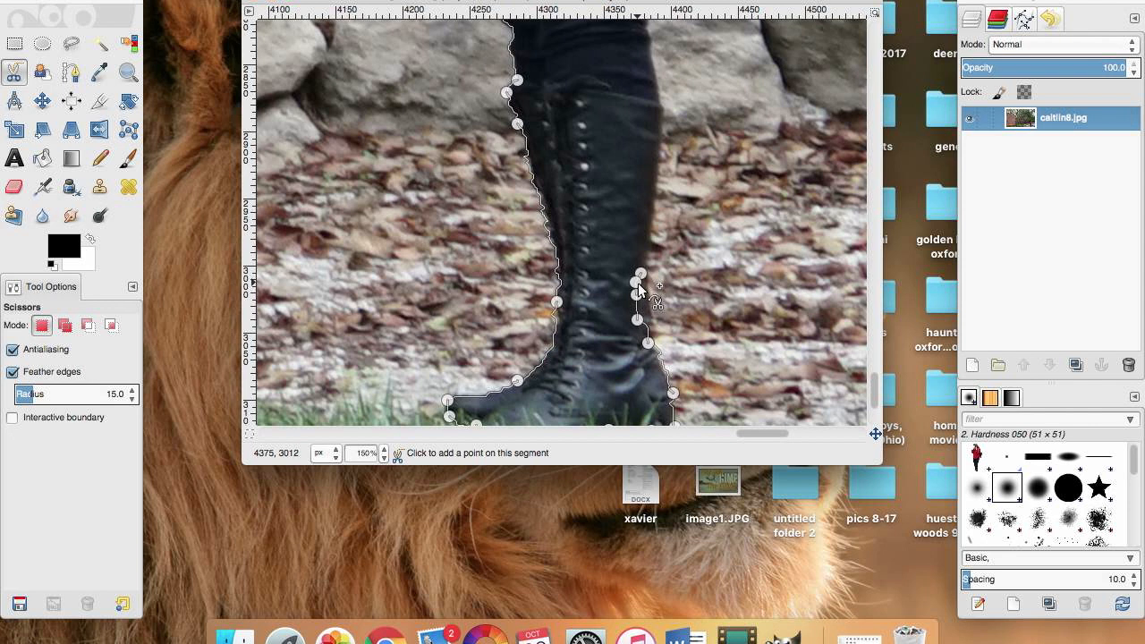
pyautogui.click(663, 108)
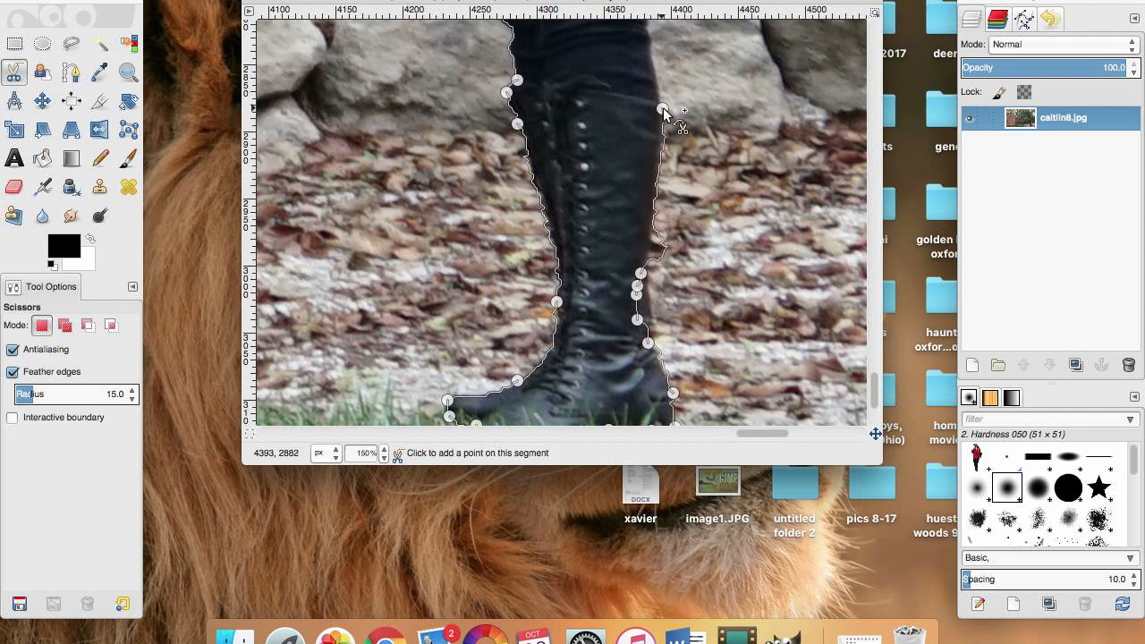
pyautogui.click(663, 254)
pyautogui.moveTo(663, 254); pyautogui.dragTo(648, 249)
# - Continue the Scissors outline from the boot top up the back of the jeans to the rear shirt hem
pyautogui.scroll(5, 663, 234)
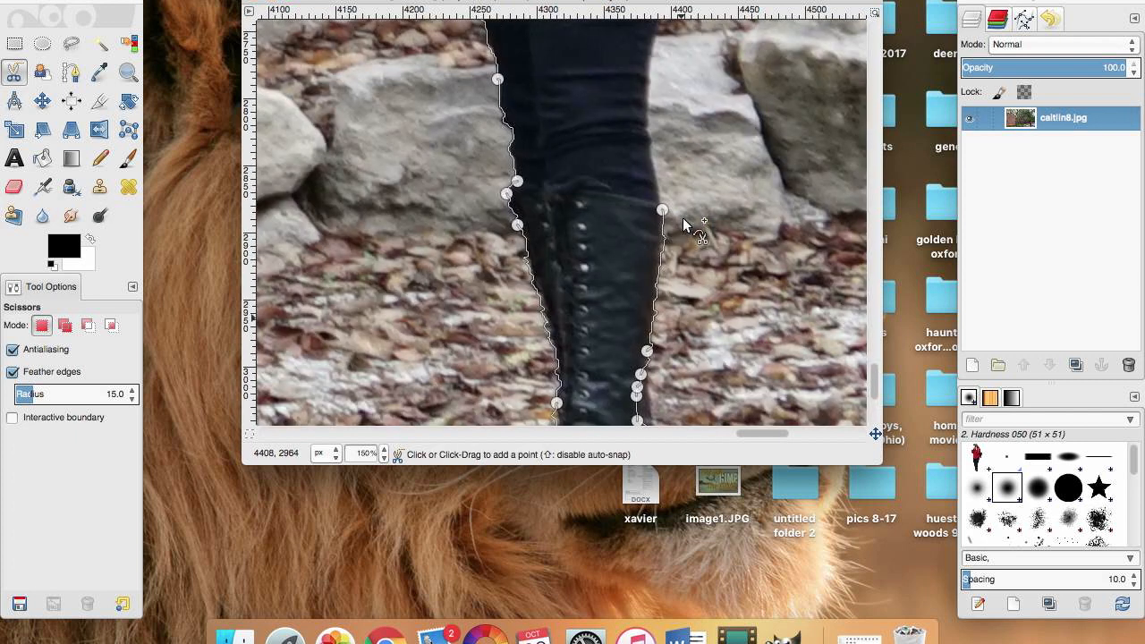
pyautogui.click(648, 228)
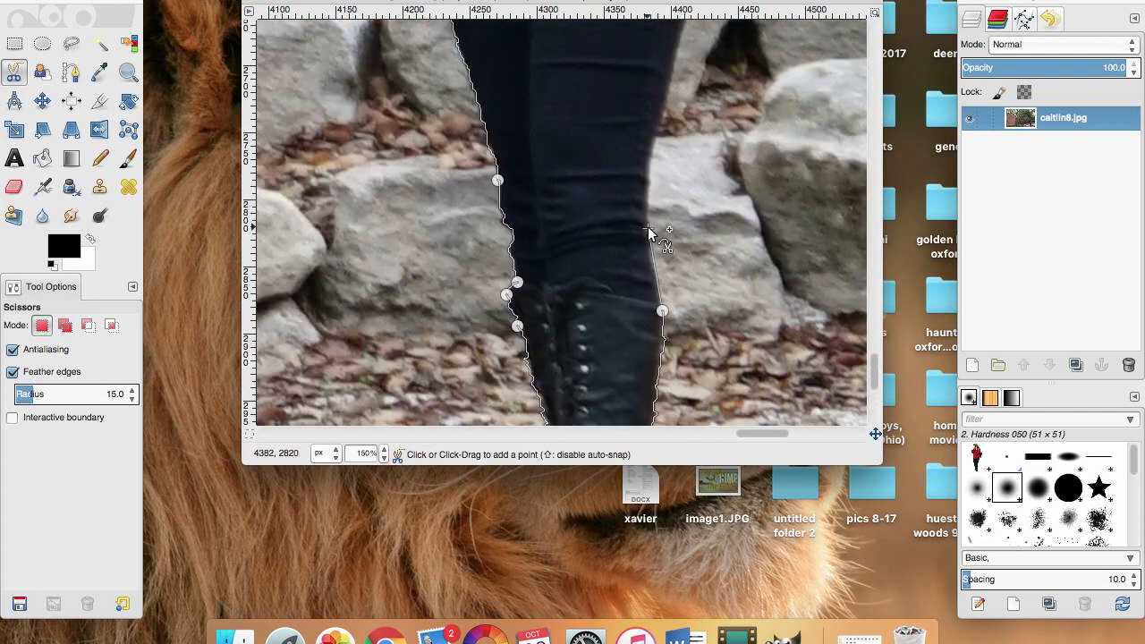
pyautogui.click(666, 101)
pyautogui.scroll(7, 673, 131)
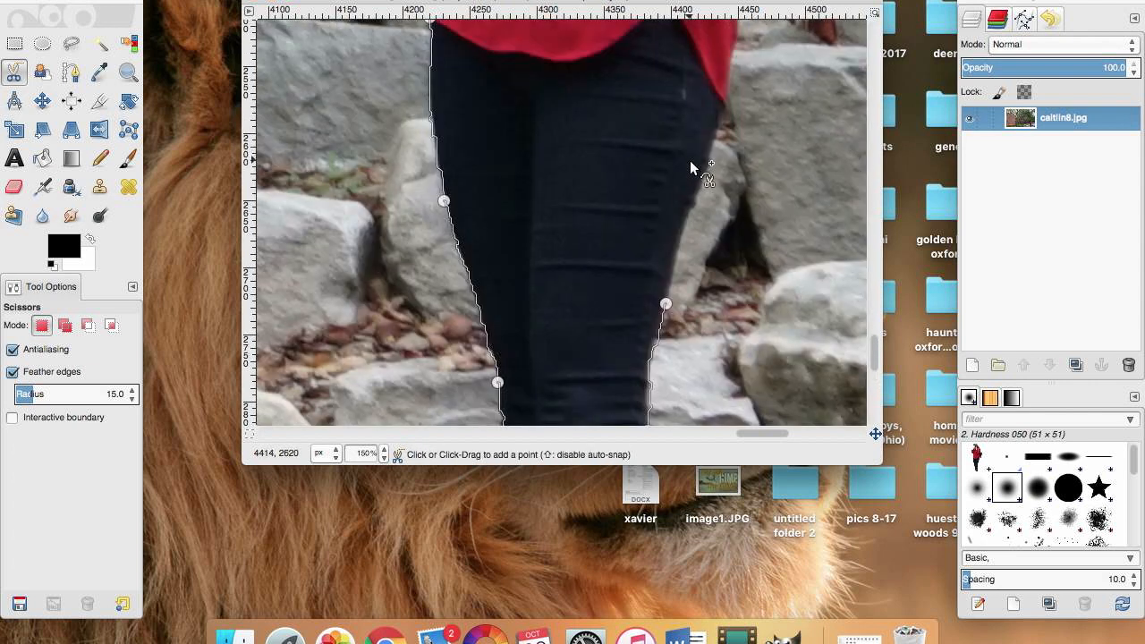
pyautogui.click(723, 213)
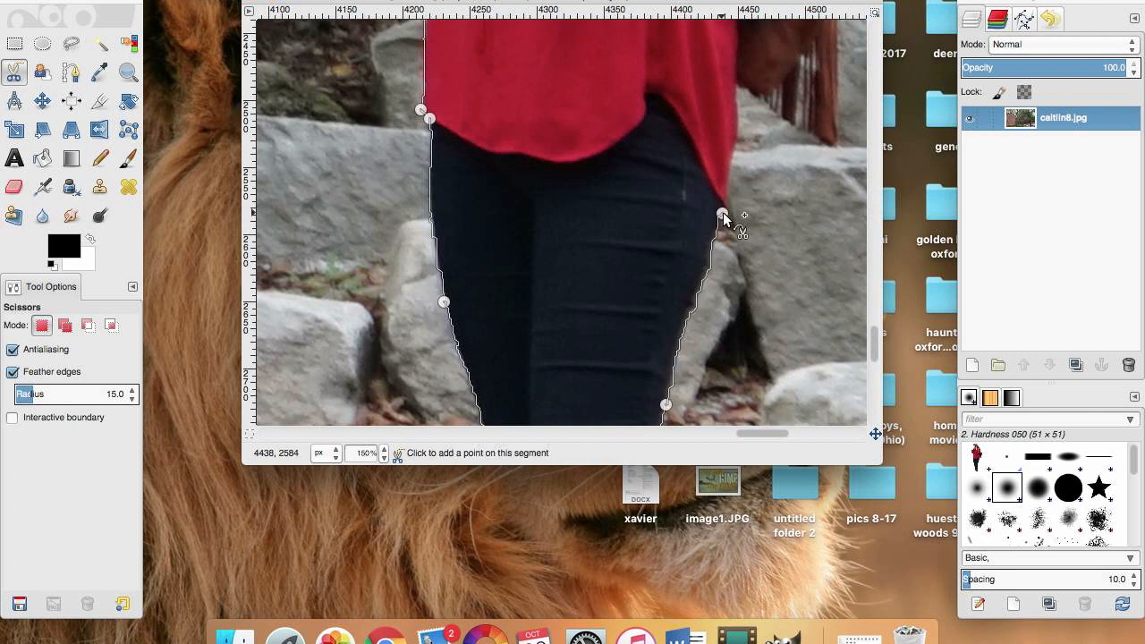
# - Continue the Scissors outline from the rear shirt hem up the shirt's edge, then across and up the bag's fringe
pyautogui.click(736, 136)
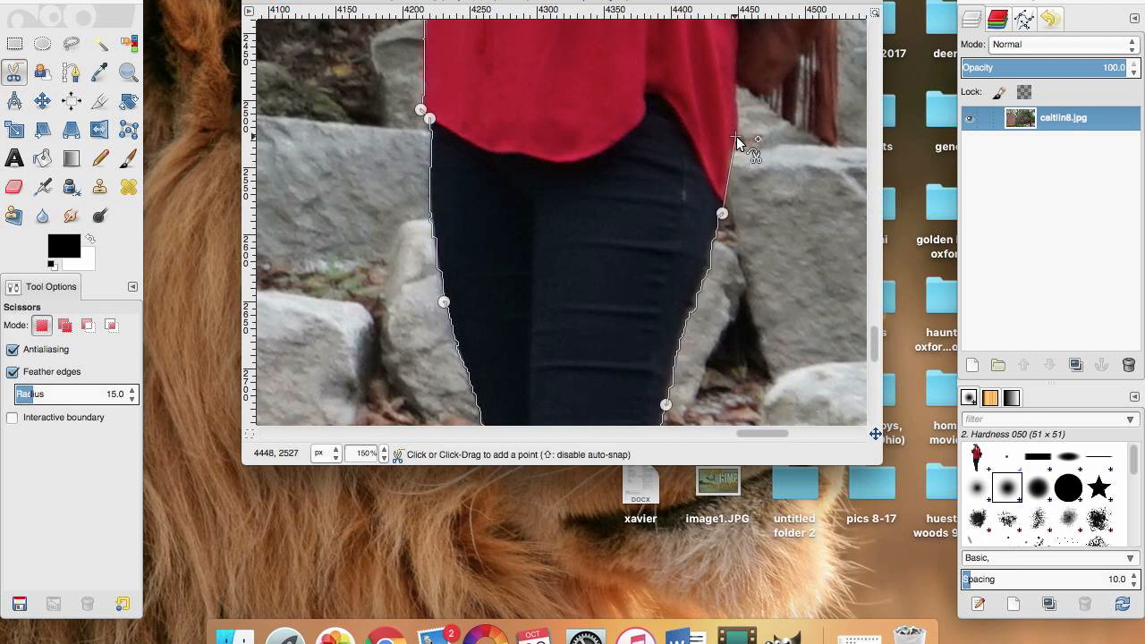
pyautogui.click(736, 84)
pyautogui.click(836, 147)
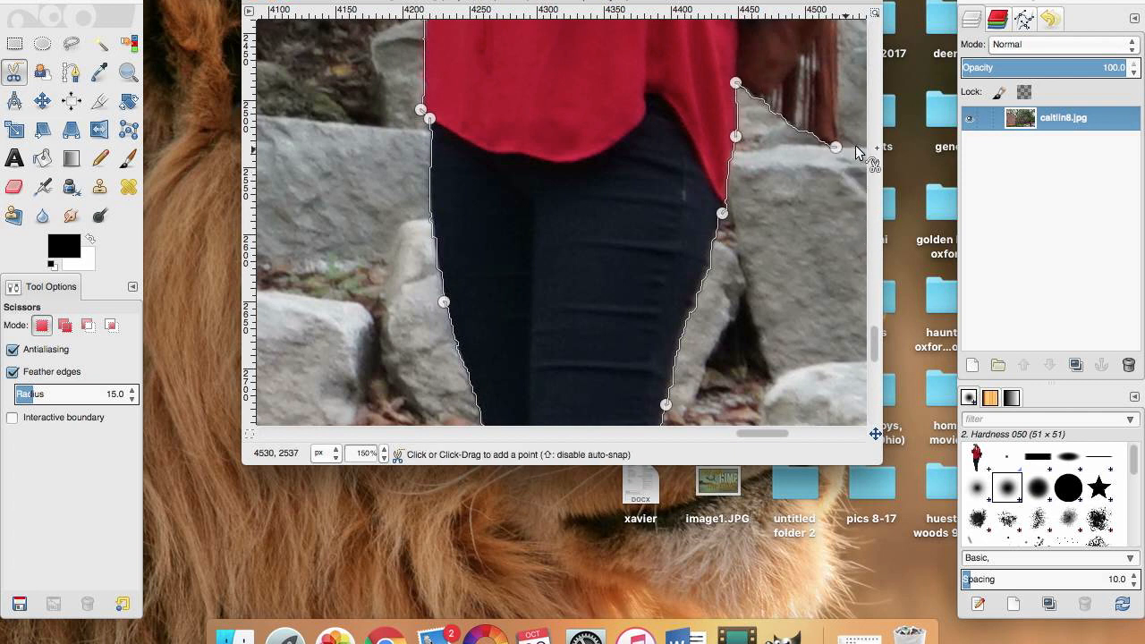
pyautogui.scroll(3, 855, 148)
pyautogui.click(836, 104)
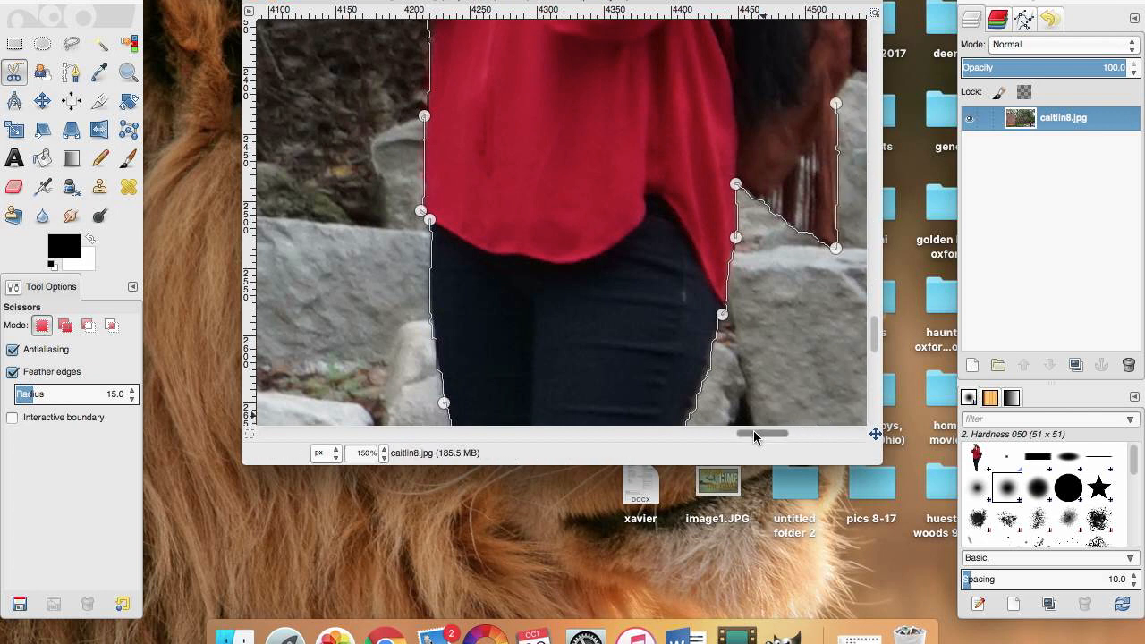
# - Trace the outline around the outer edge of the brown bag up to where it meets the hair
pyautogui.moveTo(753, 433); pyautogui.dragTo(774, 432)
pyautogui.scroll(6, 761, 306)
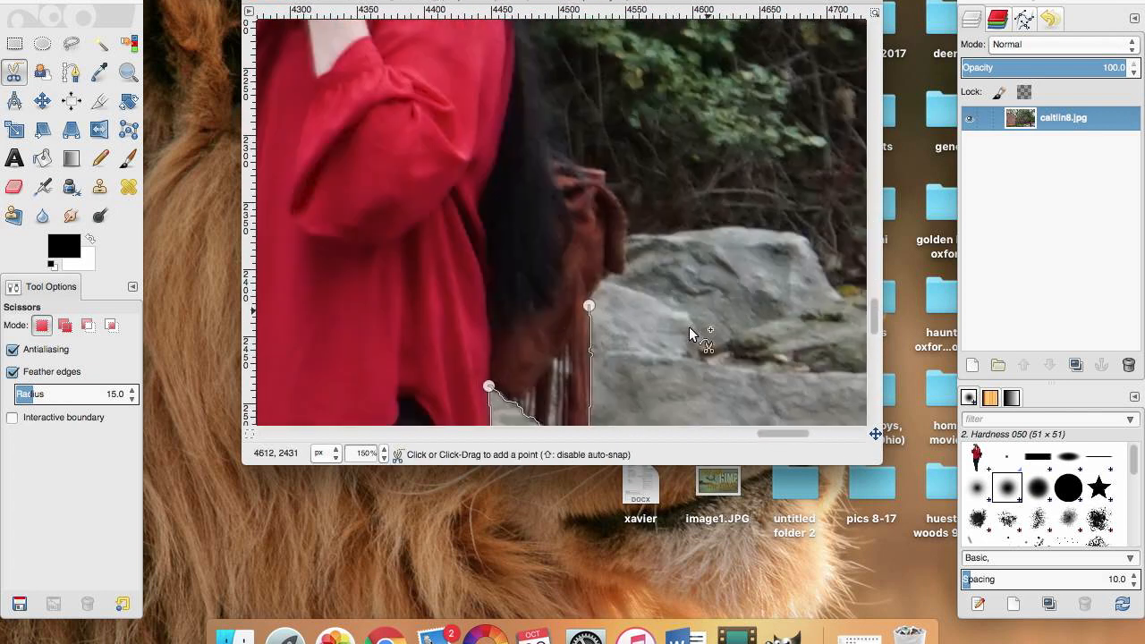
pyautogui.click(610, 273)
pyautogui.click(625, 272)
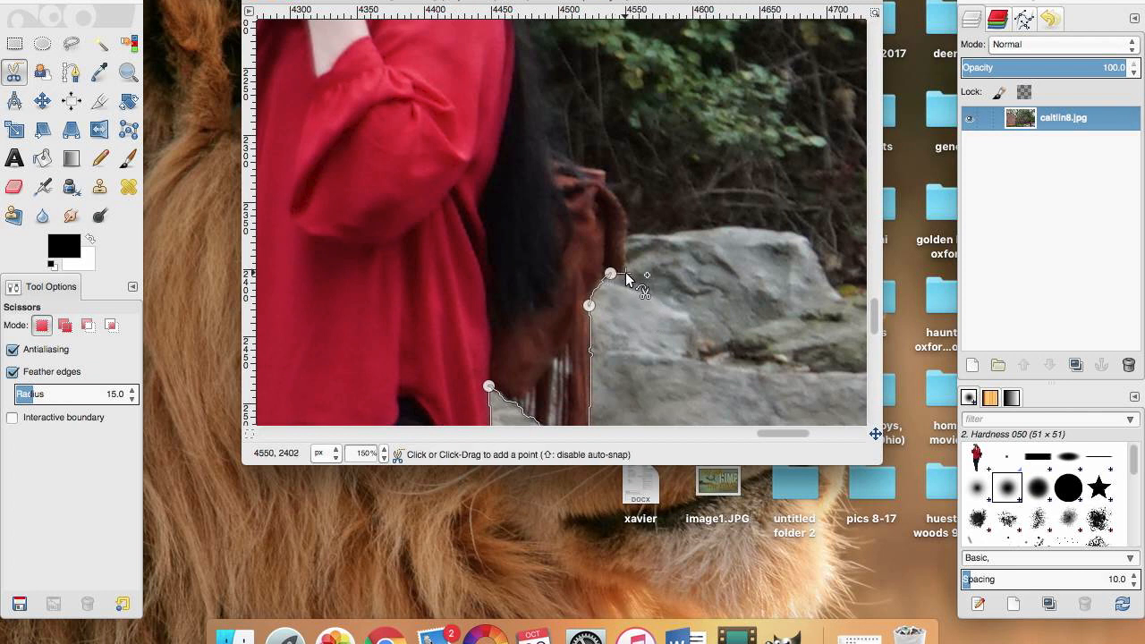
pyautogui.click(626, 215)
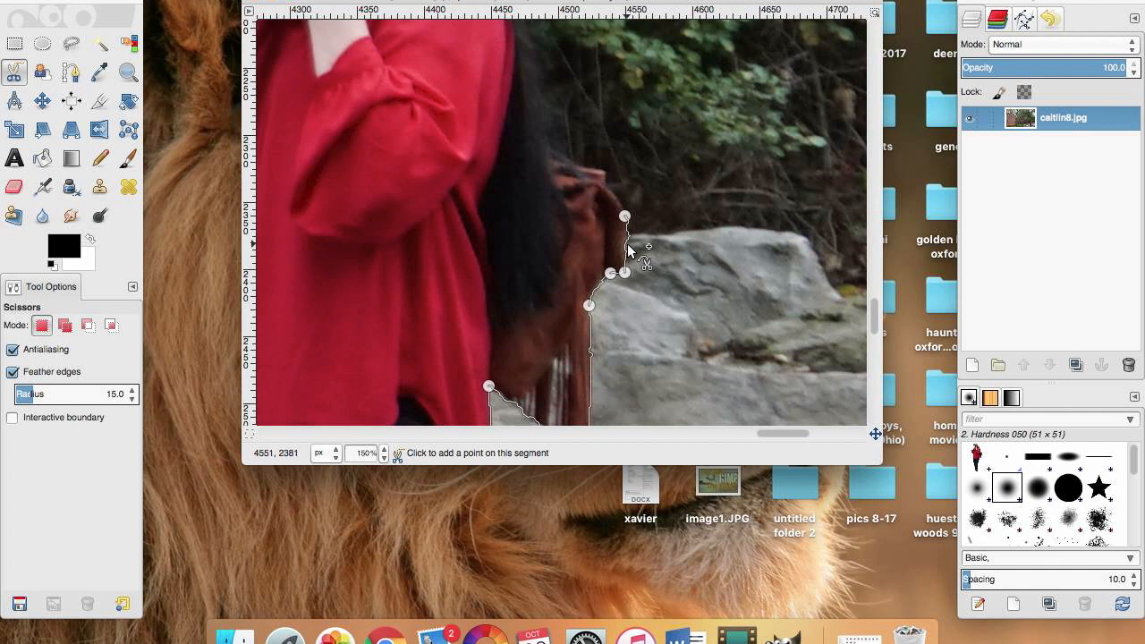
pyautogui.click(606, 185)
pyautogui.click(604, 171)
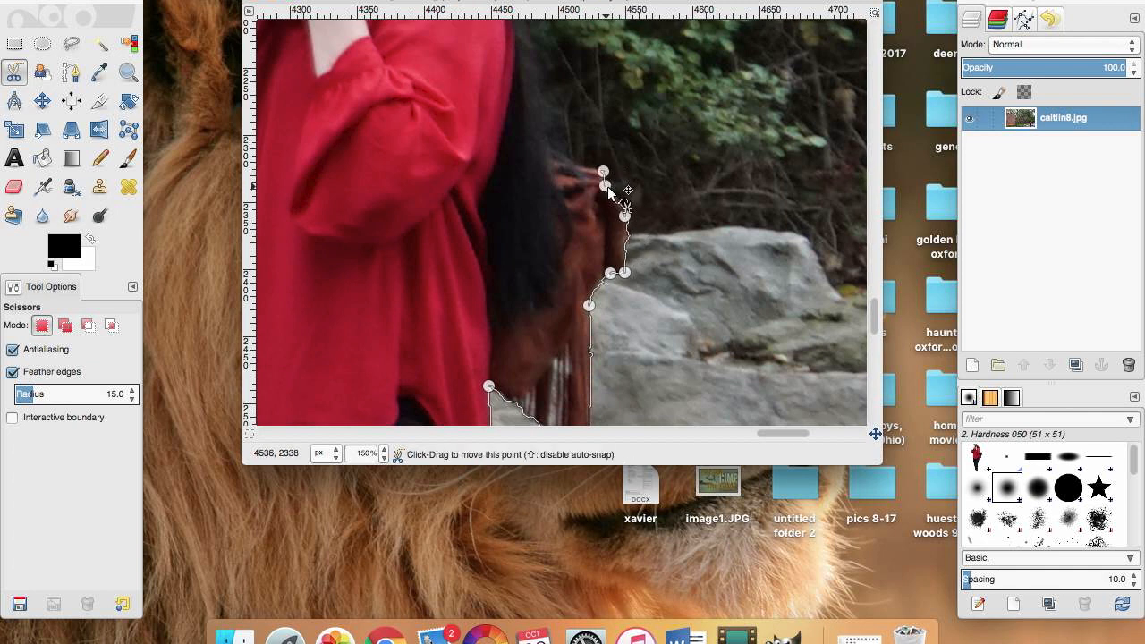
pyautogui.click(552, 146)
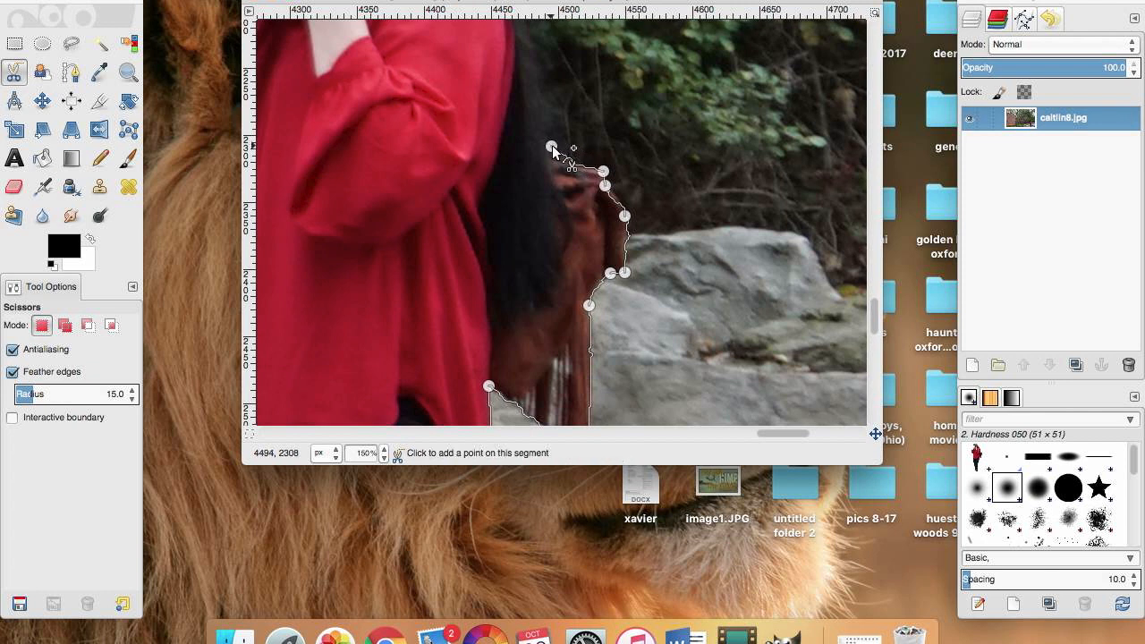
# - Place outline points up the long hair behind the back to shoulder height, pulling stray segments out to the hair's edge
pyautogui.scroll(3, 583, 135)
pyautogui.click(551, 206)
pyautogui.click(537, 172)
pyautogui.scroll(3, 541, 183)
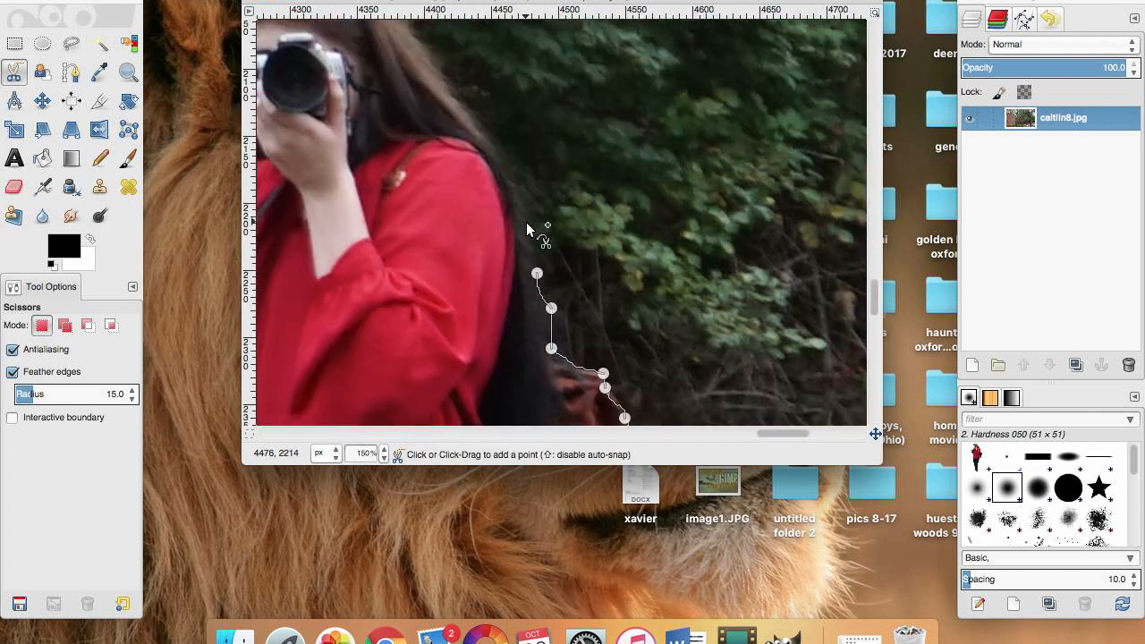
pyautogui.click(525, 223)
pyautogui.moveTo(517, 256); pyautogui.dragTo(532, 248)
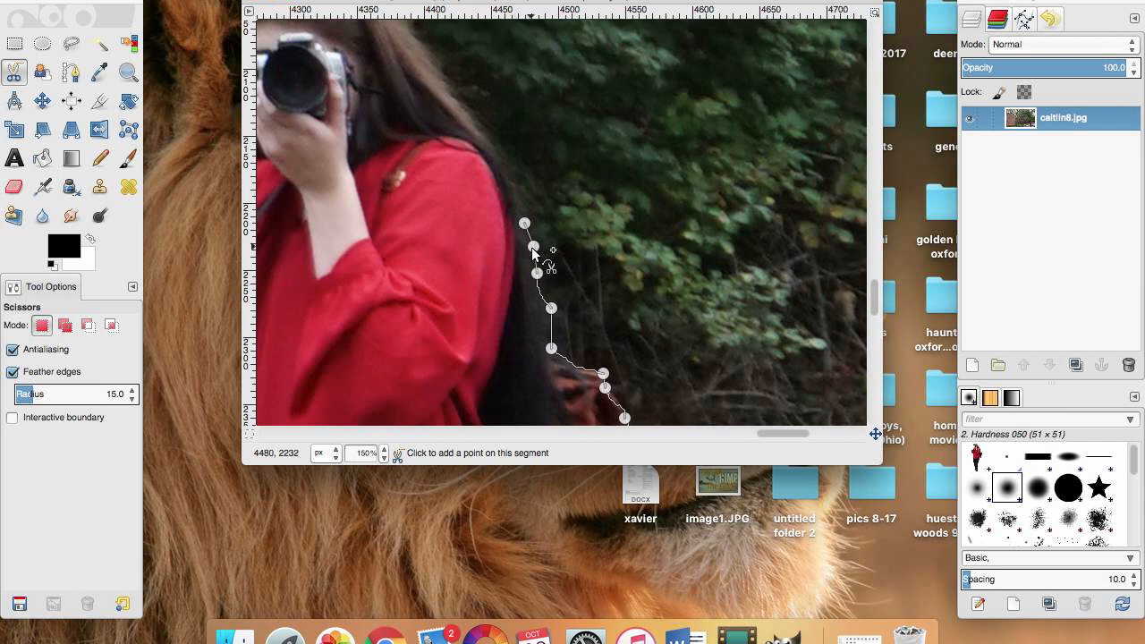
pyautogui.click(503, 159)
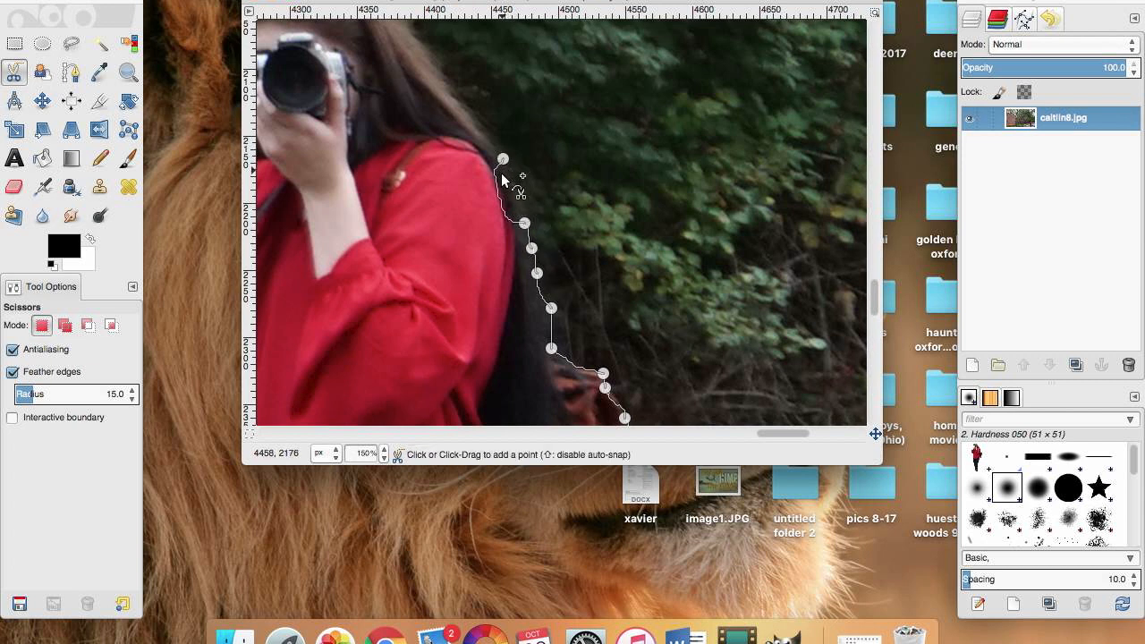
pyautogui.click(513, 184)
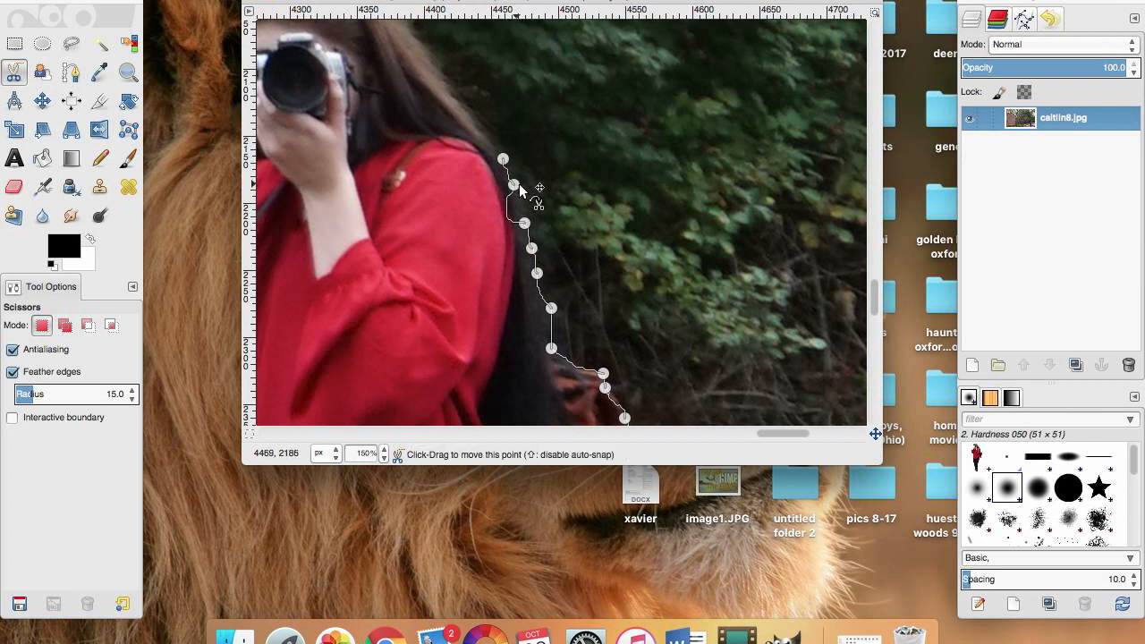
pyautogui.click(524, 205)
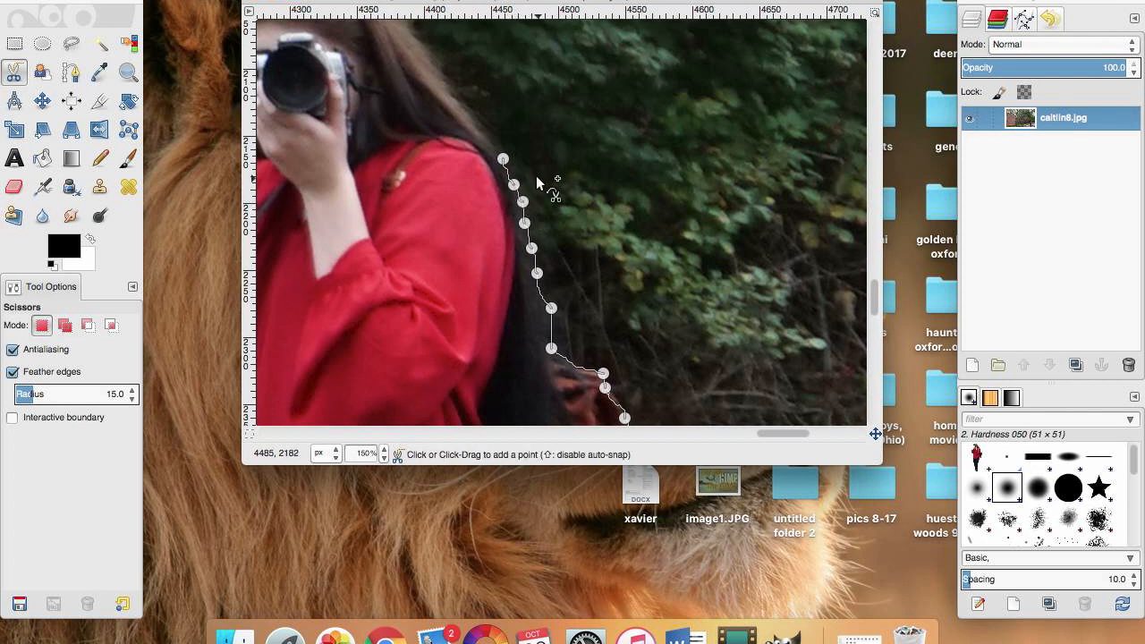
# - Trace the outline along the hair from the shoulder to the crown, ending beside the starting point
pyautogui.scroll(3, 537, 185)
pyautogui.click(463, 203)
pyautogui.click(417, 140)
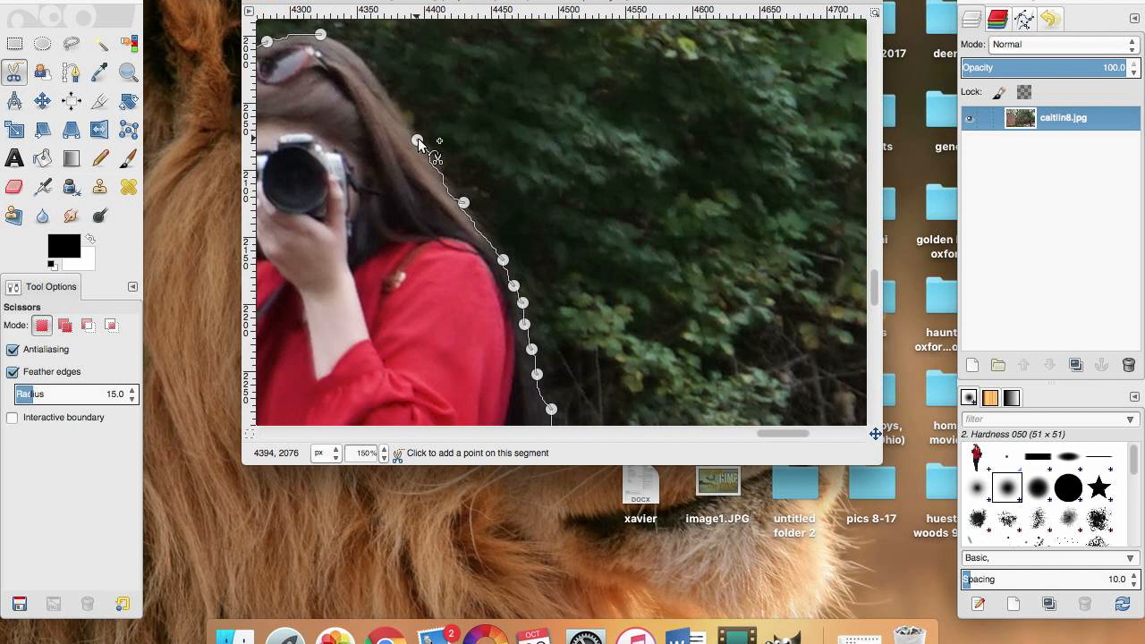
pyautogui.click(372, 73)
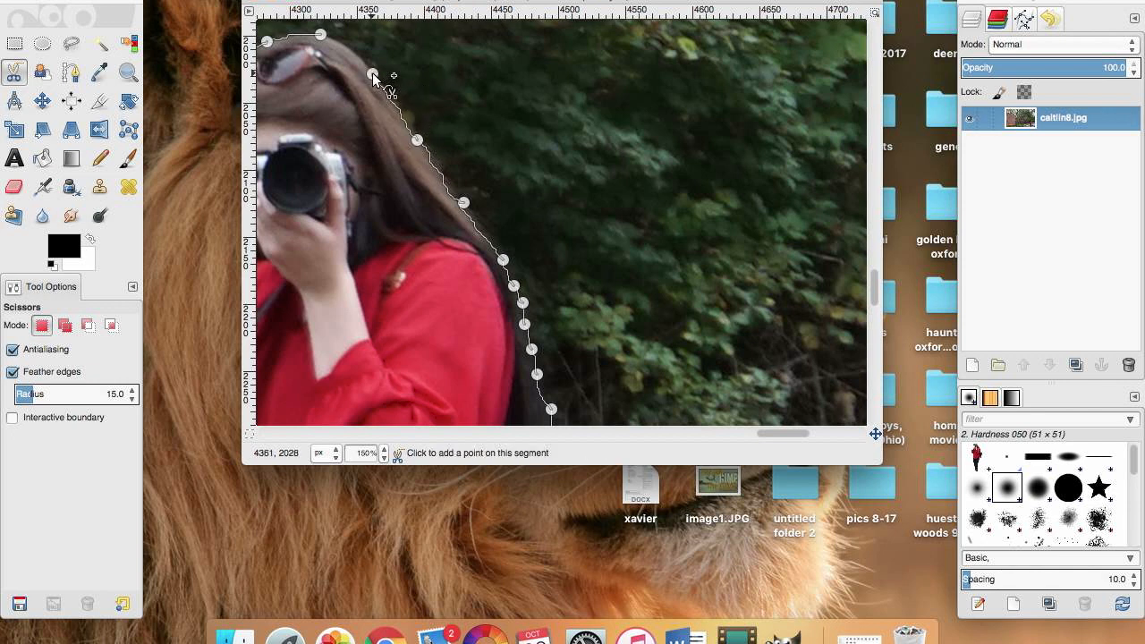
pyautogui.click(337, 38)
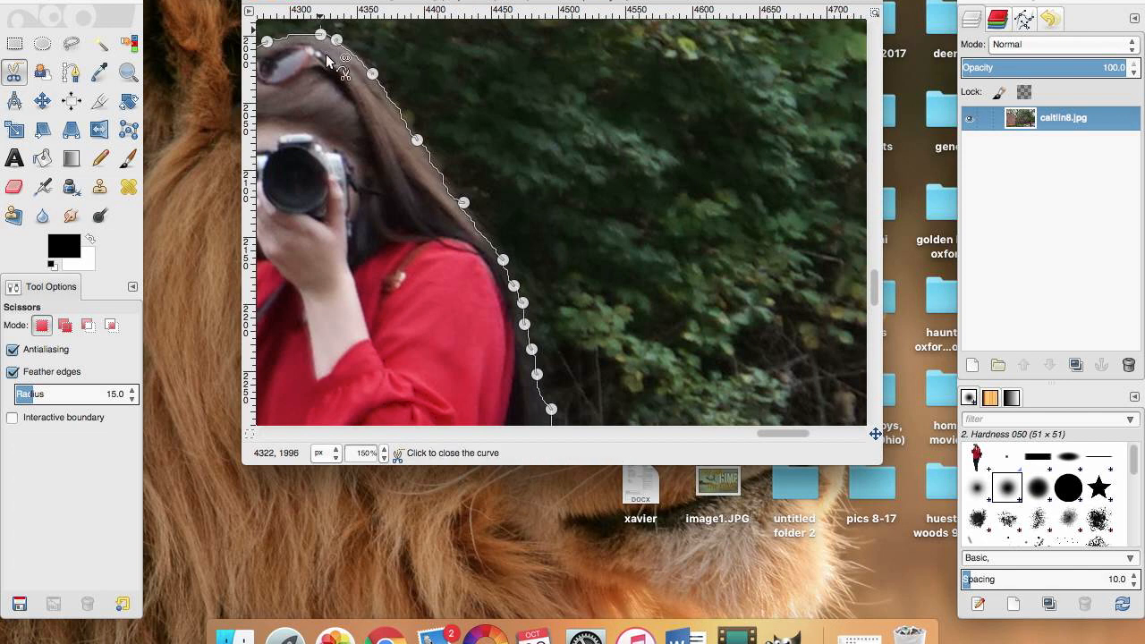
# - Close the Scissors outline, convert it to a selection and copy the selected woman
pyautogui.click(330, 73)
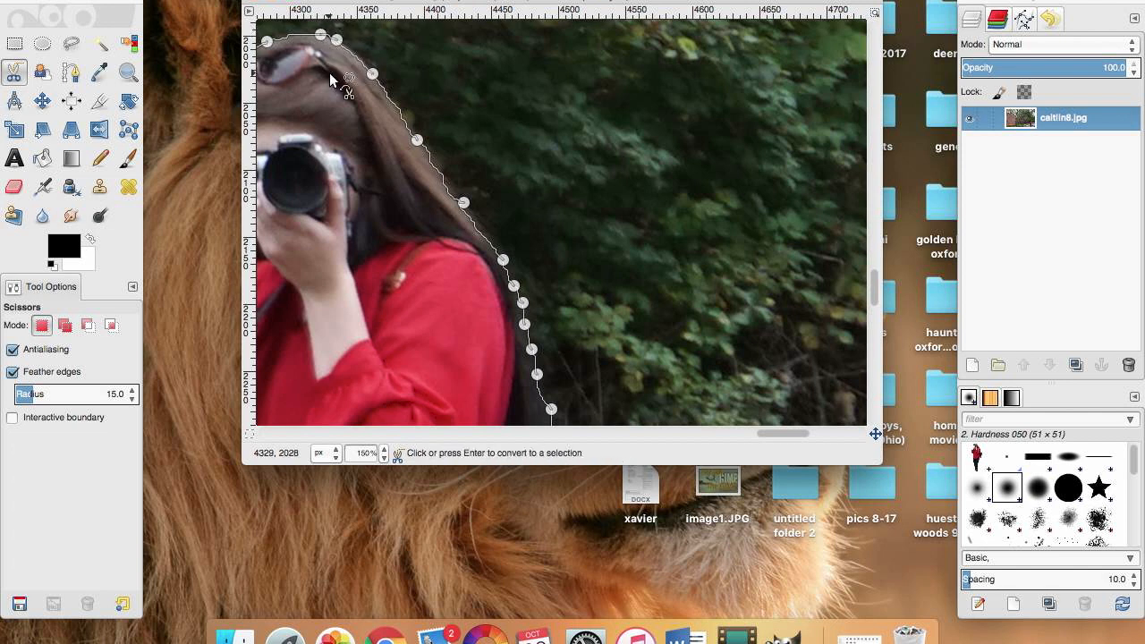
pyautogui.click(348, 98)
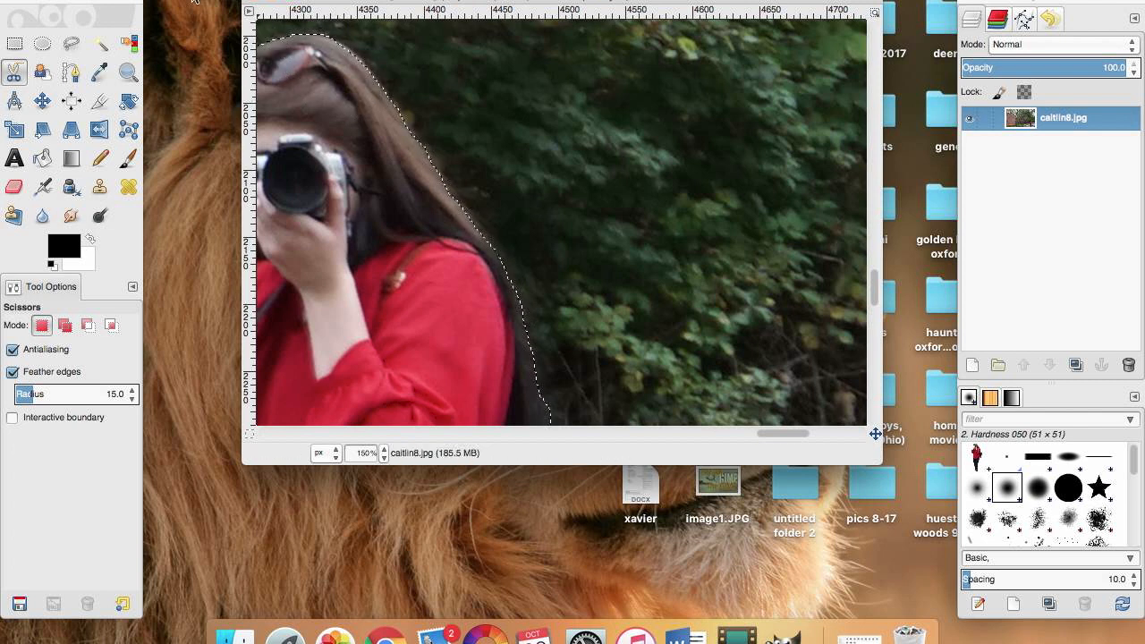
pyautogui.click(154, 2)
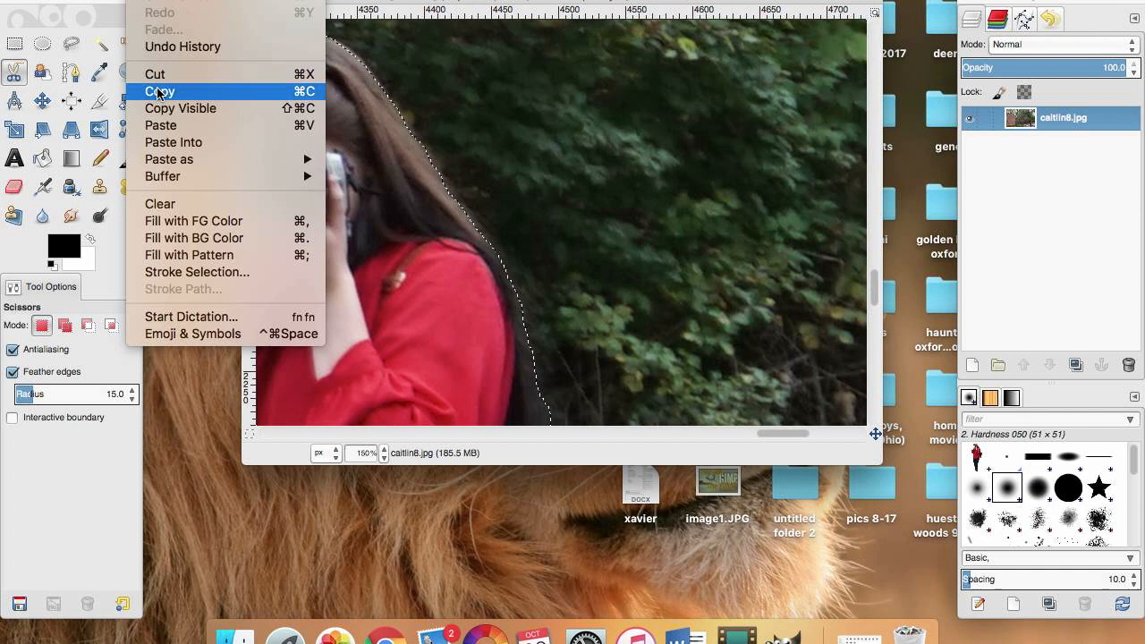
pyautogui.click(158, 90)
# - Create a new 5193 × 3225 px layer filled with transparency above the photo
pyautogui.click(128, 73)
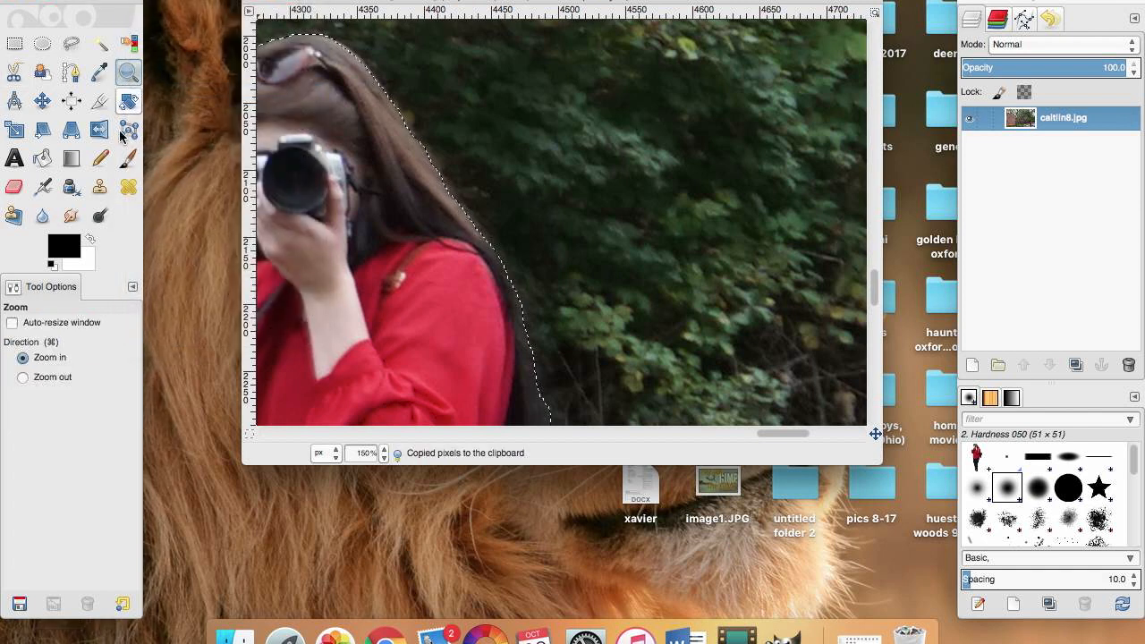
pyautogui.click(81, 377)
pyautogui.click(424, 296)
pyautogui.click(424, 297)
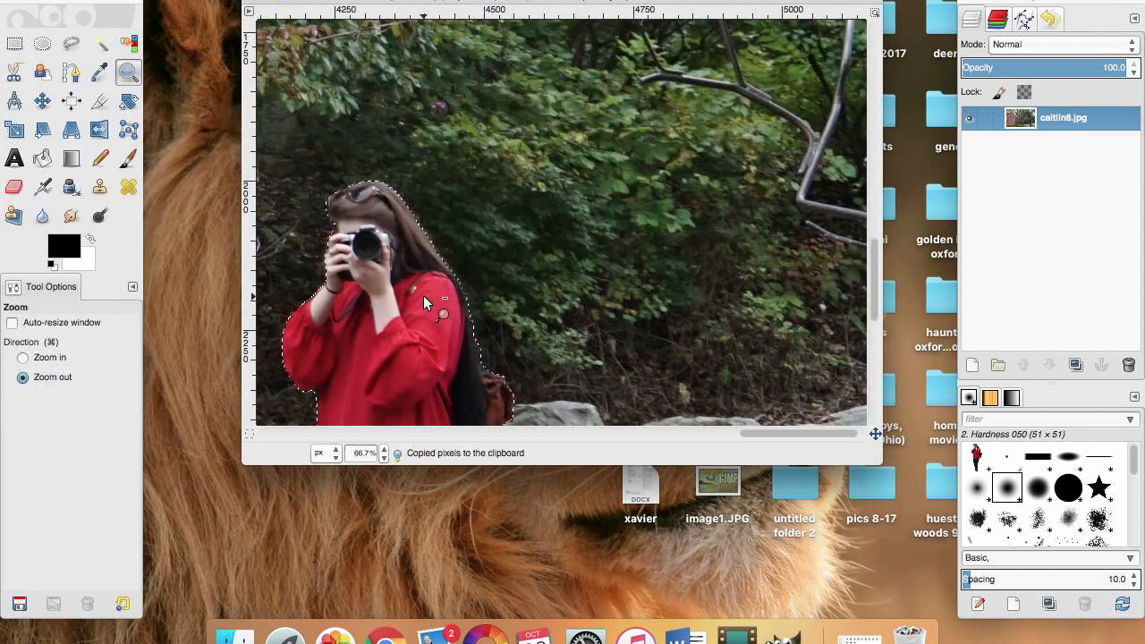
pyautogui.click(424, 297)
pyautogui.click(424, 297)
pyautogui.click(423, 295)
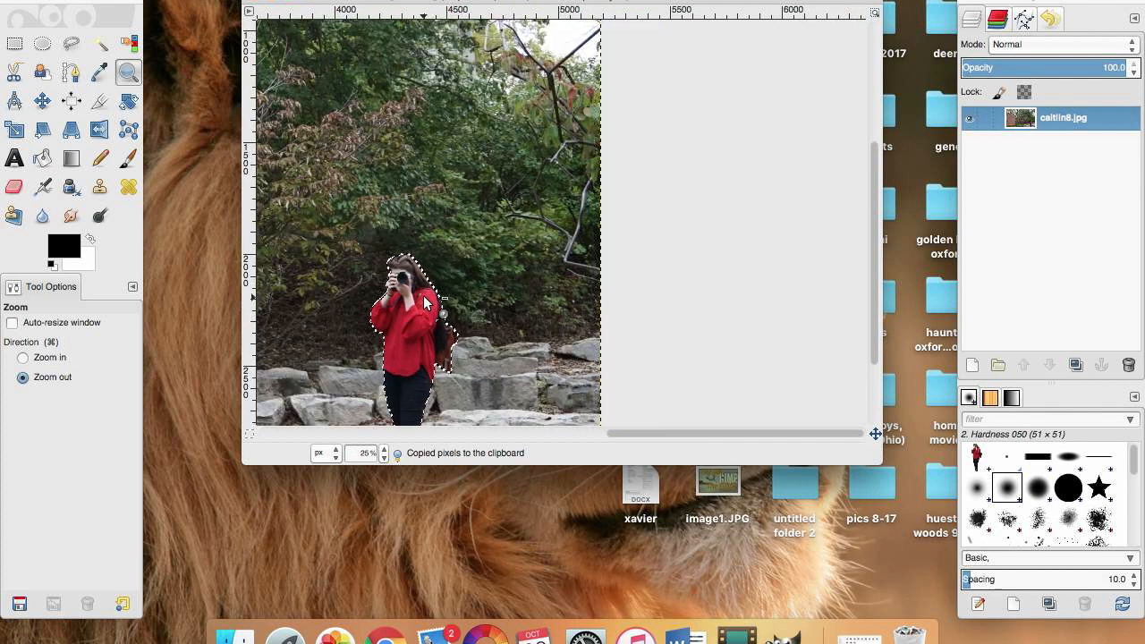
pyautogui.click(423, 295)
pyautogui.click(420, 297)
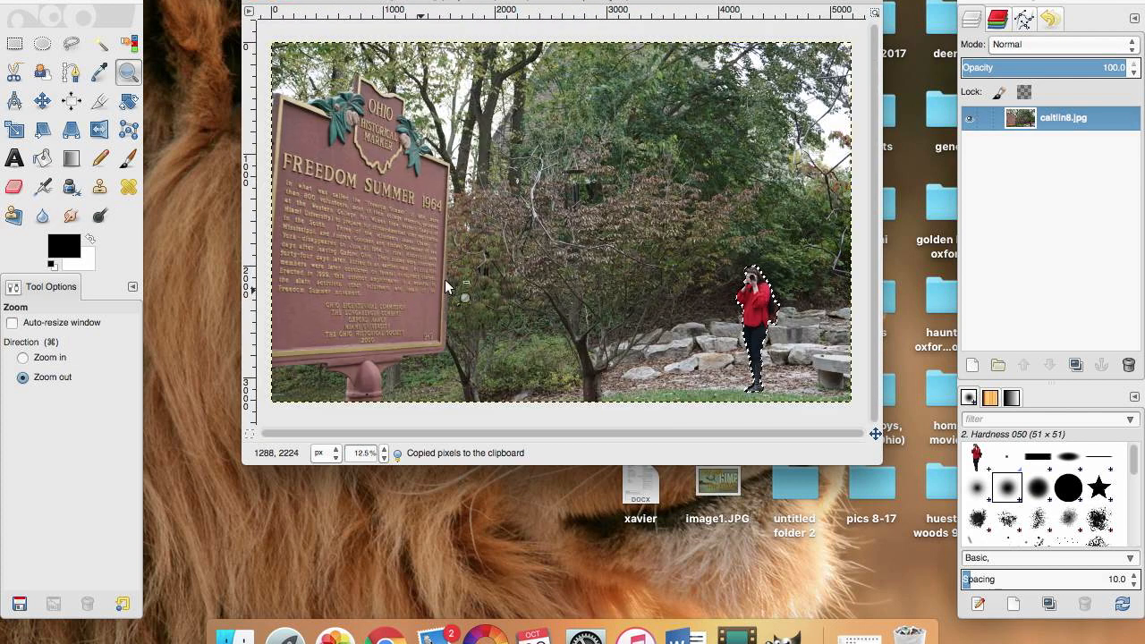
pyautogui.click(972, 365)
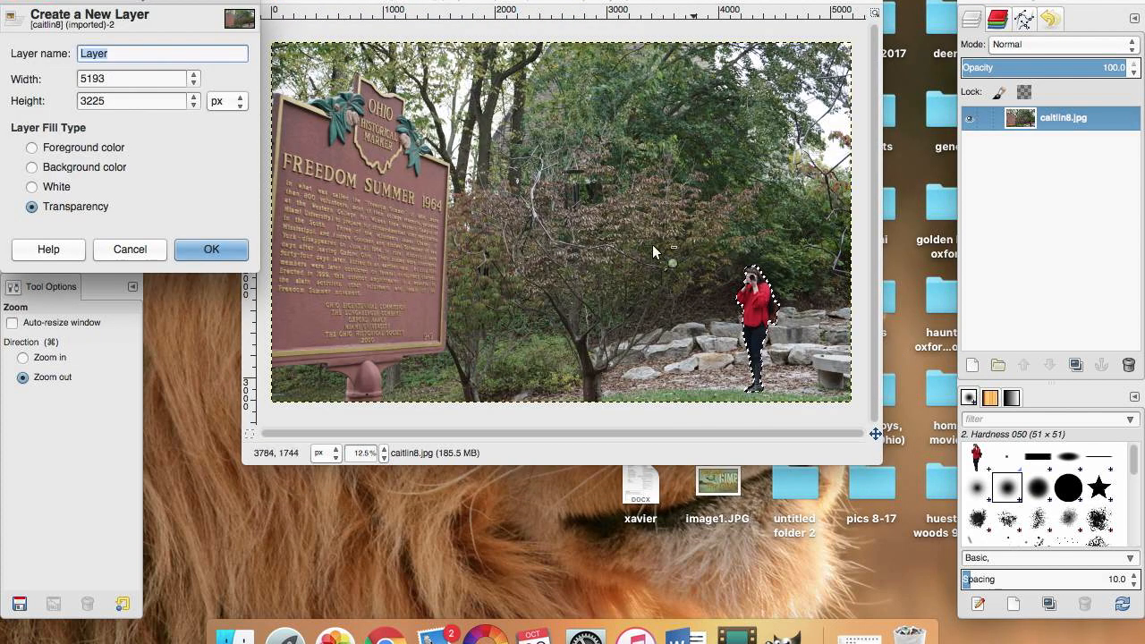
pyautogui.click(230, 247)
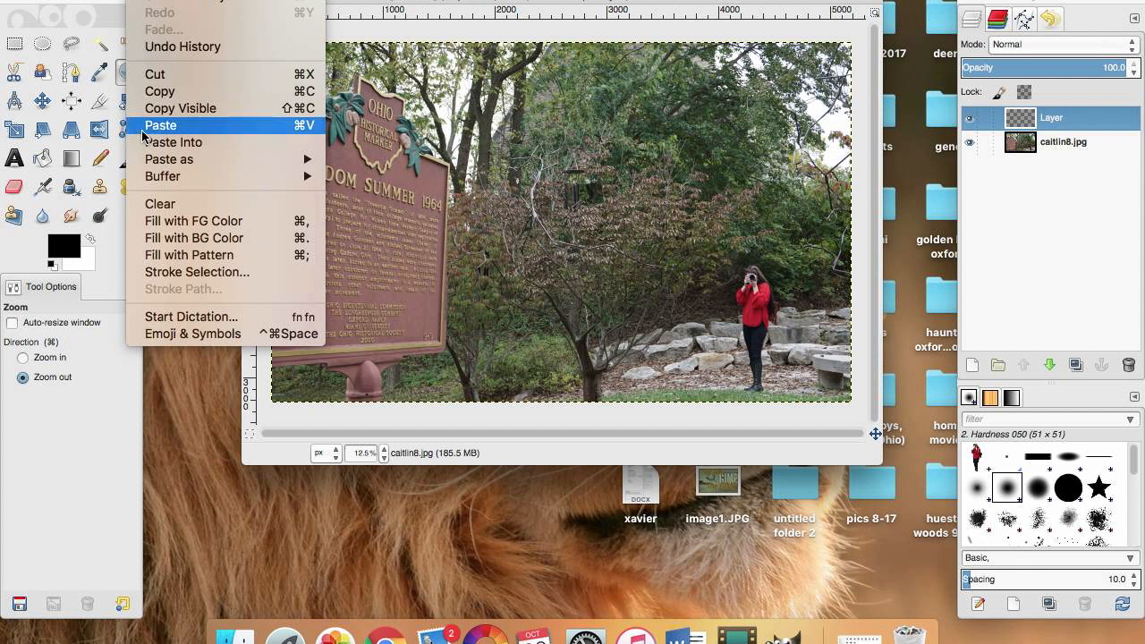
# - Paste the copied woman onto the new layer, anchor the floating selection and hide that layer
pyautogui.click(152, 129)
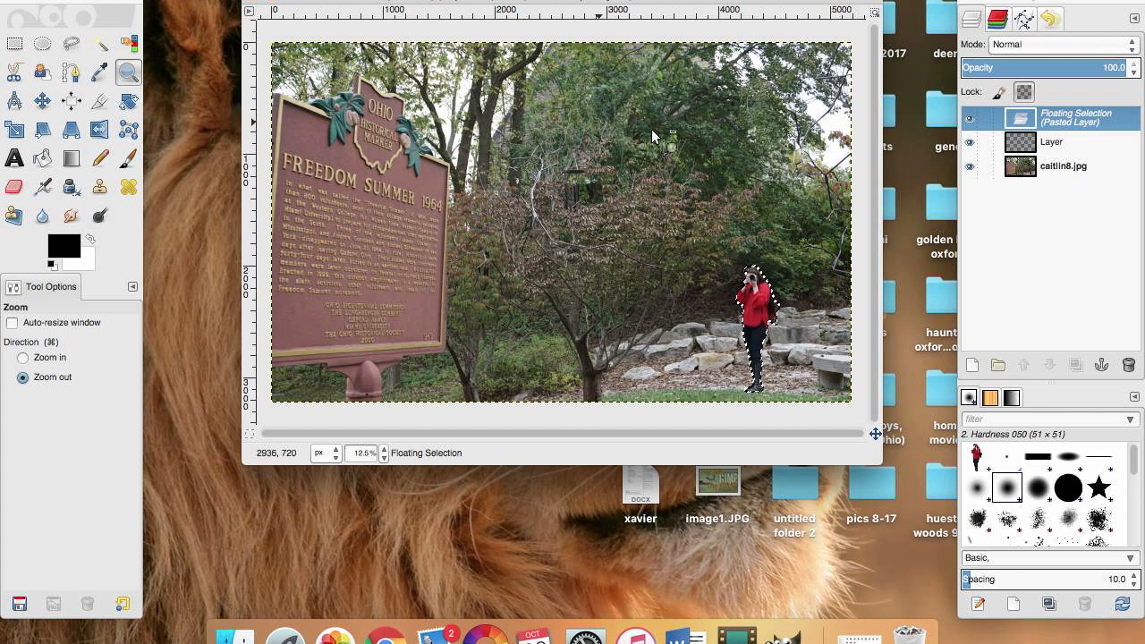
pyautogui.click(1103, 365)
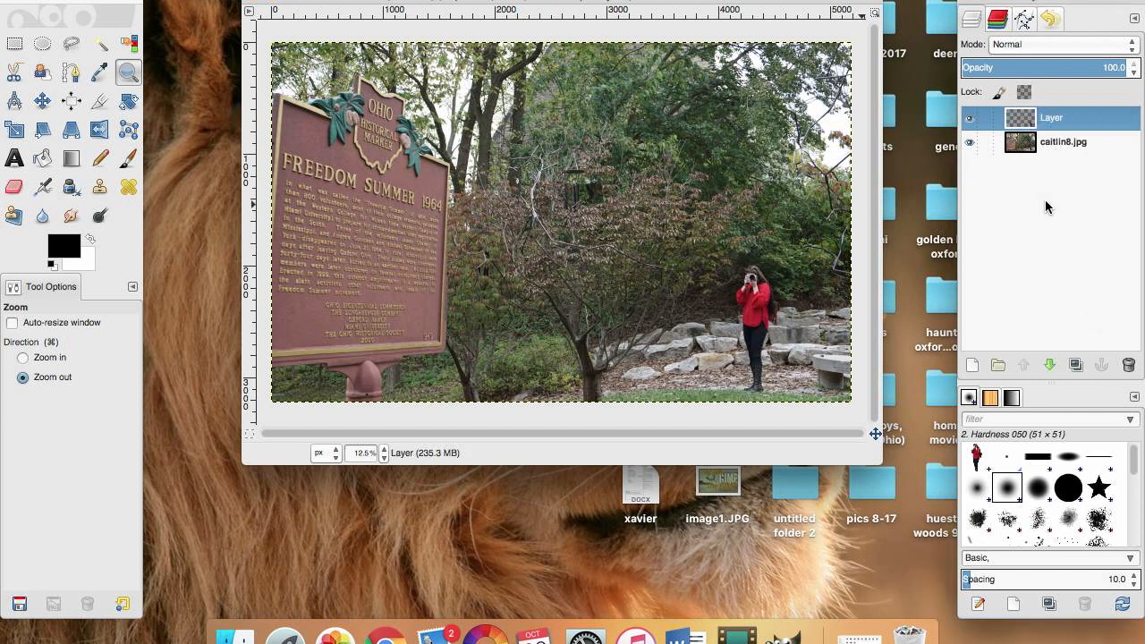
pyautogui.click(970, 117)
pyautogui.click(283, 0)
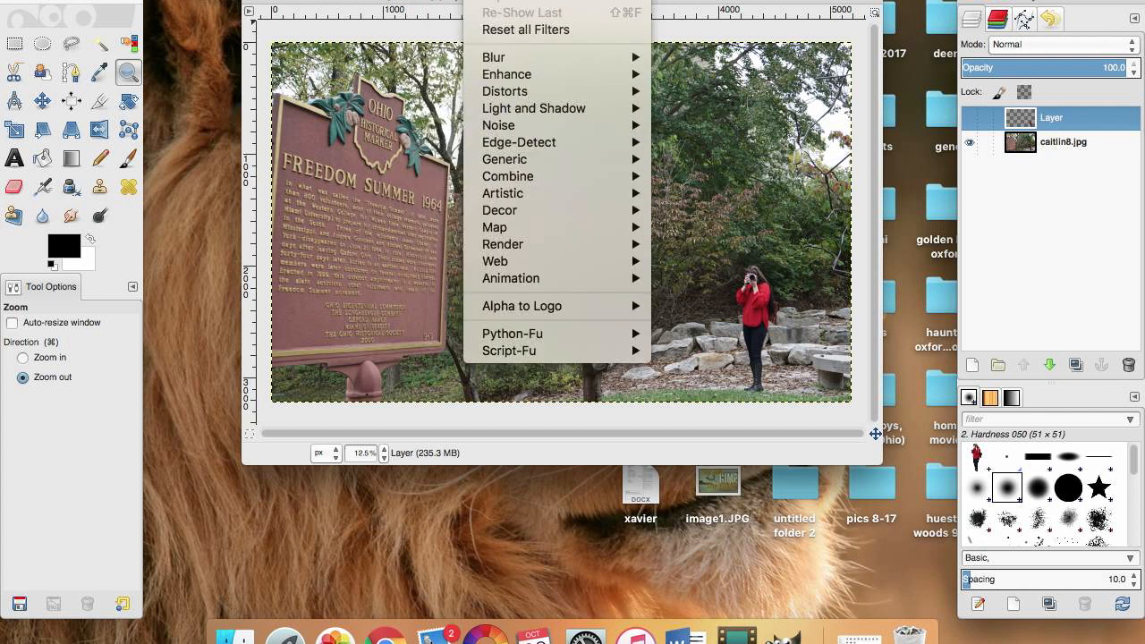
pyautogui.moveTo(555, 75)
pyautogui.click(700, 176)
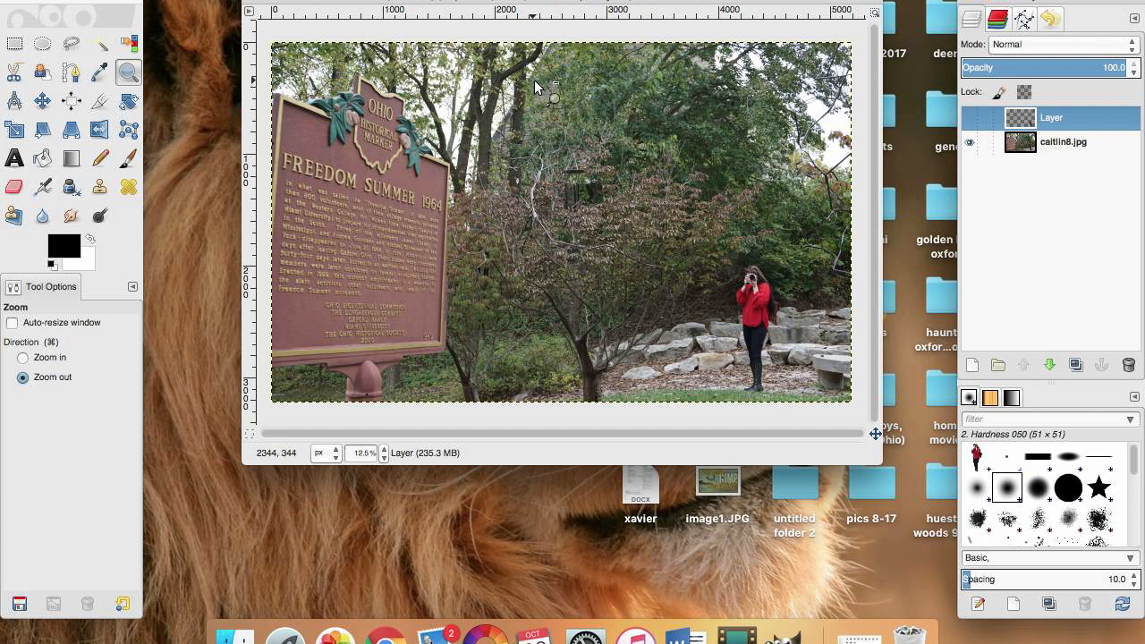
# - Sharpen the background photo layer caitlin8.jpg with a sharpness of 73
pyautogui.click(1052, 145)
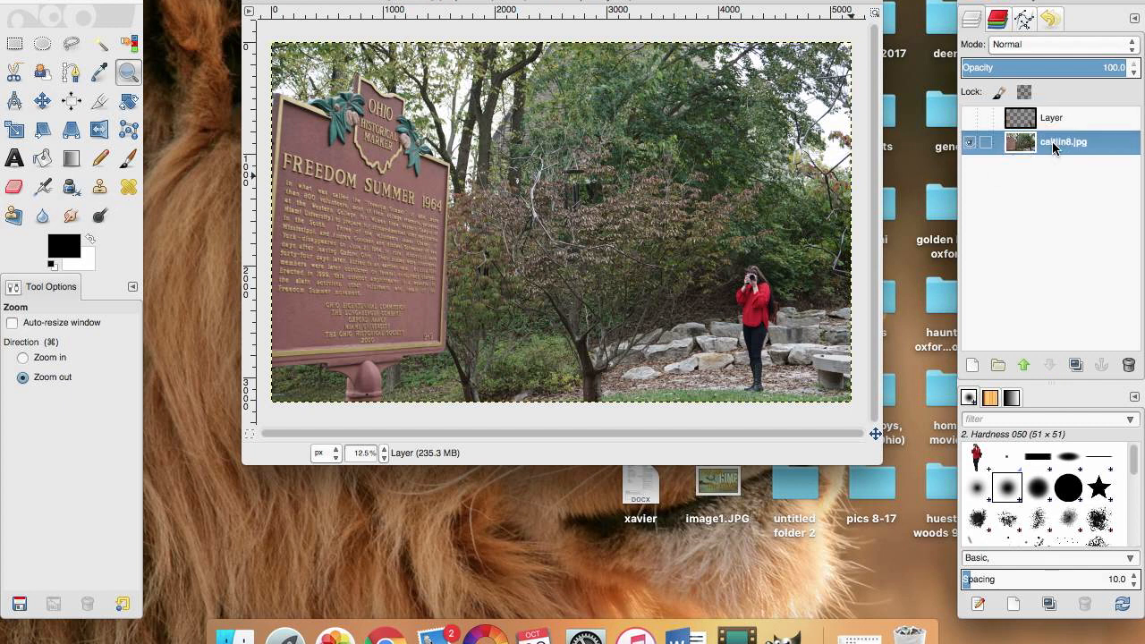
pyautogui.click(488, 2)
pyautogui.moveTo(502, 118)
pyautogui.moveTo(546, 93)
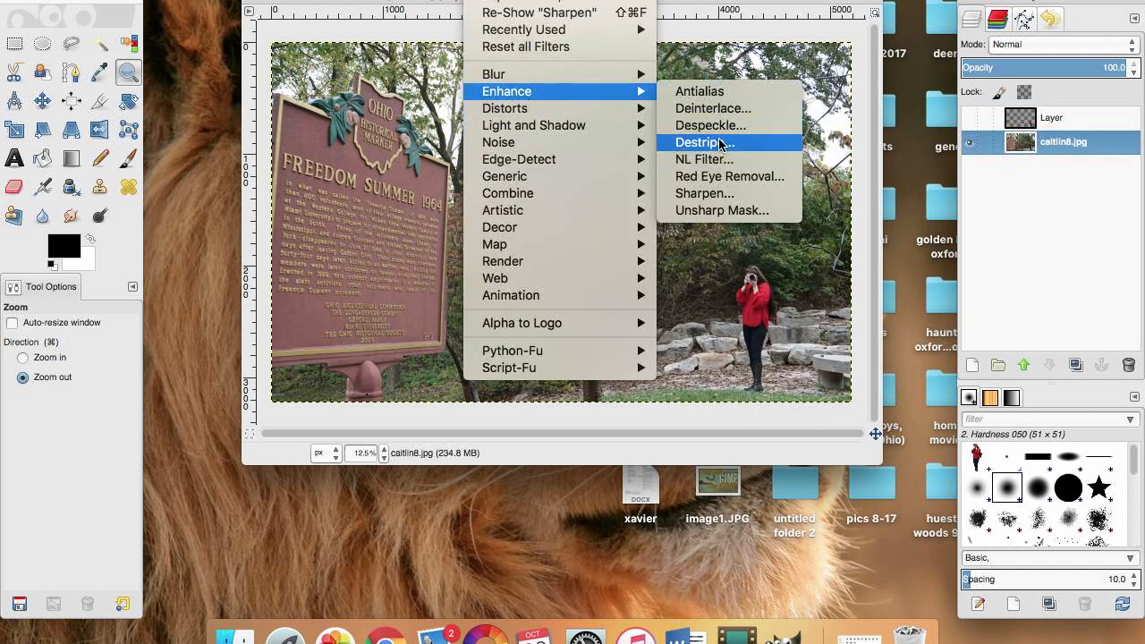
pyautogui.click(707, 193)
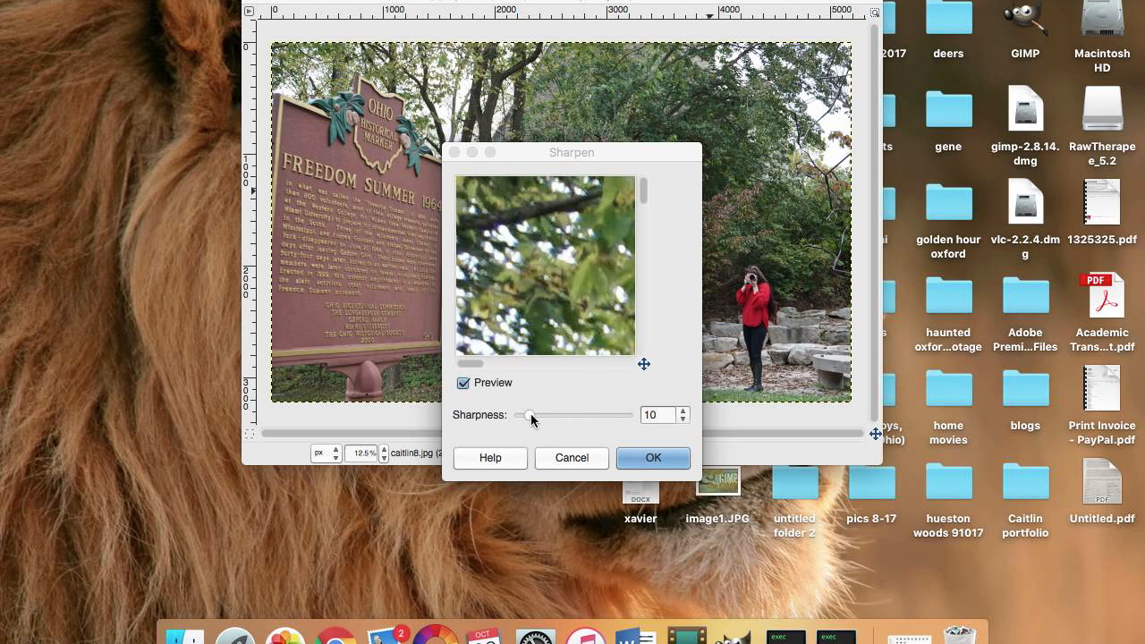
pyautogui.click(473, 153)
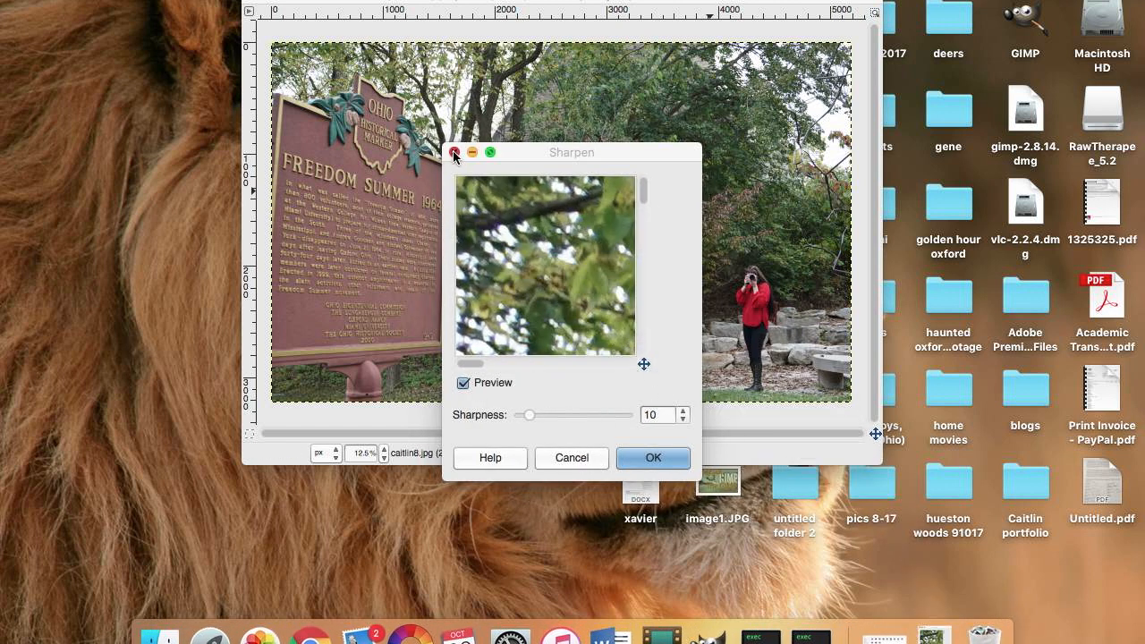
pyautogui.click(910, 633)
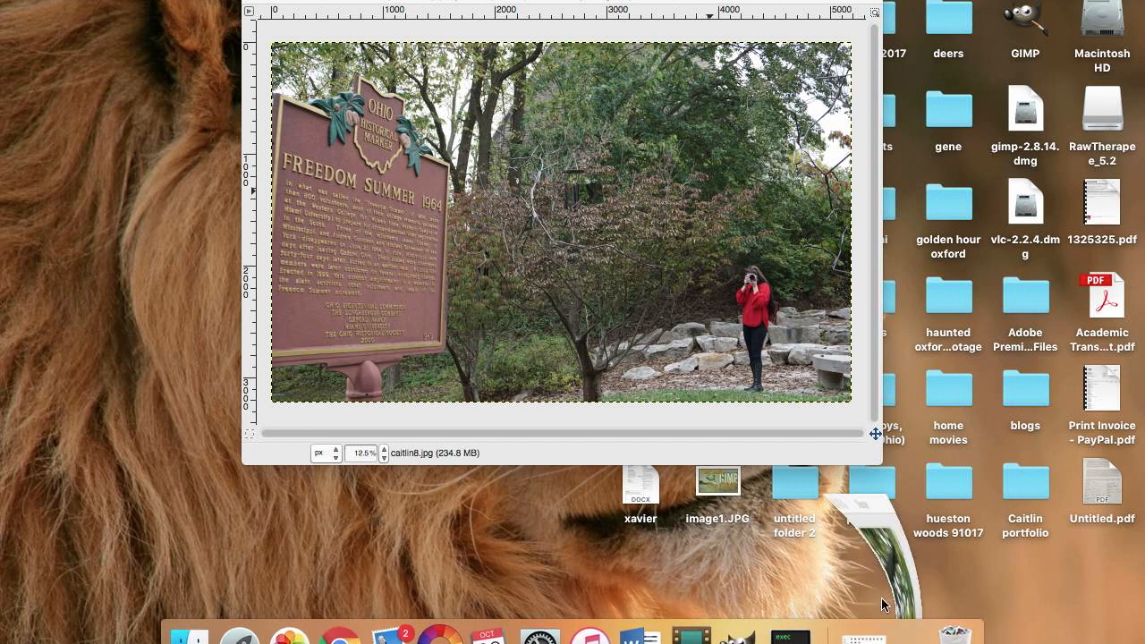
pyautogui.moveTo(528, 415); pyautogui.dragTo(597, 414)
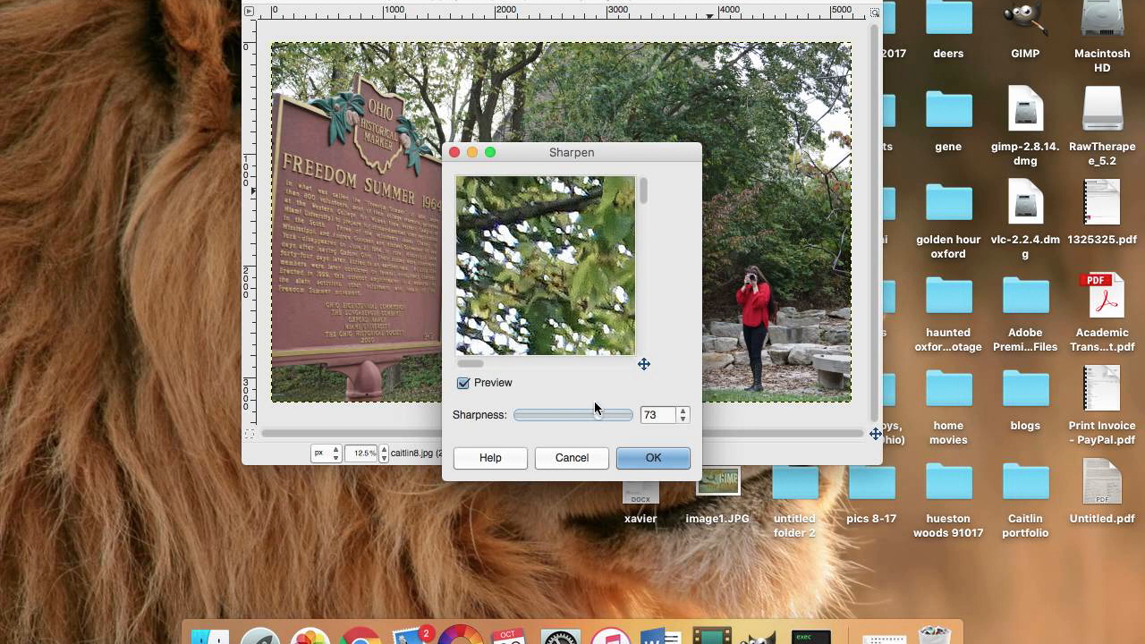
pyautogui.click(631, 465)
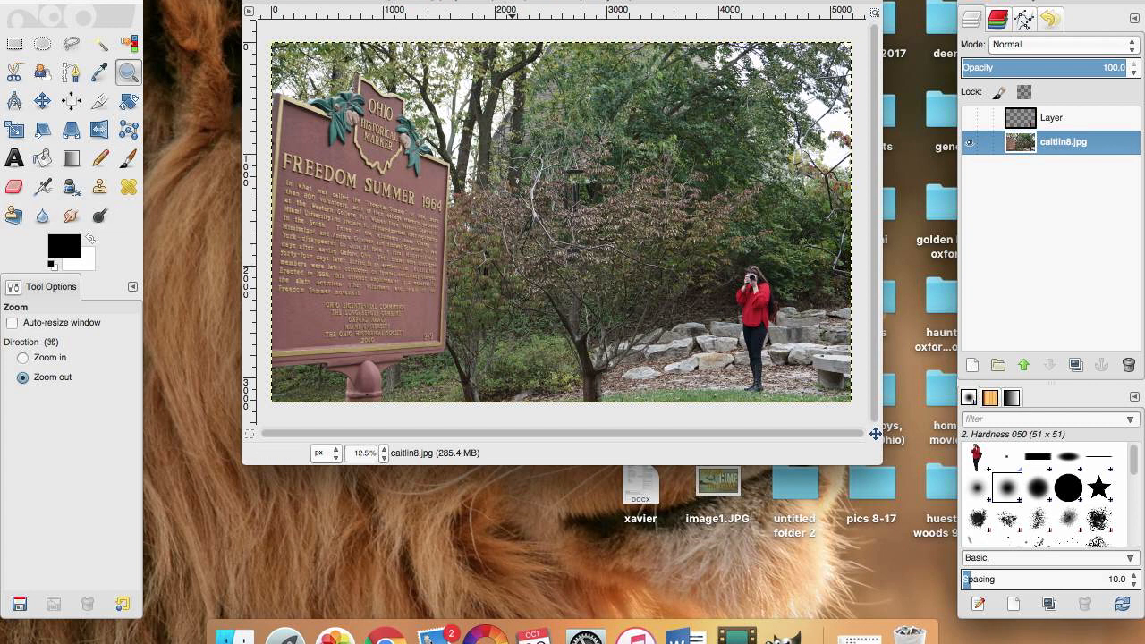
# - Desaturate the background photo layer, choosing the shade of gray based on Average
pyautogui.click(385, 0)
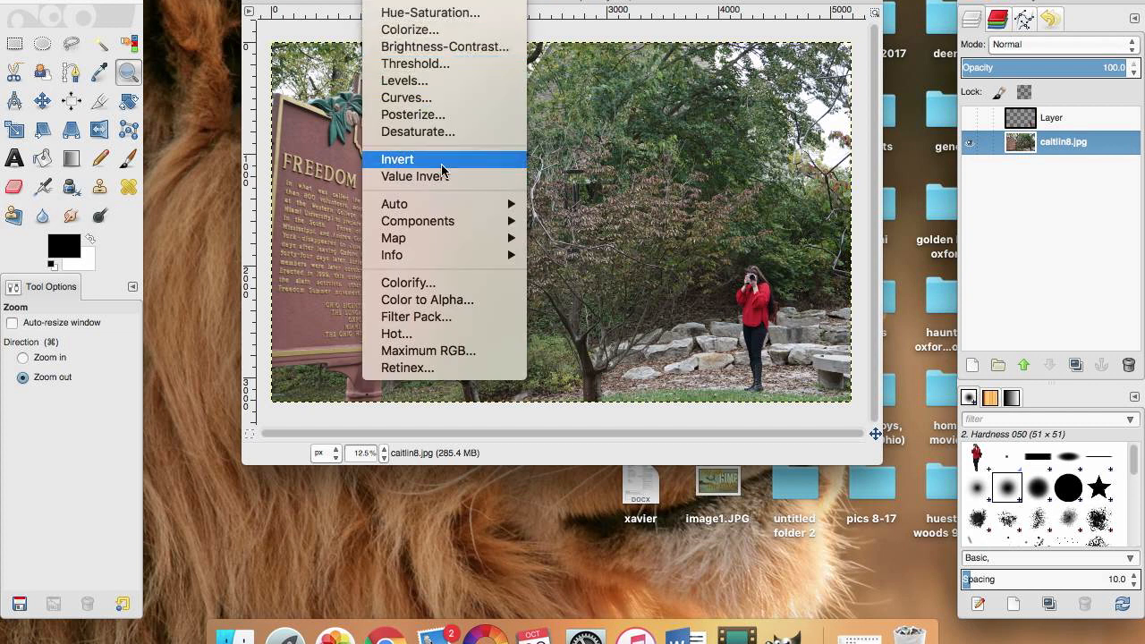
pyautogui.moveTo(429, 263)
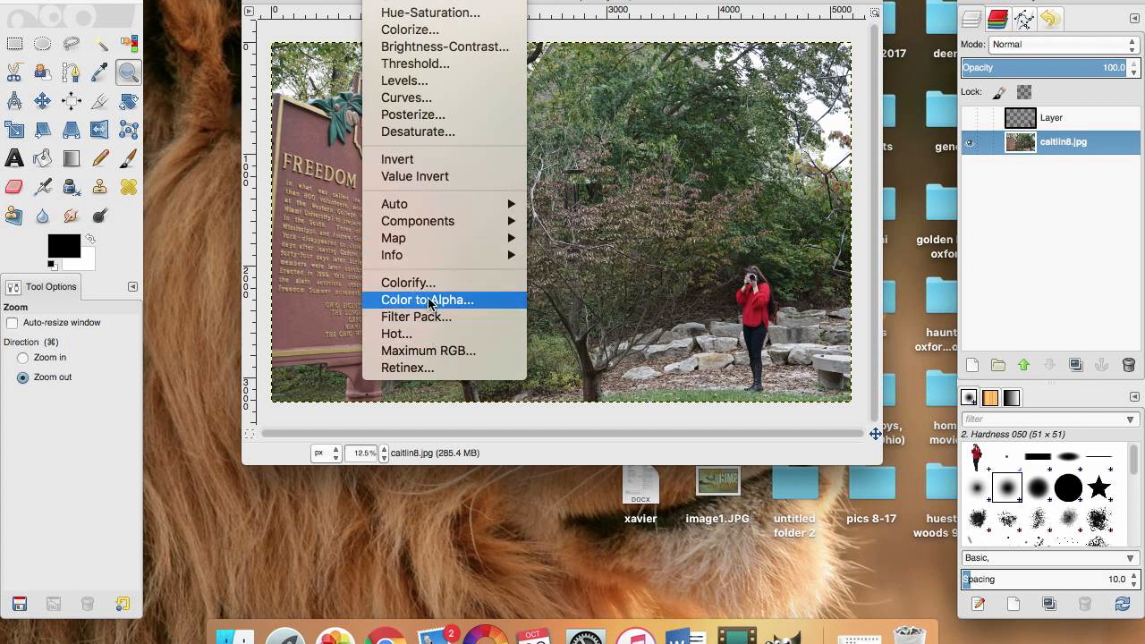
pyautogui.moveTo(427, 238)
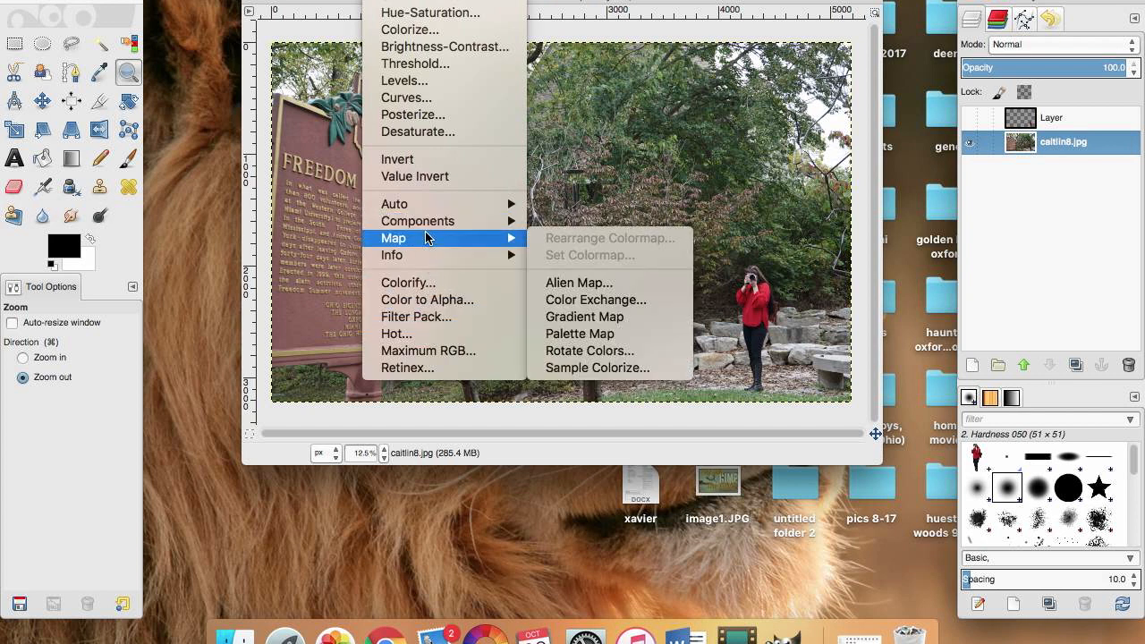
pyautogui.moveTo(424, 211)
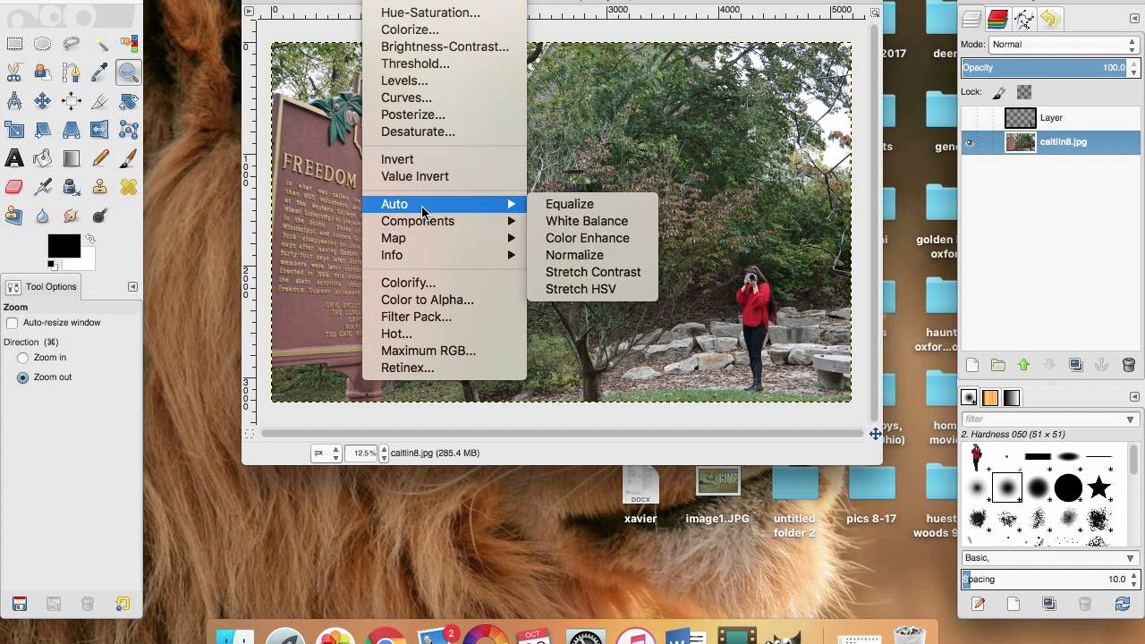
pyautogui.click(428, 133)
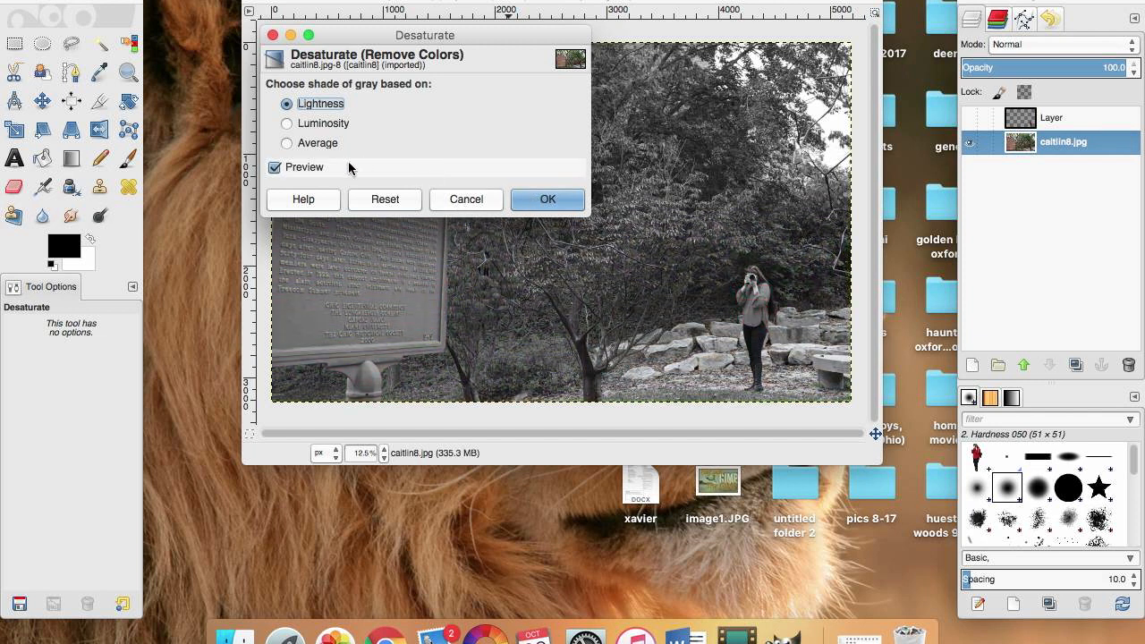
pyautogui.click(288, 126)
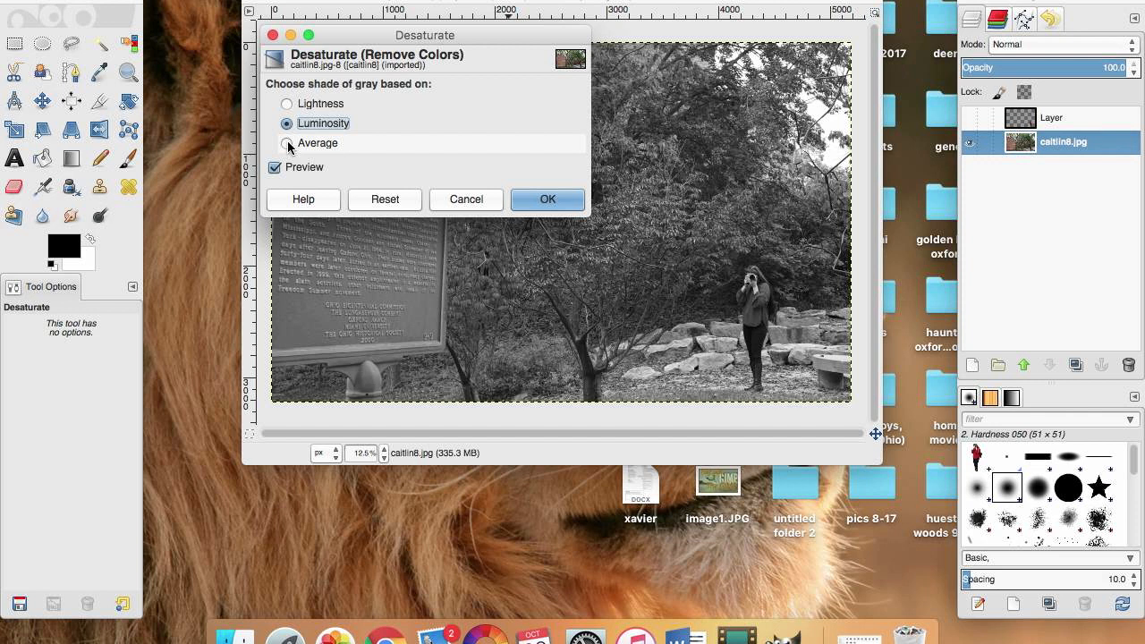
pyautogui.click(288, 144)
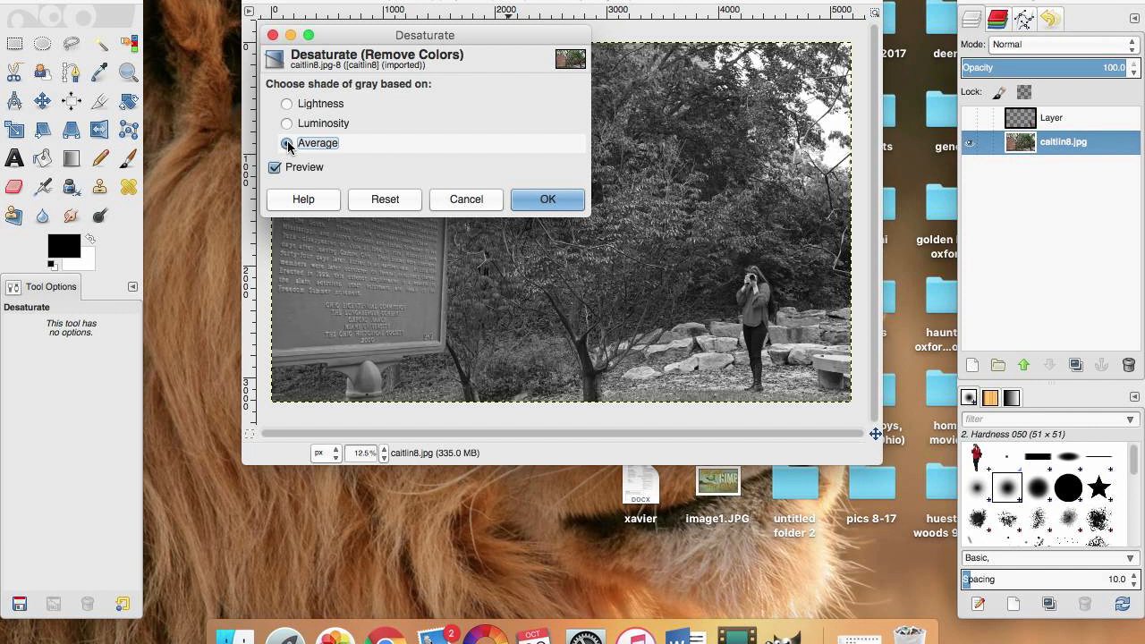
pyautogui.click(548, 200)
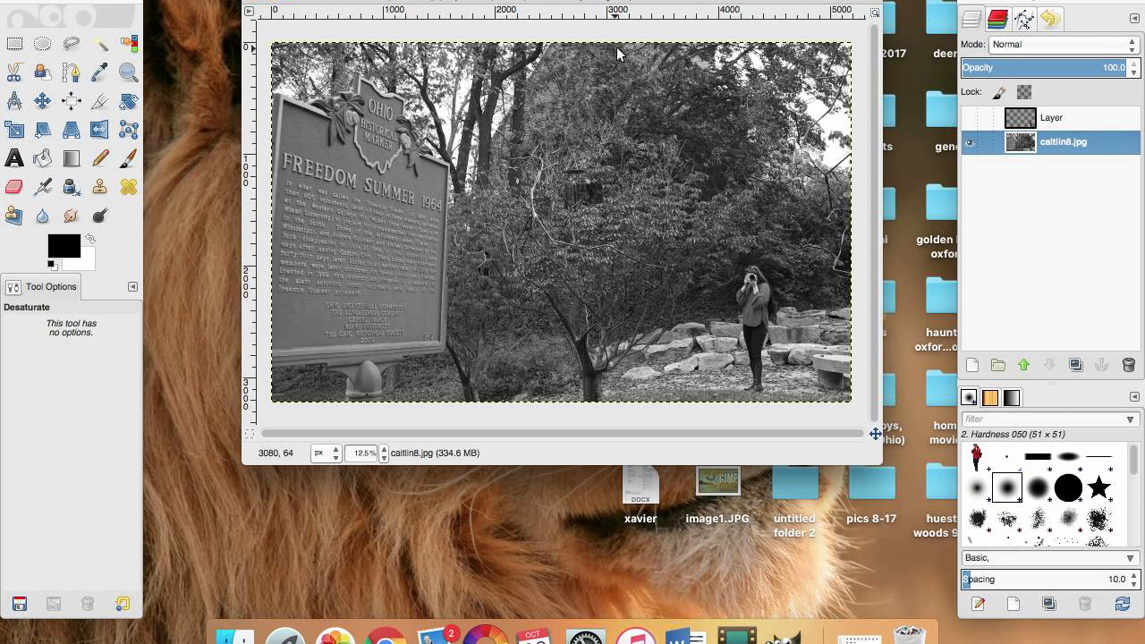
# - Reposition the image window and show the woman's color layer over the gray photo
pyautogui.moveTo(625, 5); pyautogui.dragTo(561, 26)
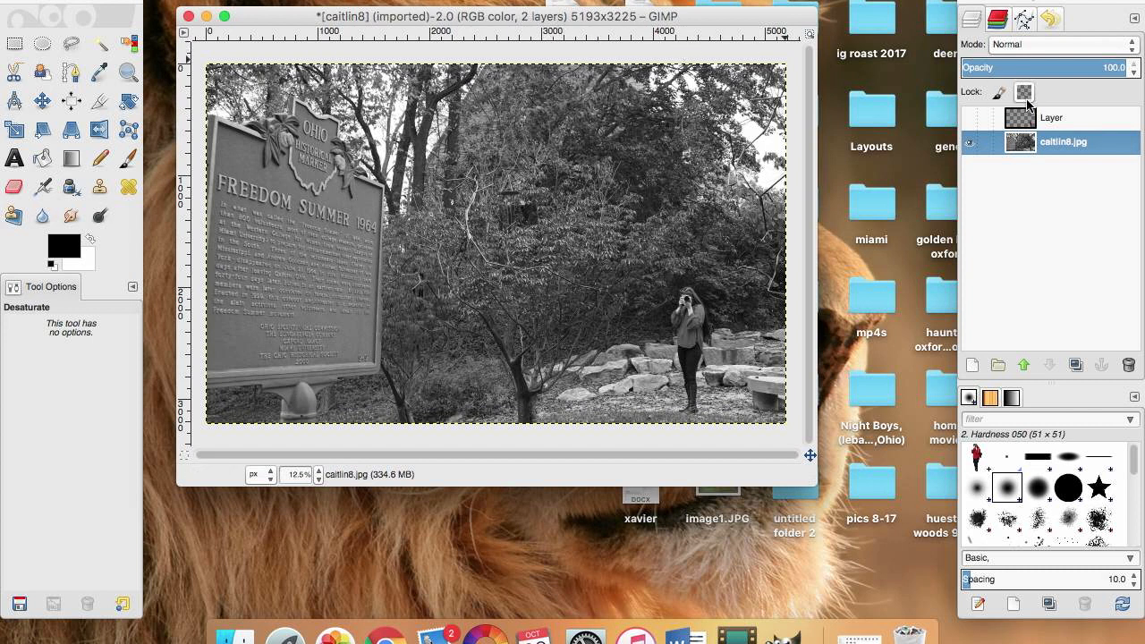
pyautogui.click(971, 121)
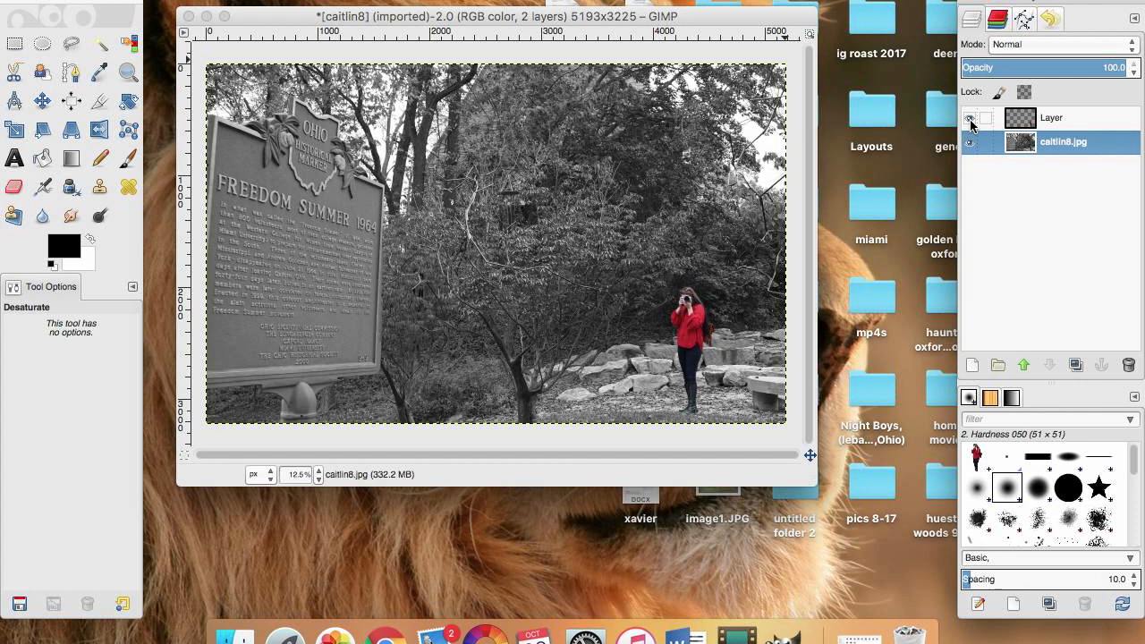
pyautogui.click(970, 121)
# - Flatten the image into a single layer, and undo the flattening
pyautogui.click(284, 1)
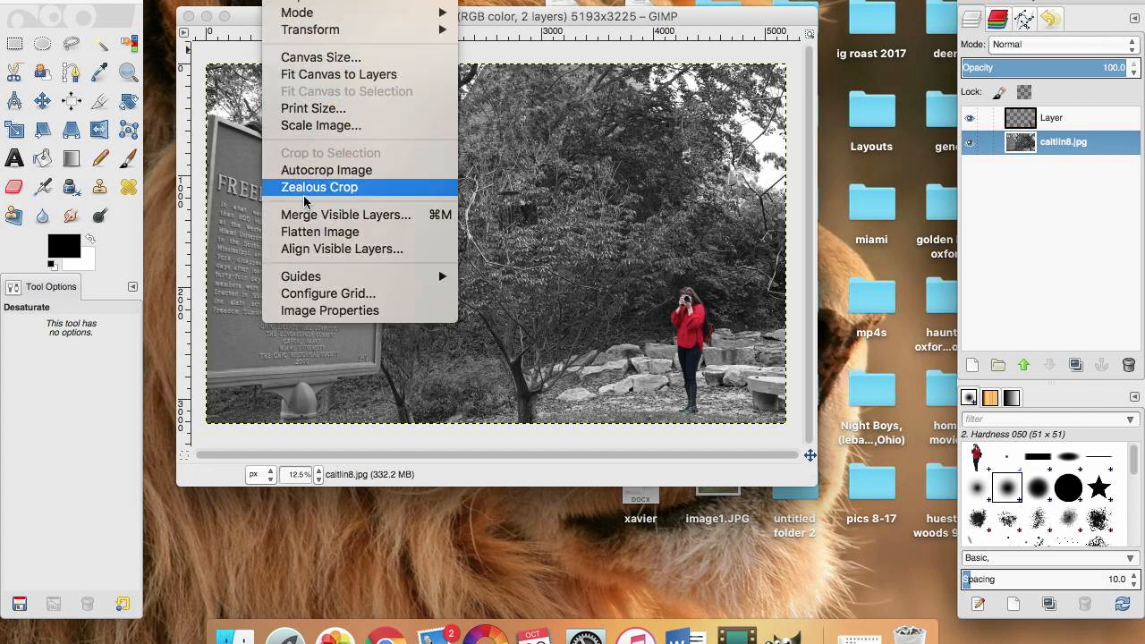
pyautogui.click(306, 234)
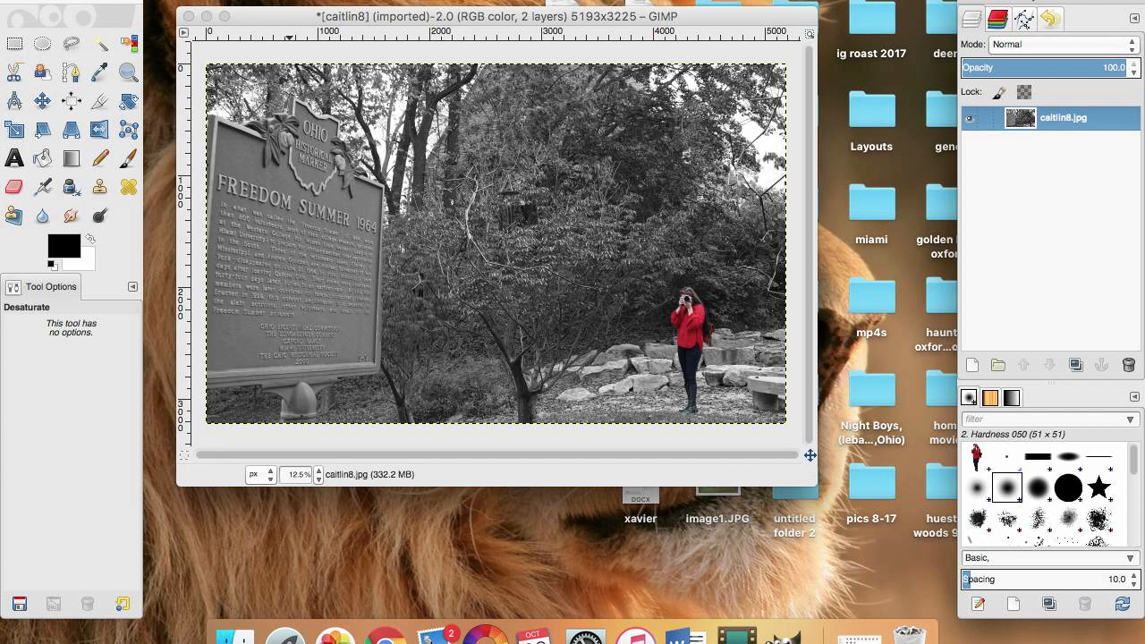
pyautogui.hotkey('ctrl', 'z')
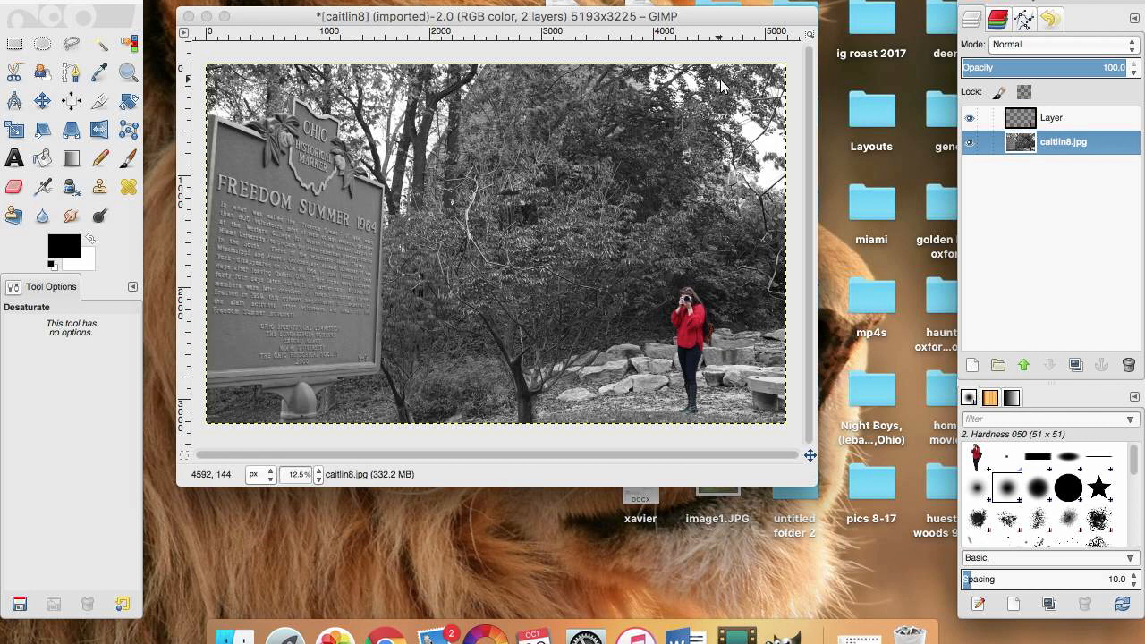
# - Try the Photocopy filter on the background photo with mask radius 3.00, sharpness 1.000, percent black 0.830 and a reduced percent white
pyautogui.click(489, 6)
pyautogui.moveTo(521, 110)
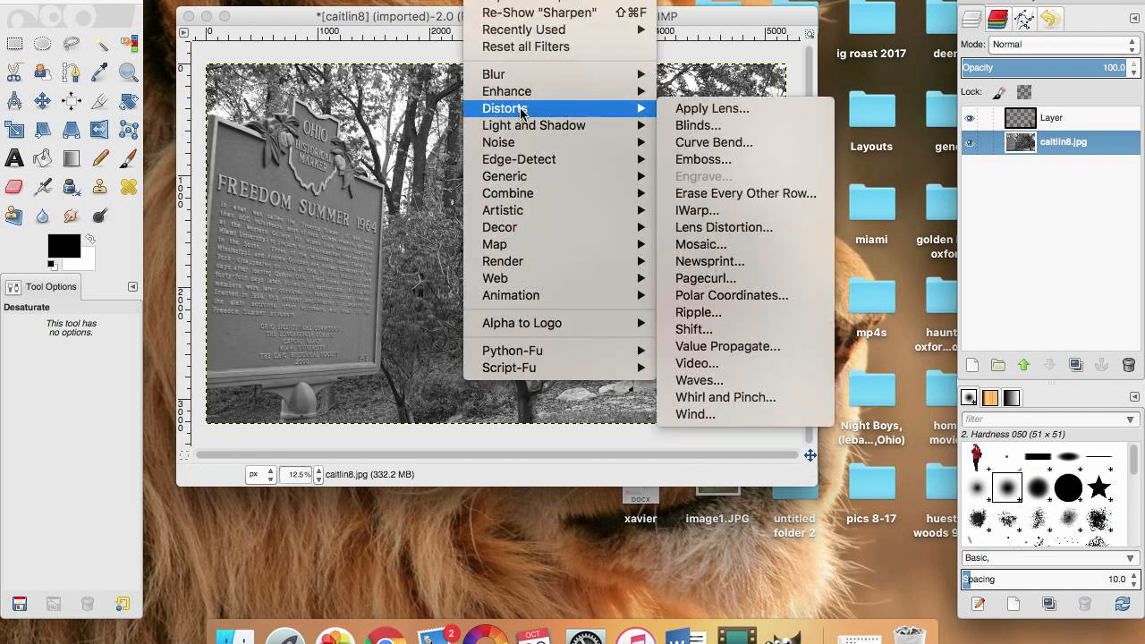
pyautogui.moveTo(544, 213)
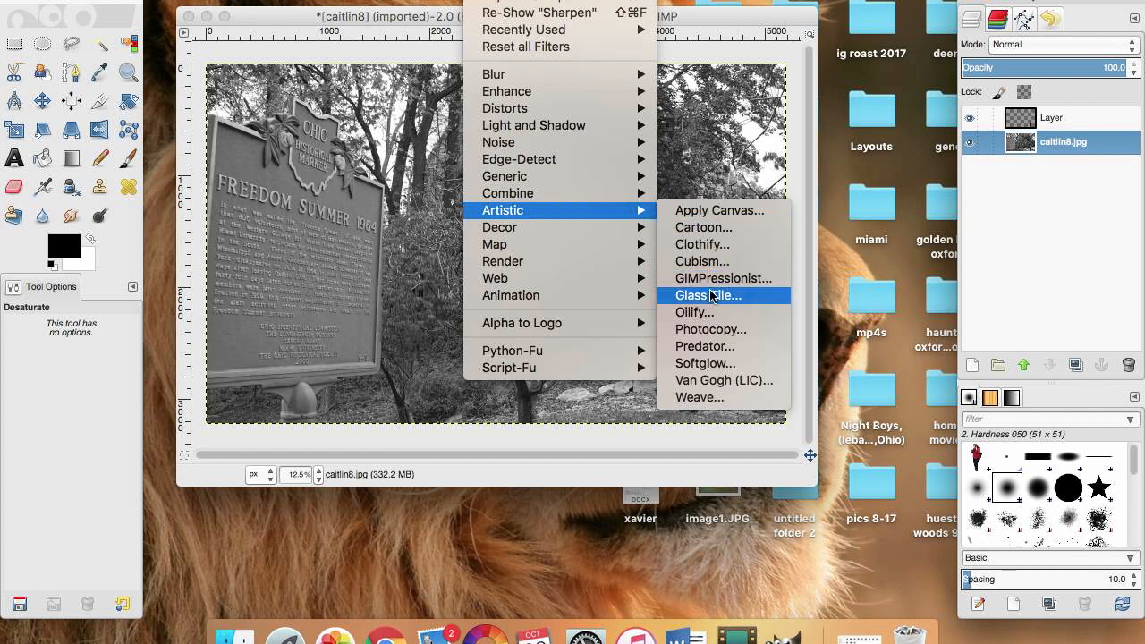
pyautogui.click(730, 331)
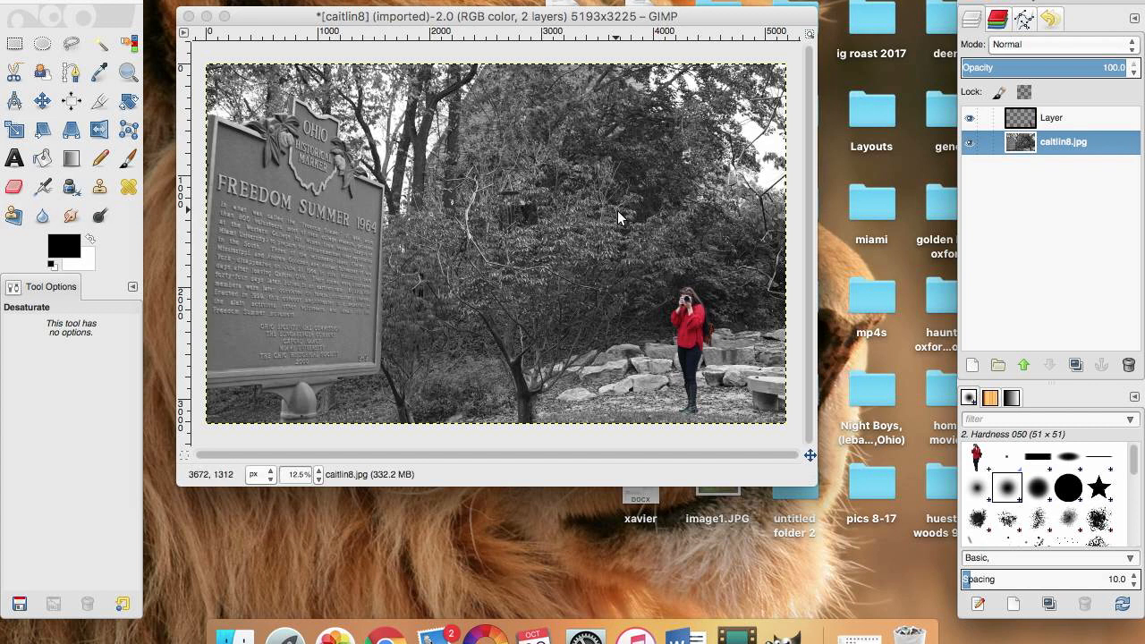
pyautogui.press('Tab')
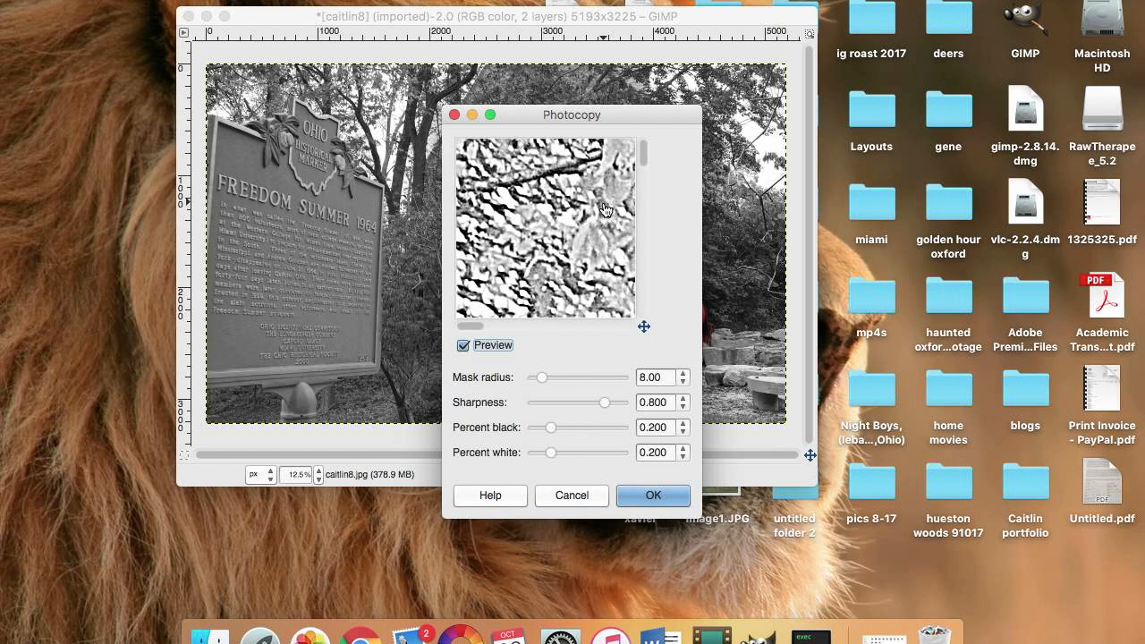
pyautogui.click(606, 410)
pyautogui.moveTo(589, 408); pyautogui.dragTo(615, 408)
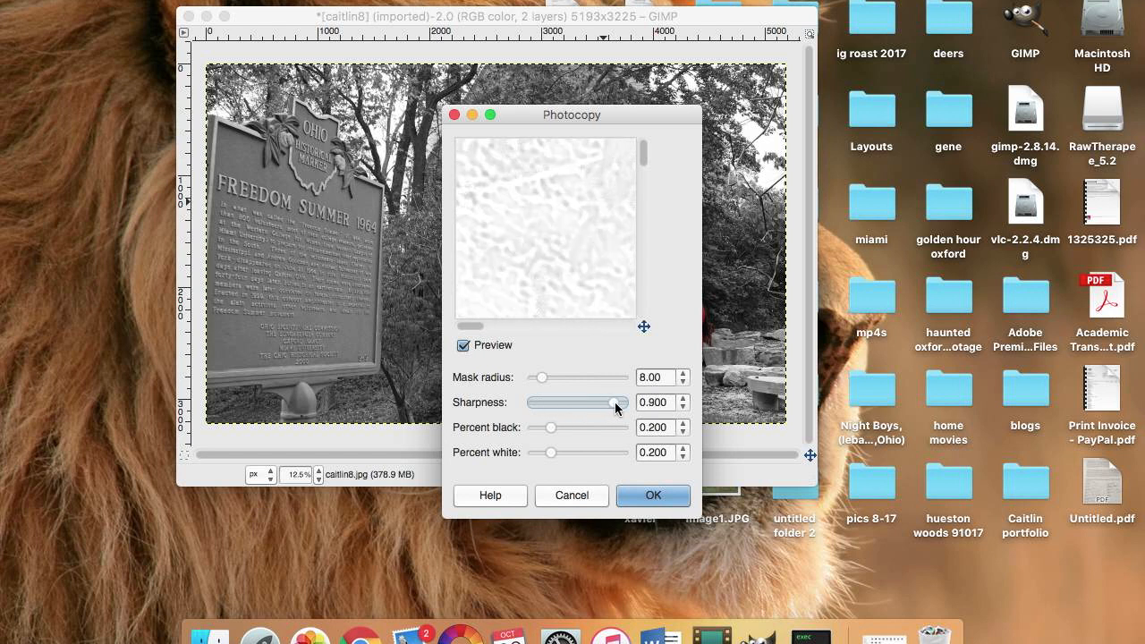
pyautogui.moveTo(539, 377); pyautogui.dragTo(530, 380)
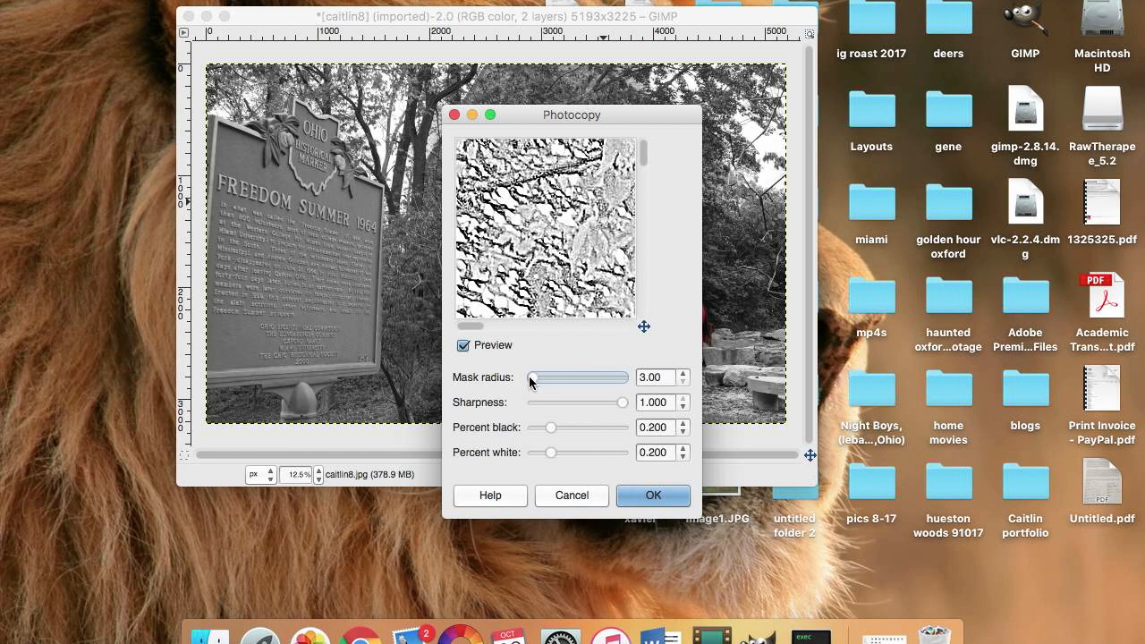
pyautogui.moveTo(548, 430); pyautogui.dragTo(613, 434)
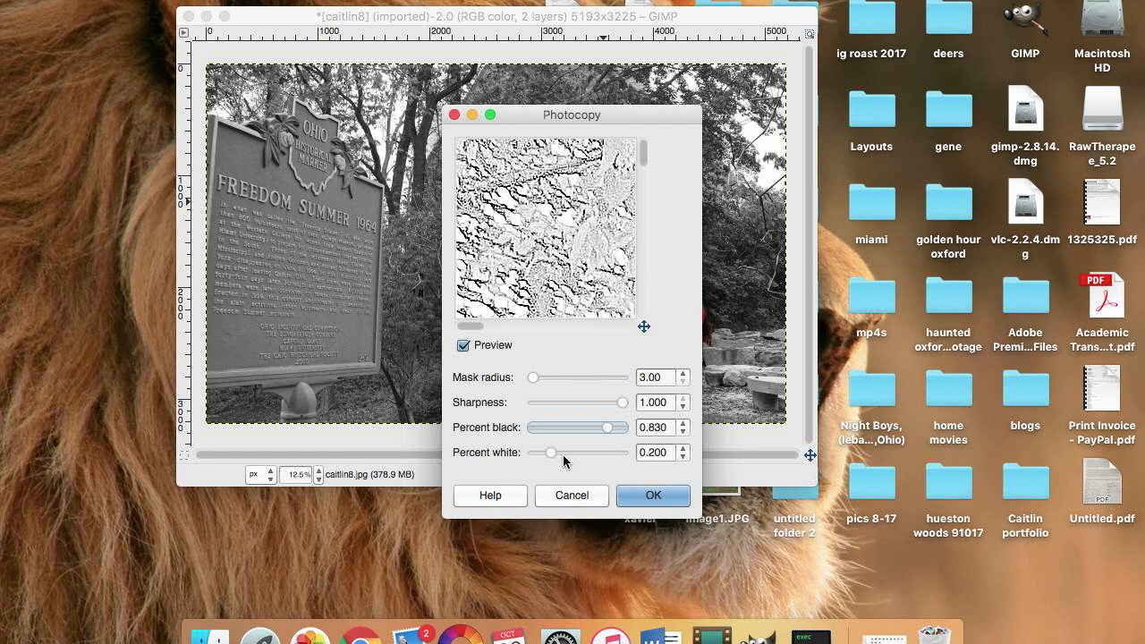
pyautogui.moveTo(555, 455); pyautogui.dragTo(518, 455)
pyautogui.click(639, 498)
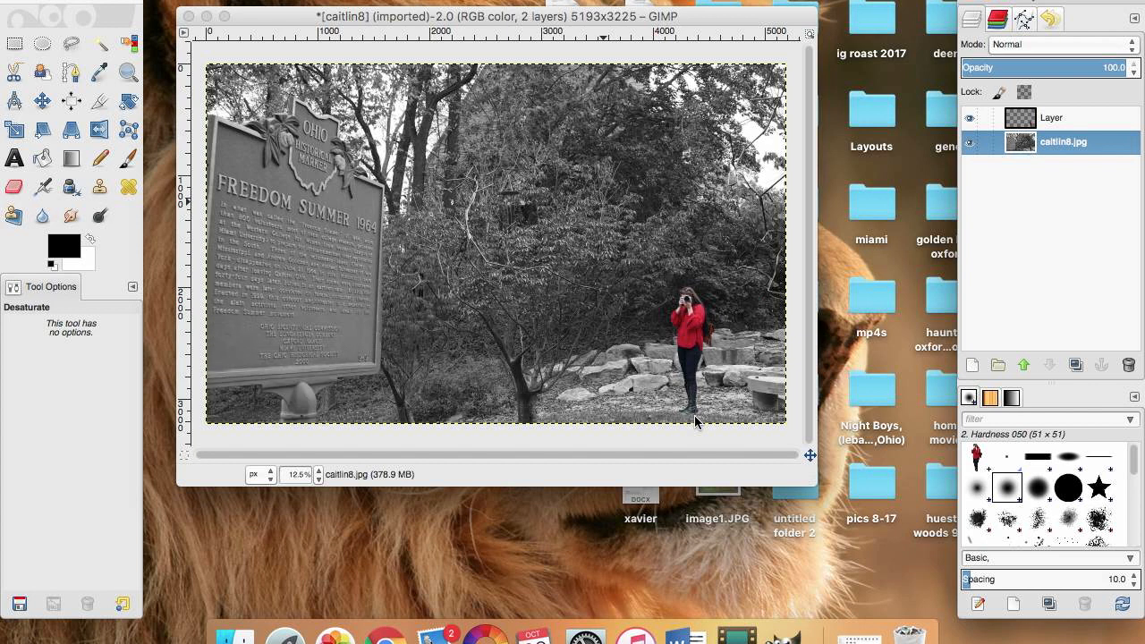
# - Add a new transparent layer between the woman and the photo and bucket-fill it with the black foreground color
pyautogui.click(970, 365)
pyautogui.click(193, 246)
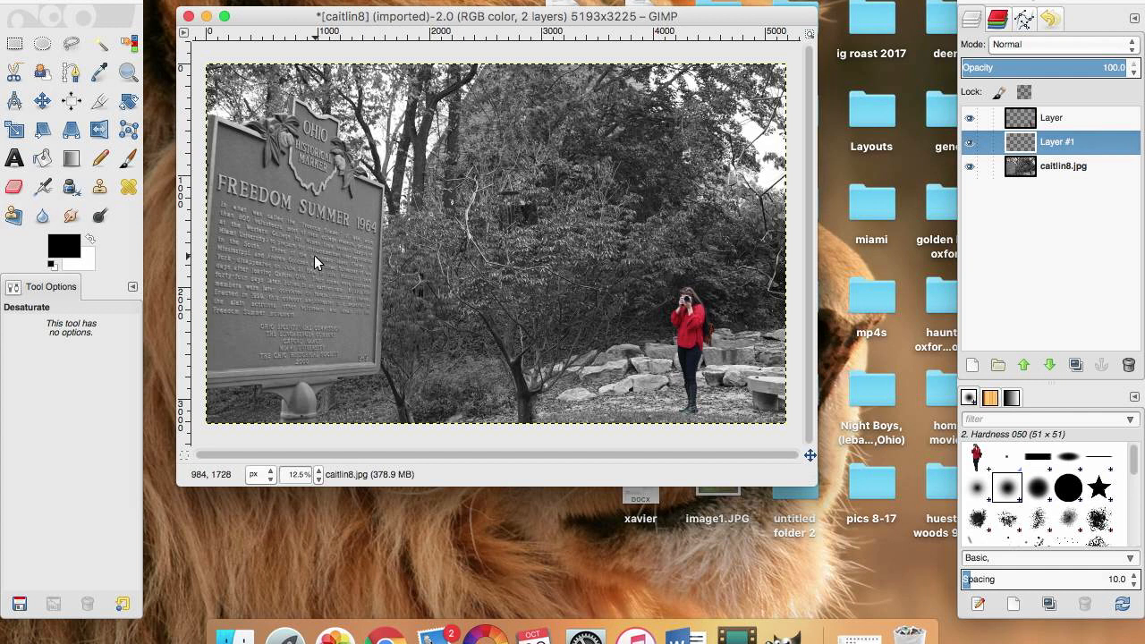
pyautogui.click(42, 47)
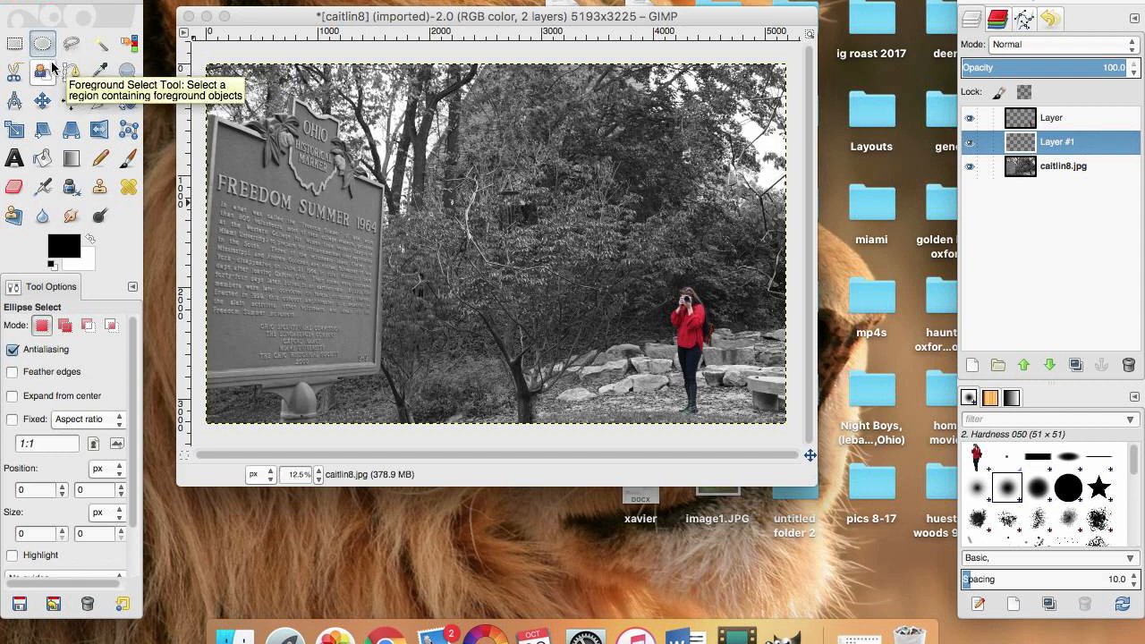
pyautogui.click(42, 159)
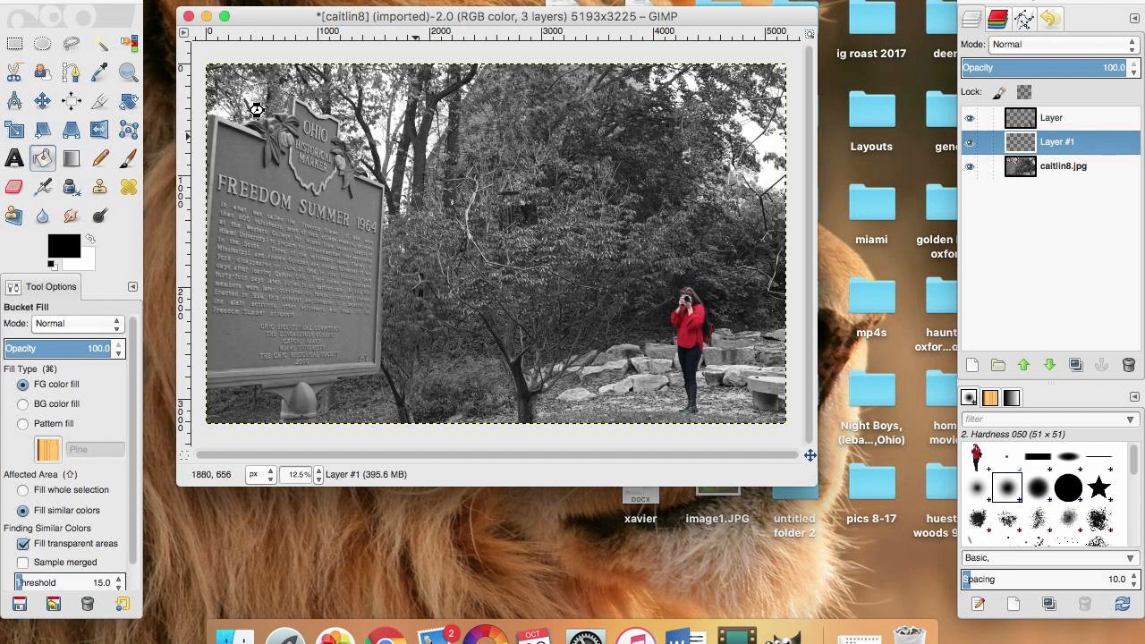
pyautogui.click(251, 106)
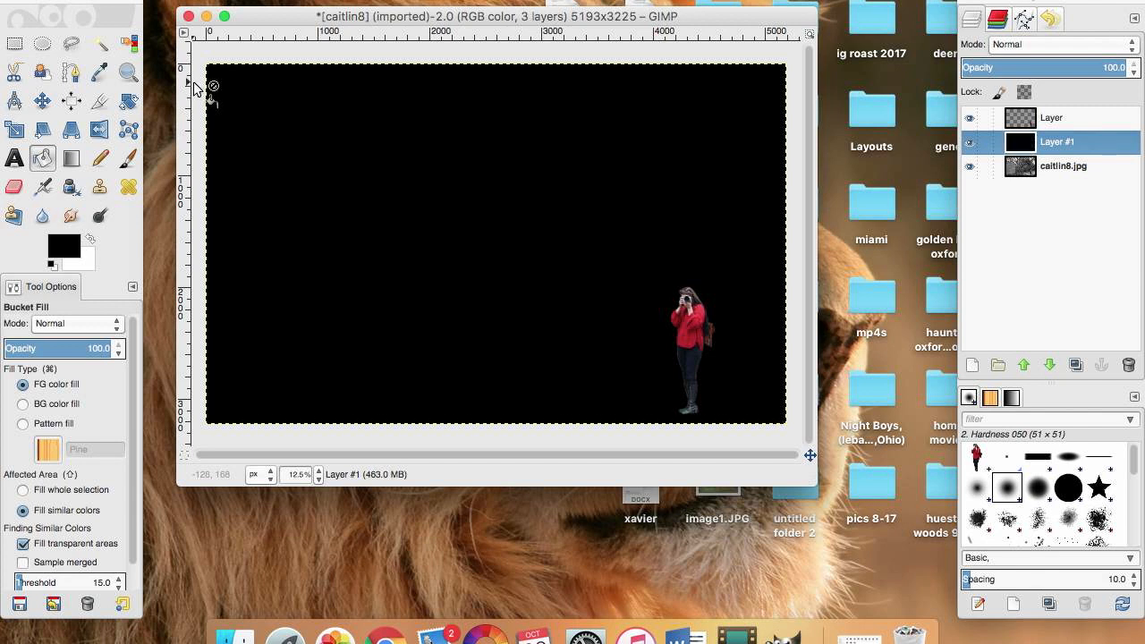
# - Lower the opacity of the black layer to 40
pyautogui.moveTo(1135, 78); pyautogui.dragTo(1133, 79)
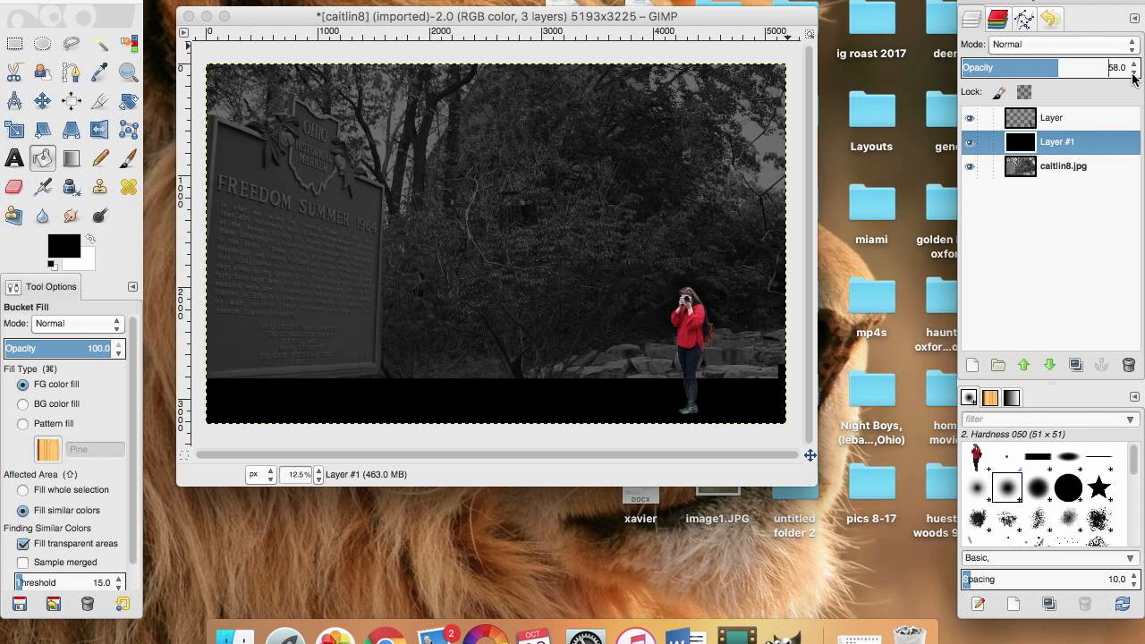
pyautogui.click(1133, 73)
pyautogui.moveTo(1133, 73); pyautogui.dragTo(1133, 73)
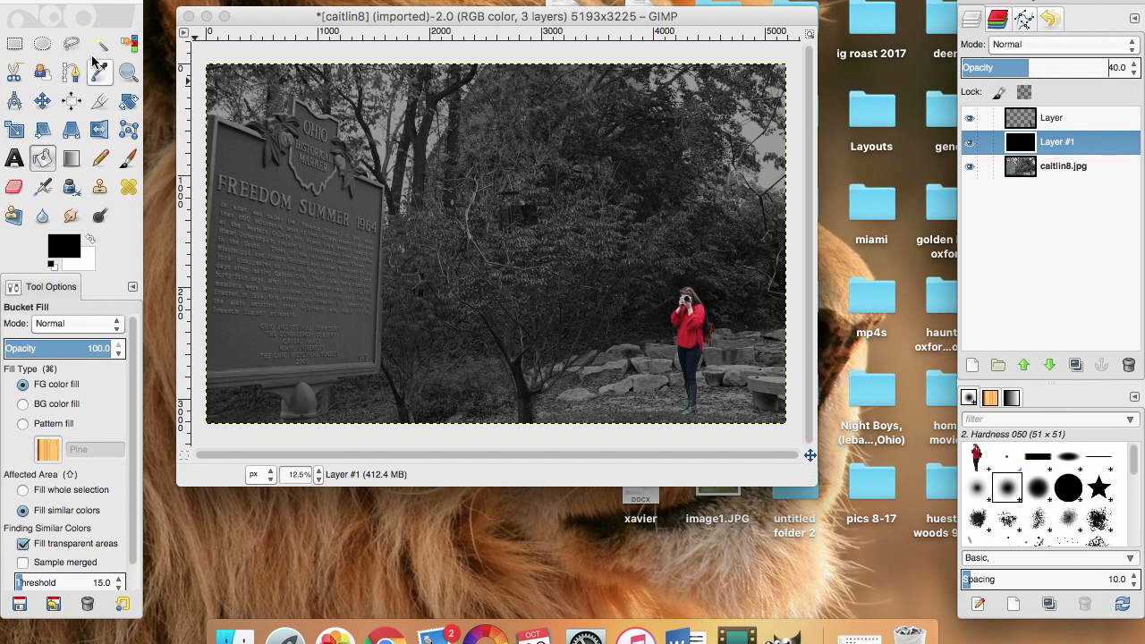
# - Set up the Ellipse Select tool with feathered edges and a feather radius of 65
pyautogui.click(42, 42)
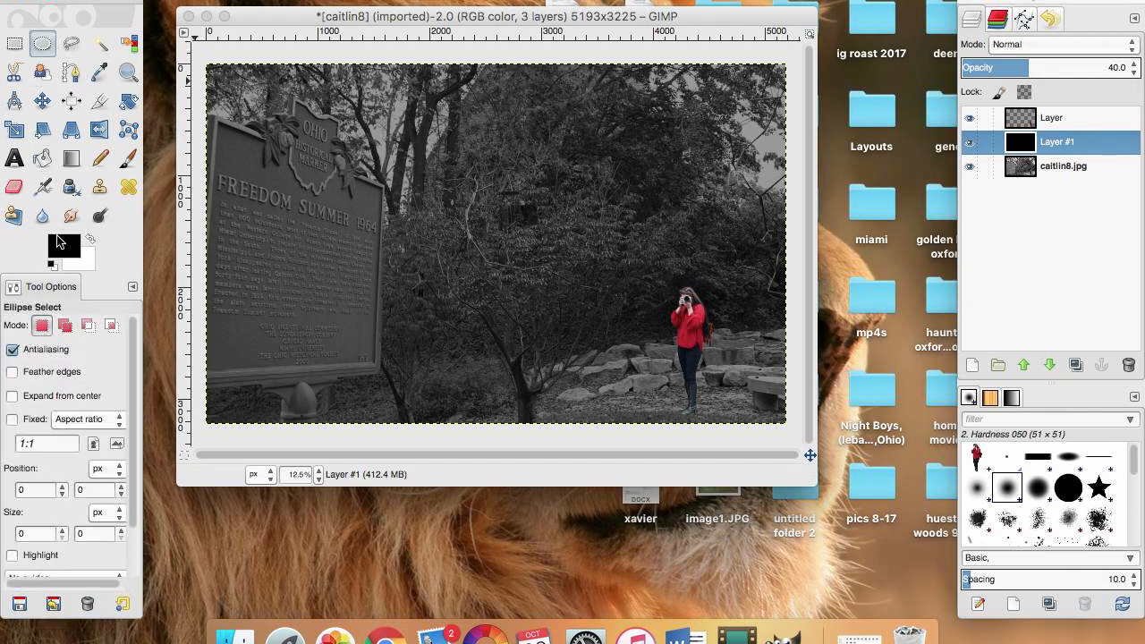
pyautogui.click(11, 373)
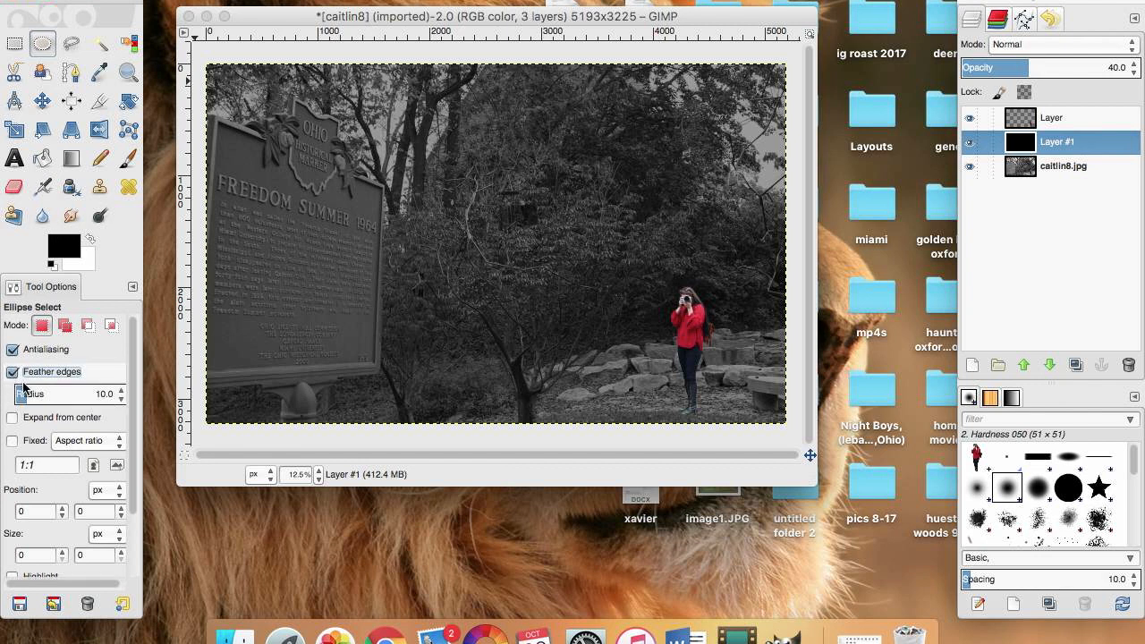
pyautogui.click(122, 393)
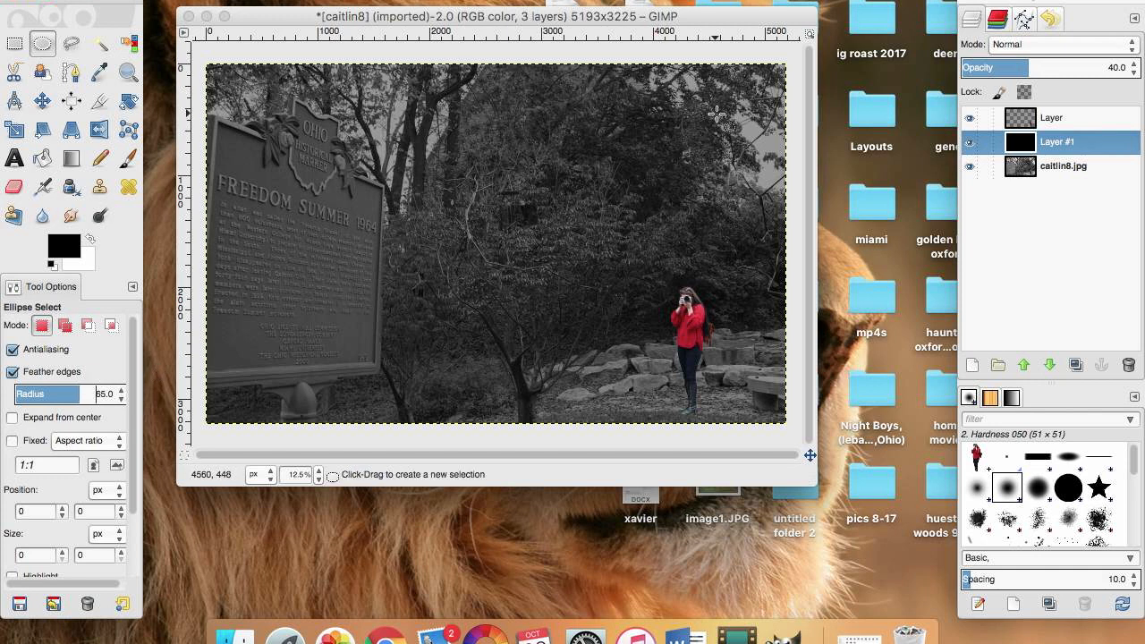
# - Select an ellipse about 4784 × 2800 px over the middle of the photo, from the marker past the woman
pyautogui.moveTo(716, 115); pyautogui.dragTo(262, 382)
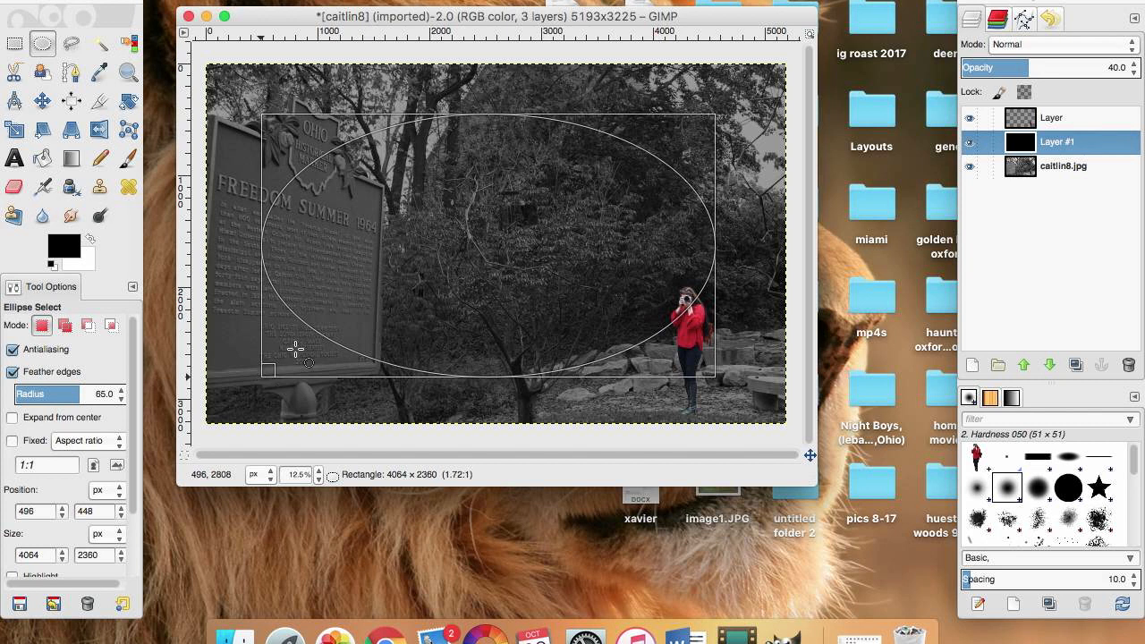
pyautogui.click(275, 368)
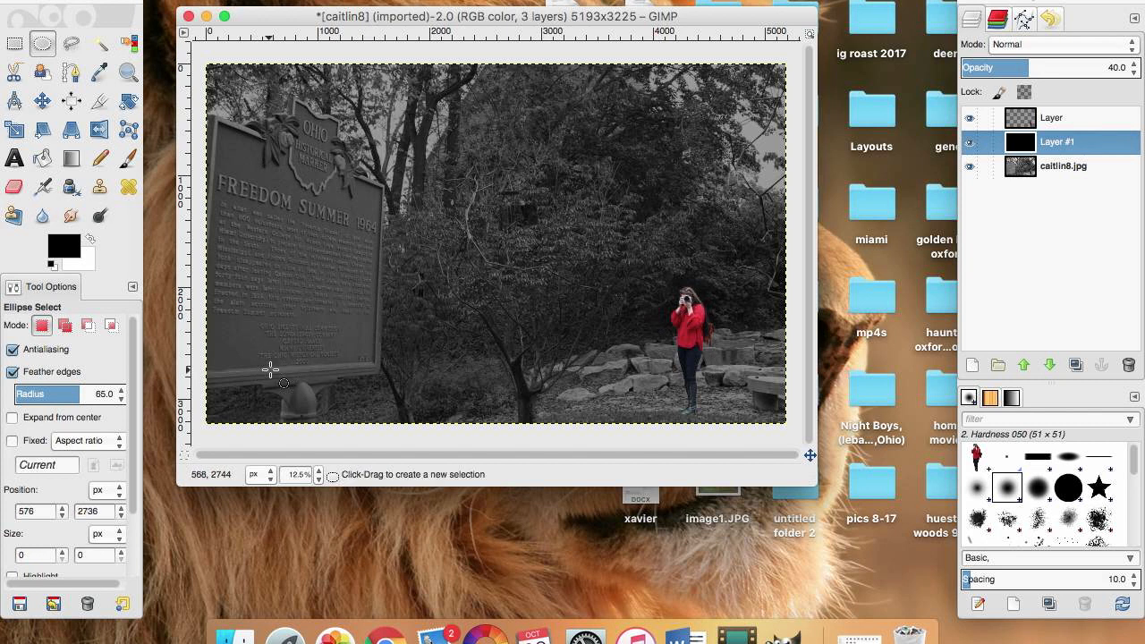
pyautogui.moveTo(695, 105); pyautogui.dragTo(234, 397)
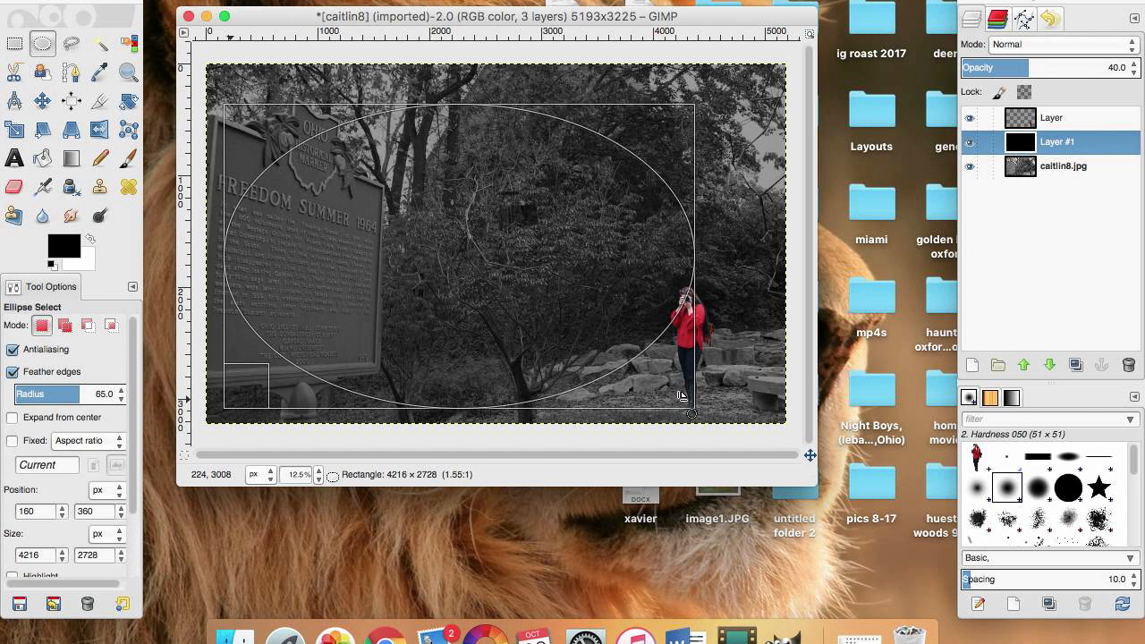
pyautogui.moveTo(683, 397); pyautogui.dragTo(739, 405)
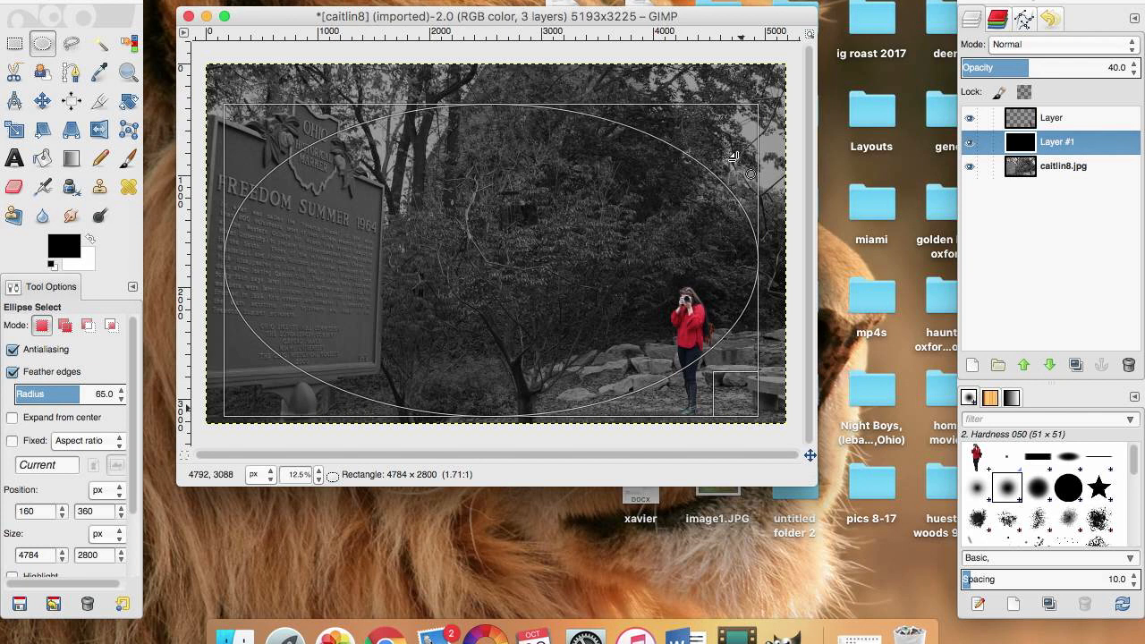
pyautogui.press('Return')
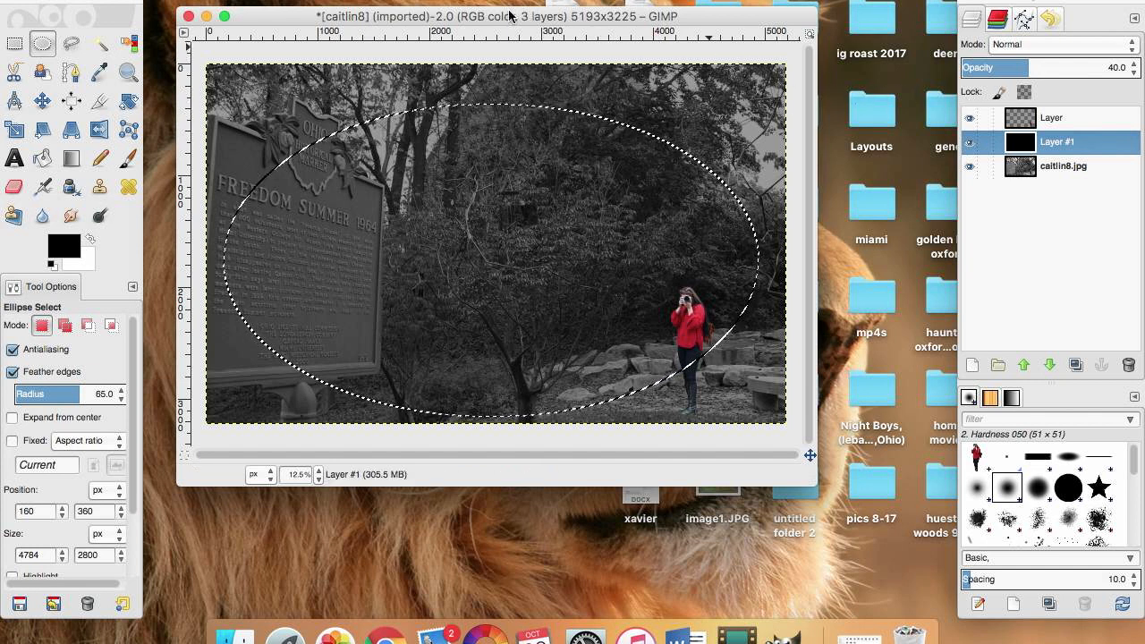
# - Cut the ellipse out of the black layer, and undo both the cut and the selection
pyautogui.click(156, 74)
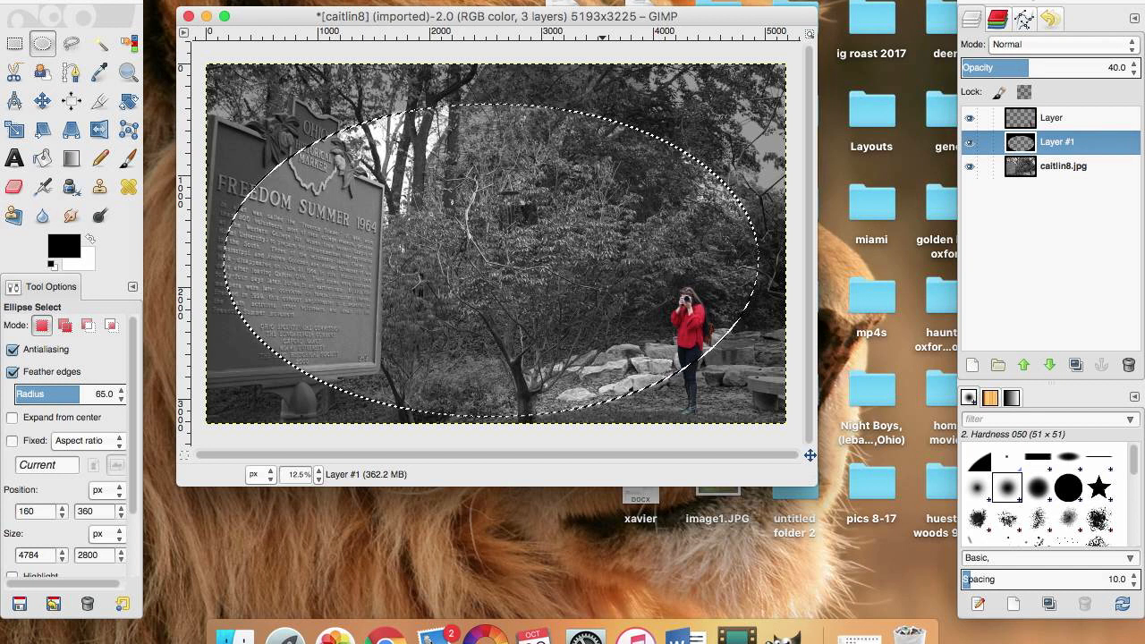
pyautogui.press('super')
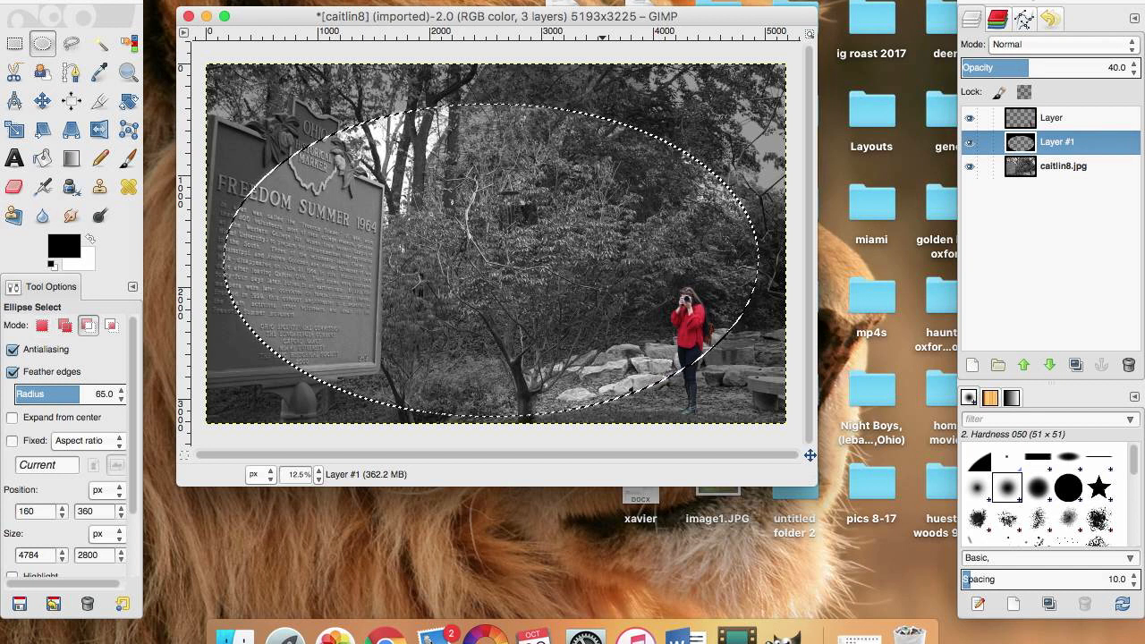
pyautogui.press('super+z')
pyautogui.press('super+z')
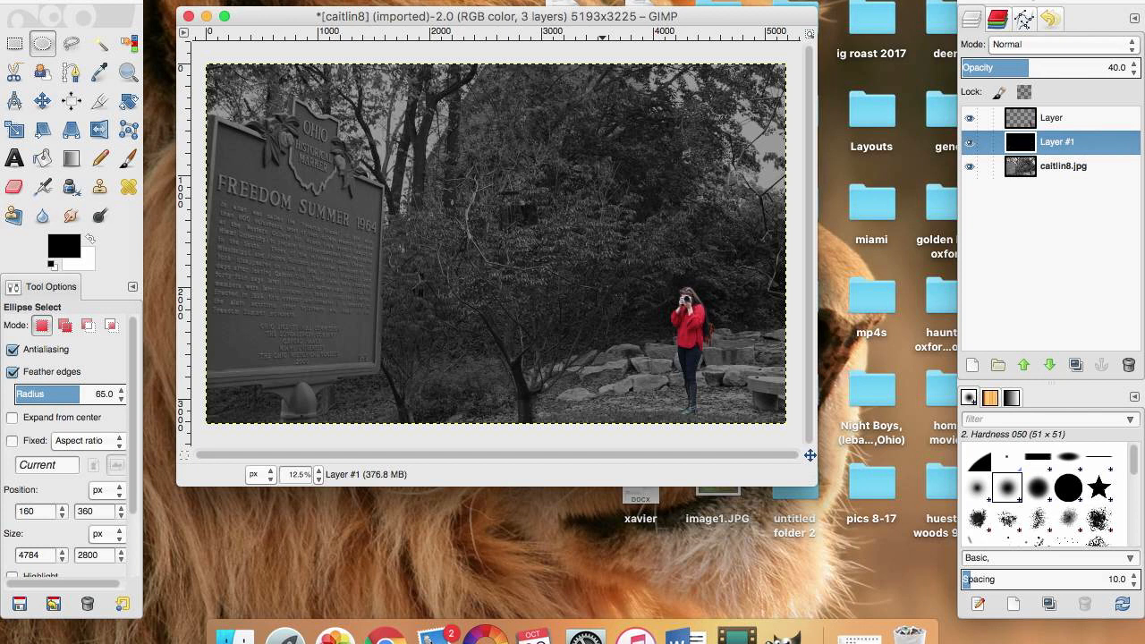
# - Raise the feather radius to about 90 and select a larger ellipse of about 5048 × 3128 px across the photo
pyautogui.click(123, 391)
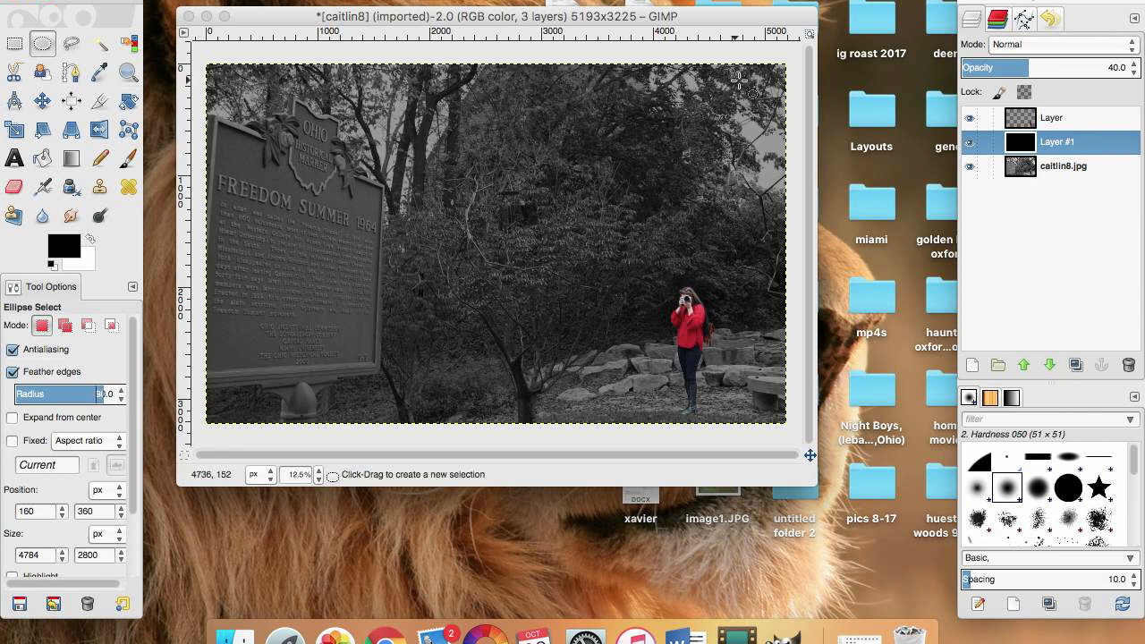
pyautogui.moveTo(781, 79); pyautogui.dragTo(215, 431)
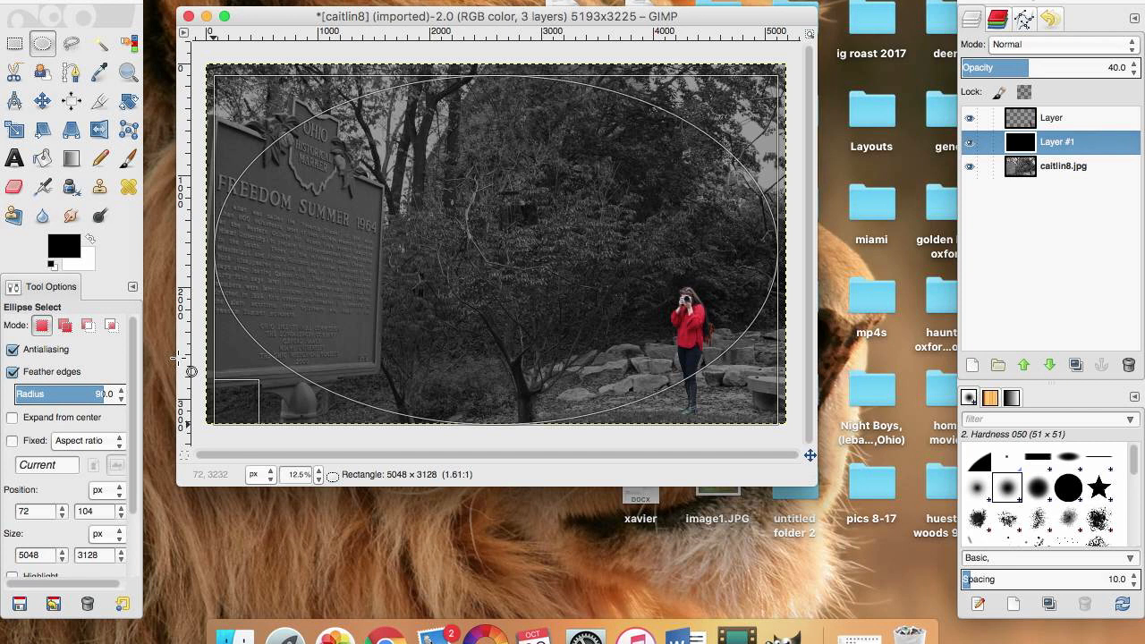
pyautogui.press('Return')
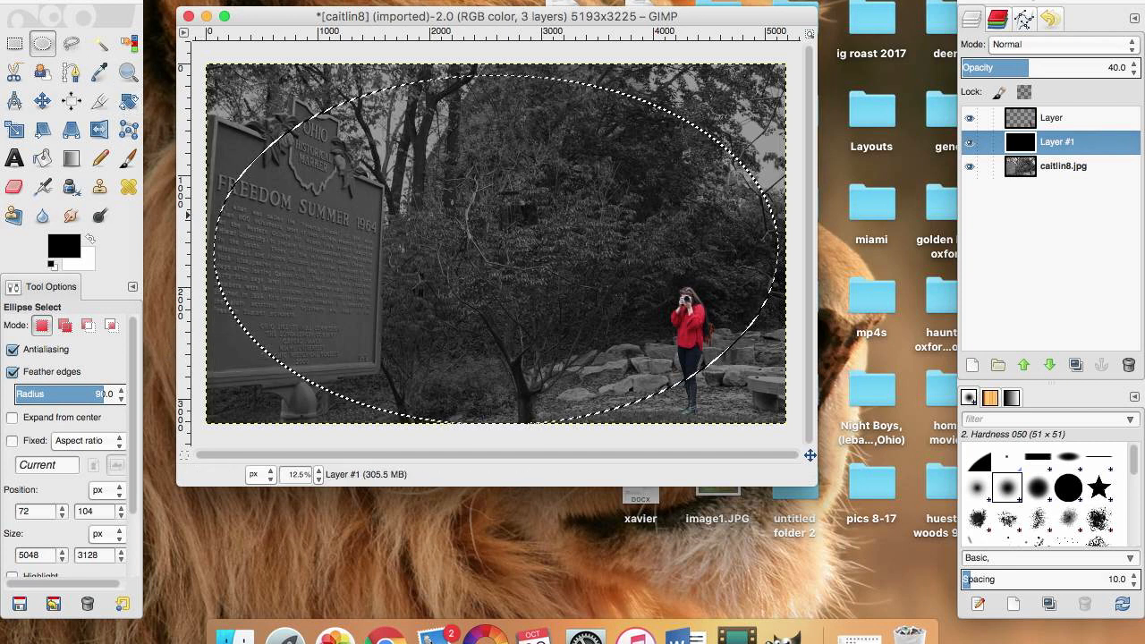
# - Cut the larger ellipse out of the black layer and remove the selection
pyautogui.click(147, 0)
pyautogui.click(155, 75)
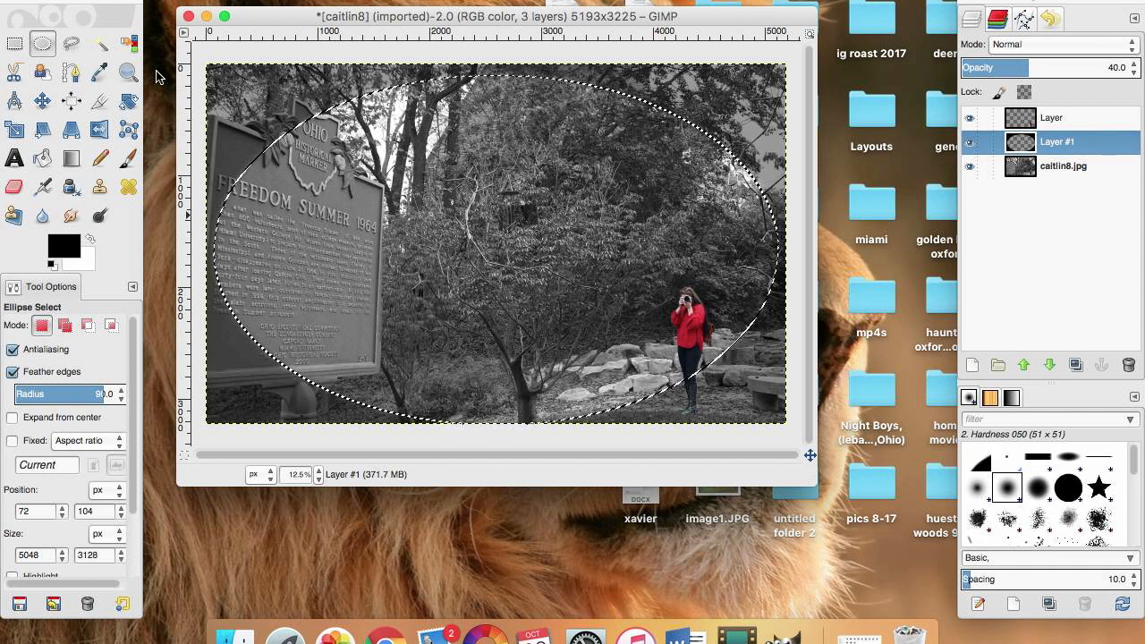
pyautogui.click(185, 1)
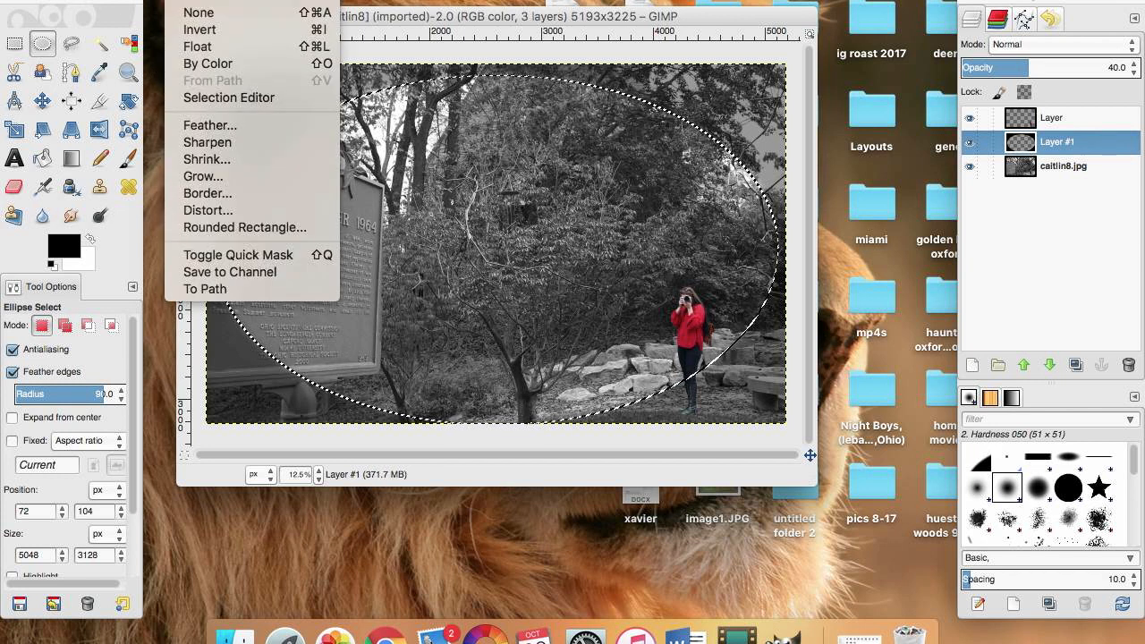
pyautogui.click(189, 10)
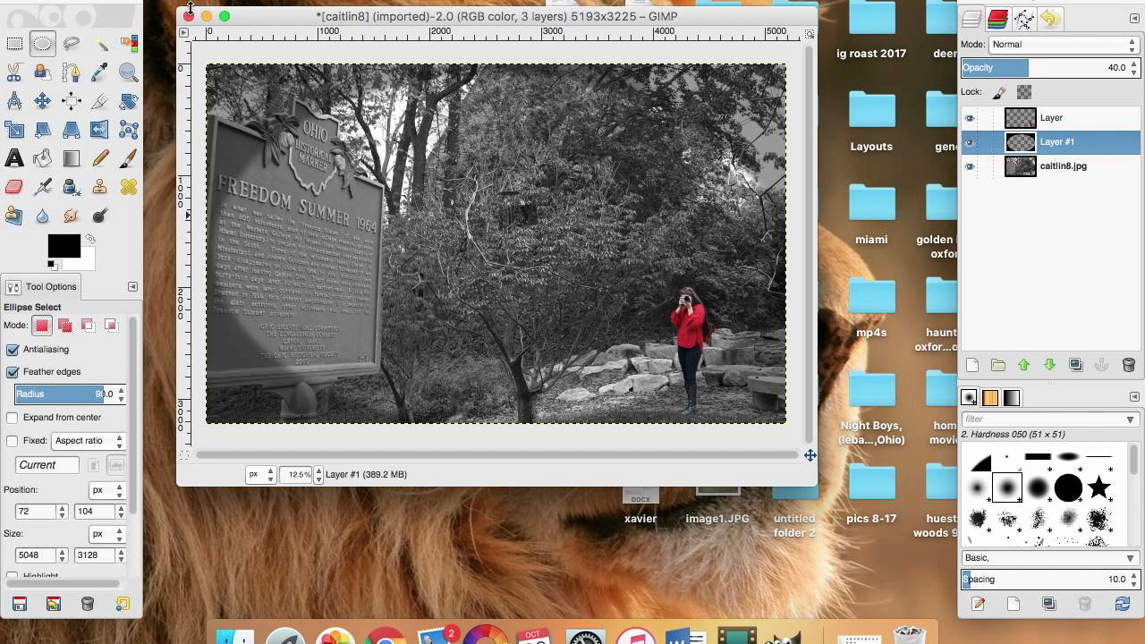
# - Undo the ellipse cut in the black layer, raise the feather radius to 100 and remove the selection
pyautogui.hotkey('ctrl', 'z')
pyautogui.press('ctrl')
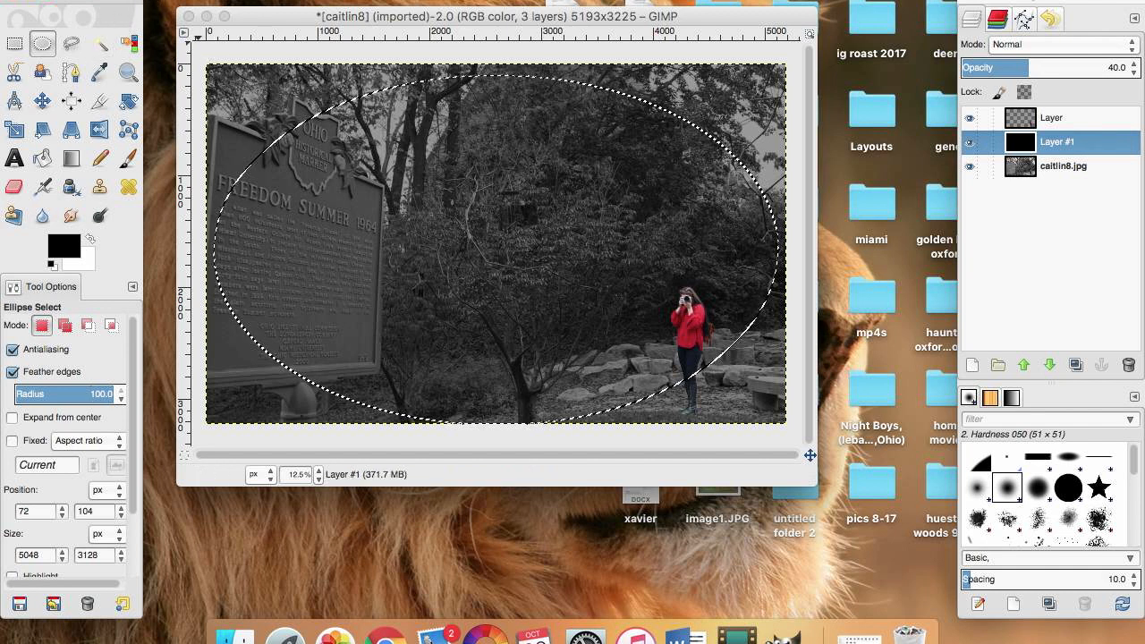
pyautogui.click(174, 0)
pyautogui.click(193, 12)
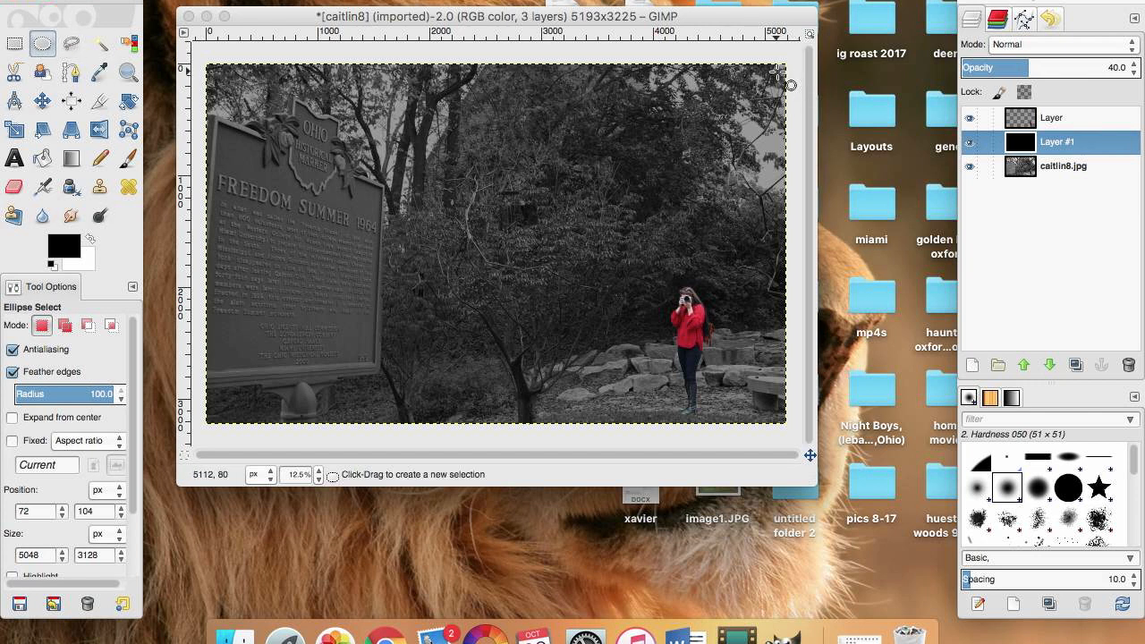
# - Cut a feathered ellipse of about 5096 × 3640 px out of the black layer and remove the selection
pyautogui.moveTo(777, 72); pyautogui.dragTo(544, 148)
pyautogui.moveTo(476, 167); pyautogui.dragTo(207, 483)
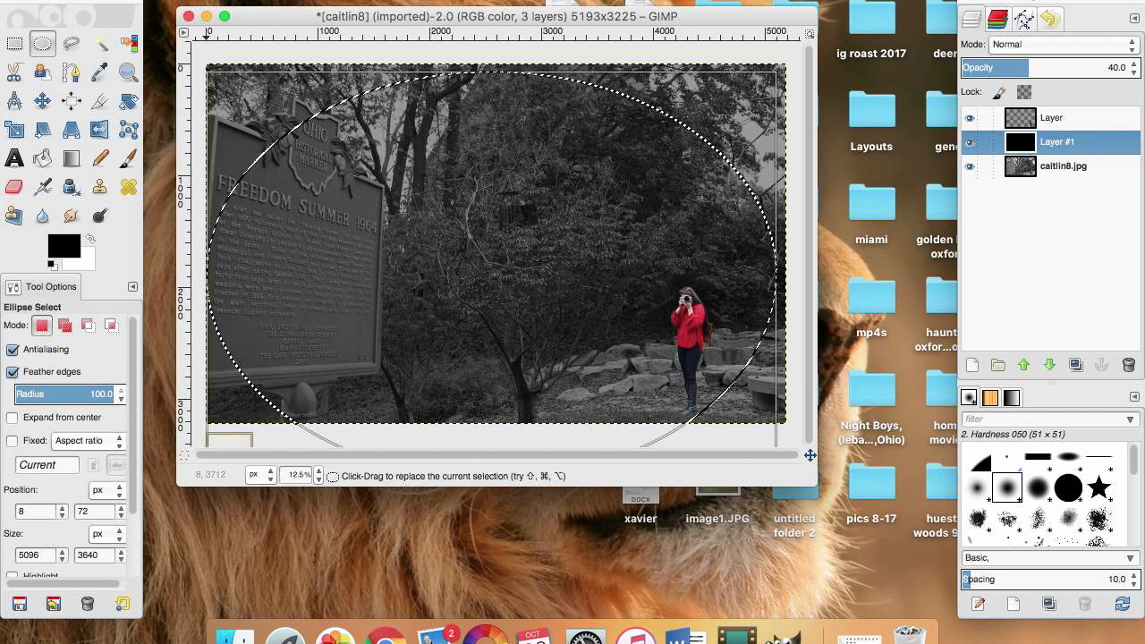
pyautogui.click(140, 0)
pyautogui.click(159, 75)
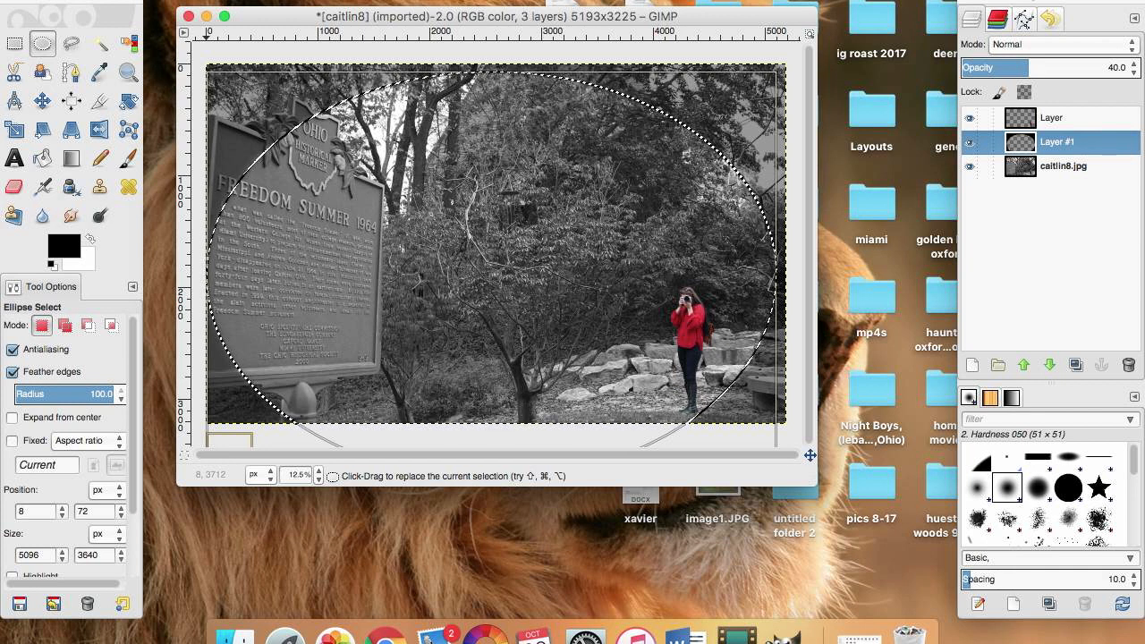
pyautogui.click(181, 1)
pyautogui.click(191, 16)
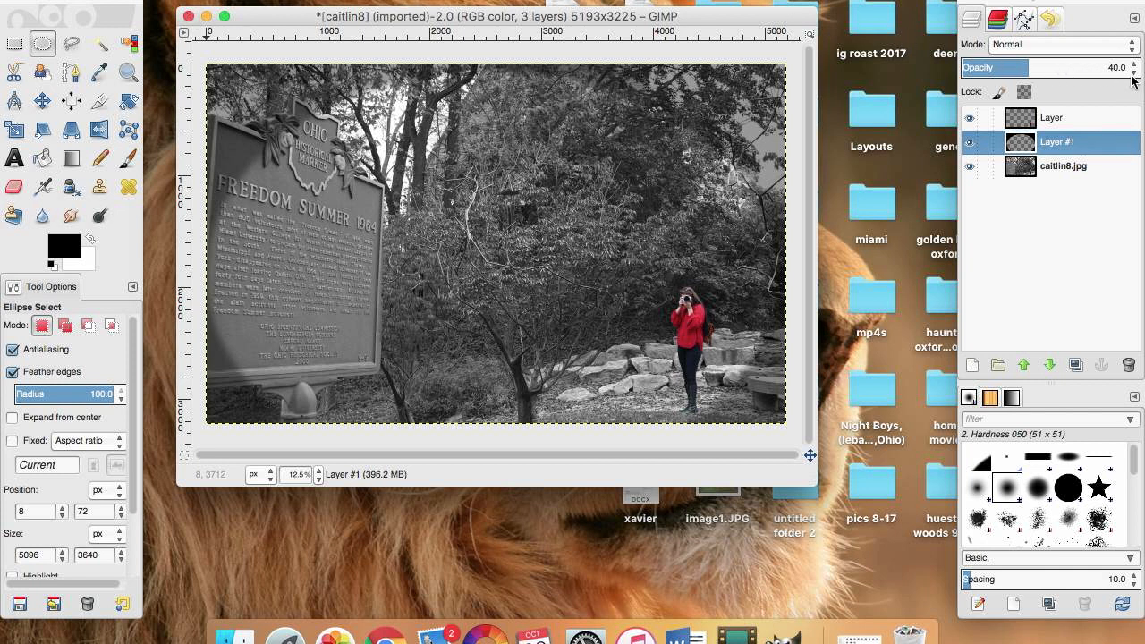
# - Lower the opacity of the black vignette layer to 12
pyautogui.moveTo(1139, 76); pyautogui.dragTo(1139, 77)
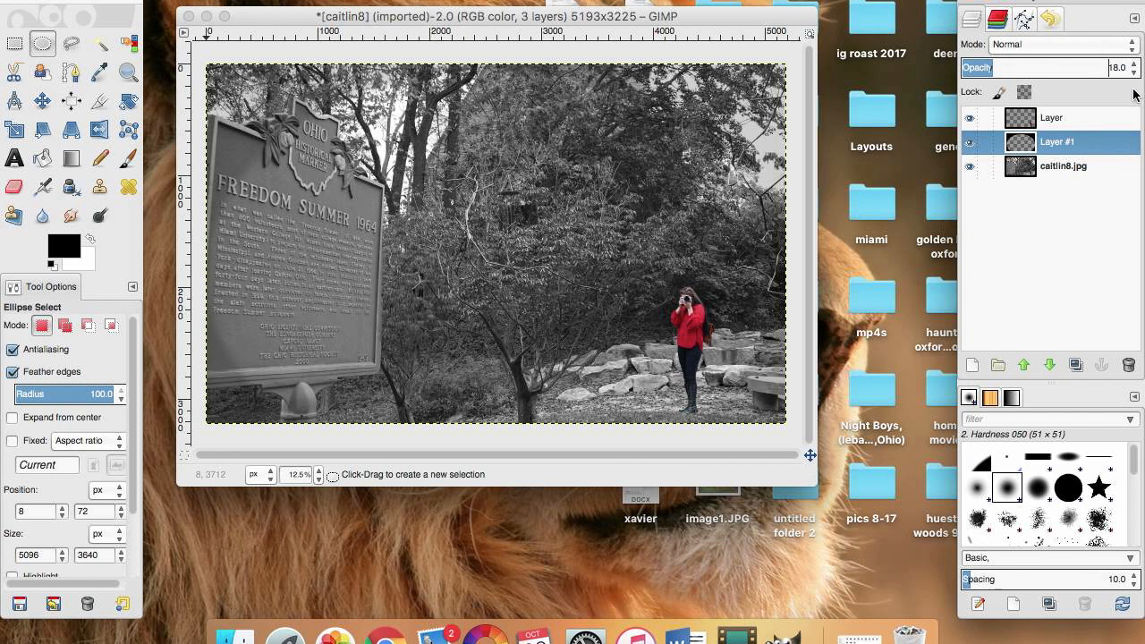
pyautogui.click(1135, 75)
pyautogui.click(1135, 76)
pyautogui.click(1135, 75)
pyautogui.click(1135, 75)
pyautogui.click(1135, 75)
pyautogui.click(1135, 75)
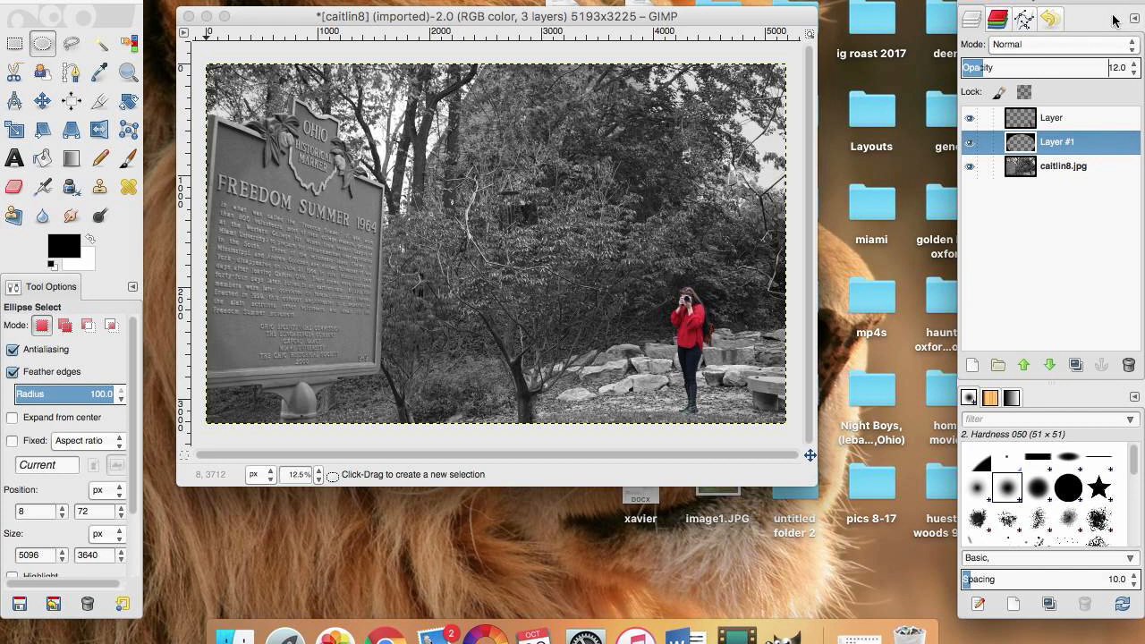
# - Apply a Gaussian blur to the caitlin8.jpg background layer with a 5.0 px radius in both directions and the RLE method
pyautogui.click(1073, 172)
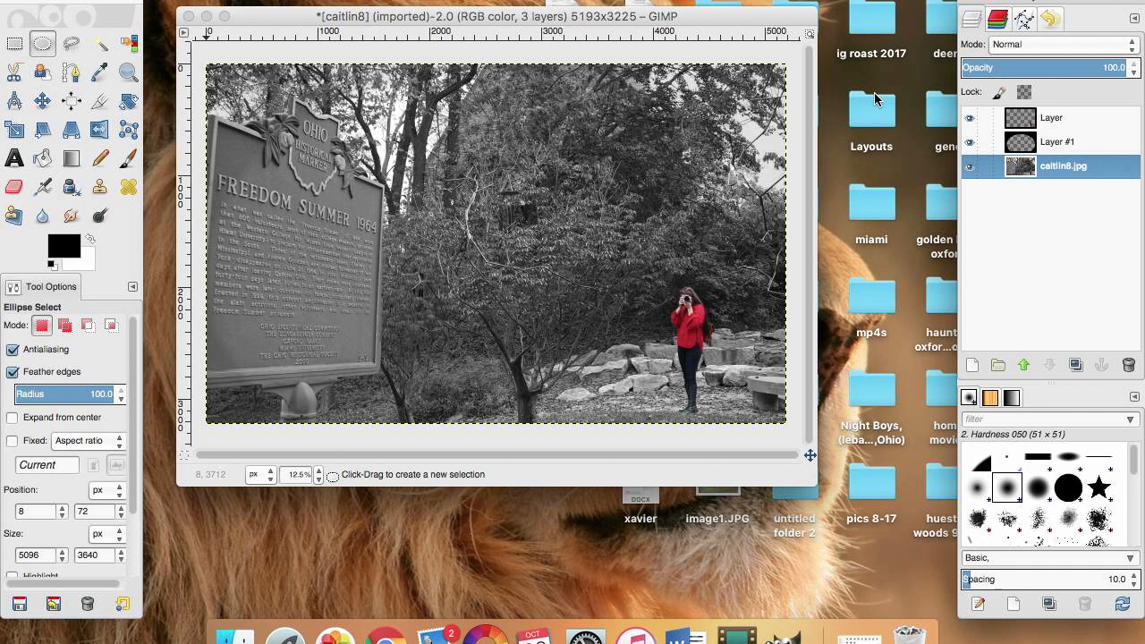
pyautogui.click(505, 0)
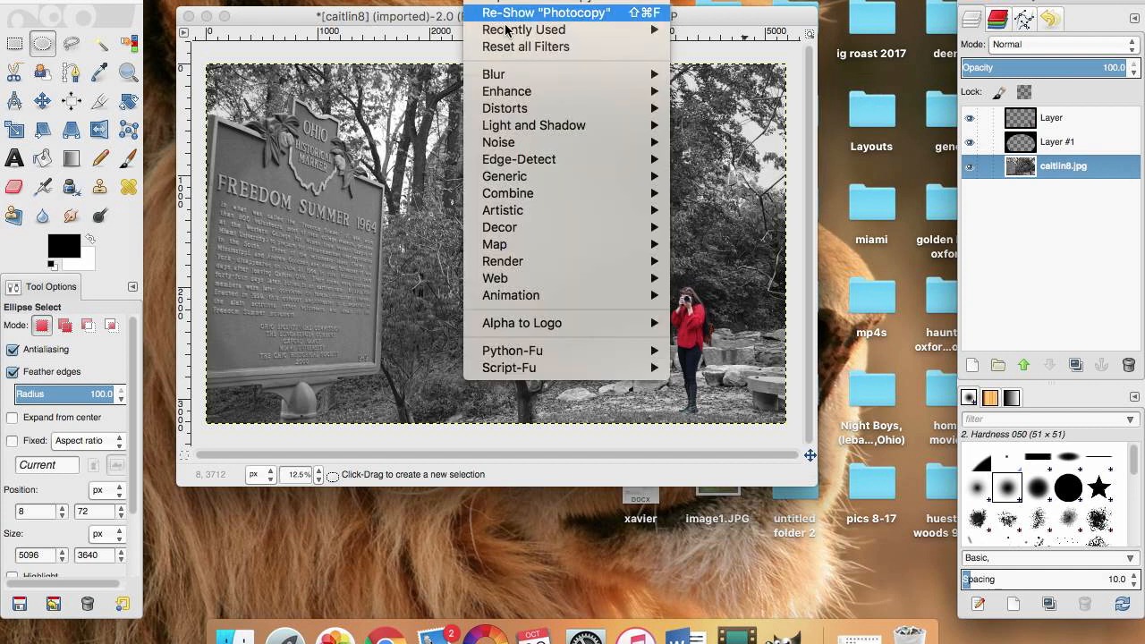
pyautogui.moveTo(514, 76)
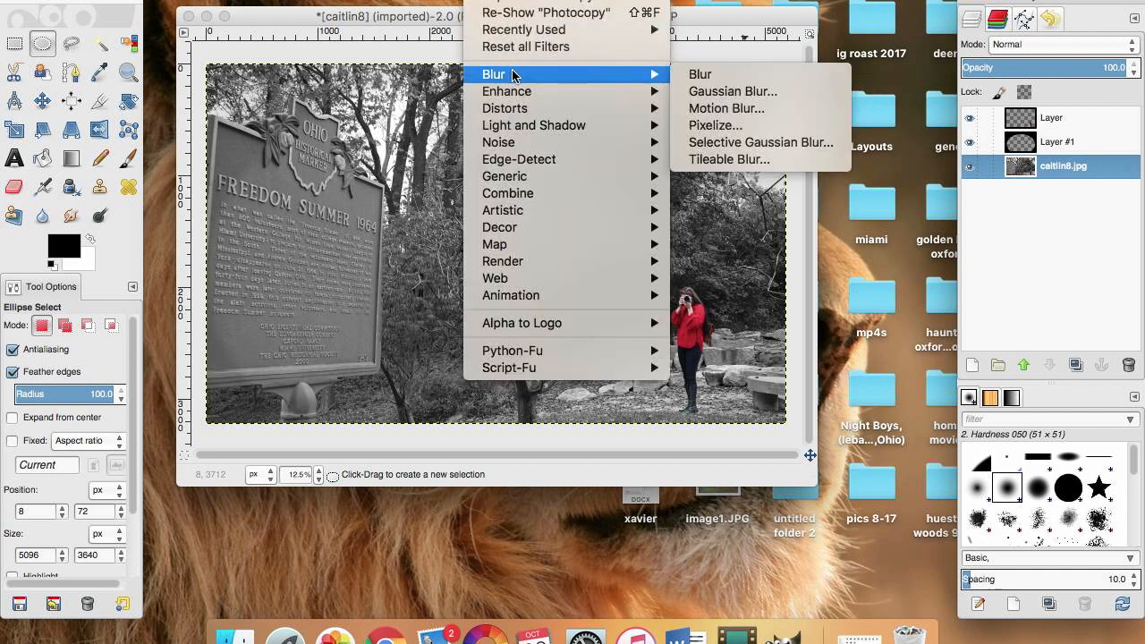
pyautogui.click(708, 93)
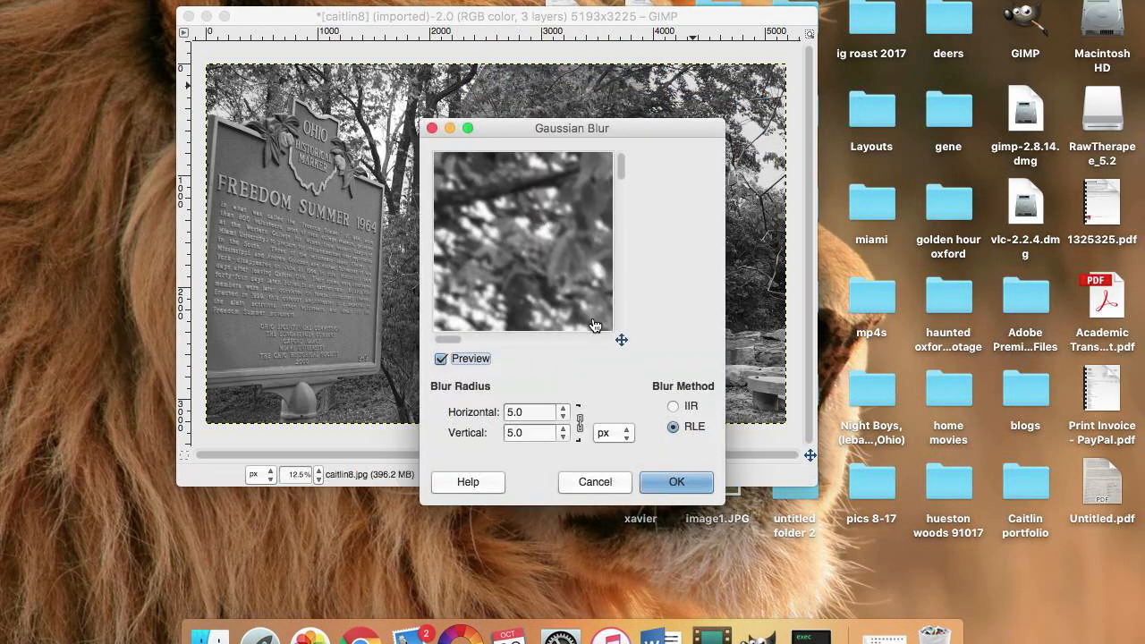
pyautogui.click(653, 483)
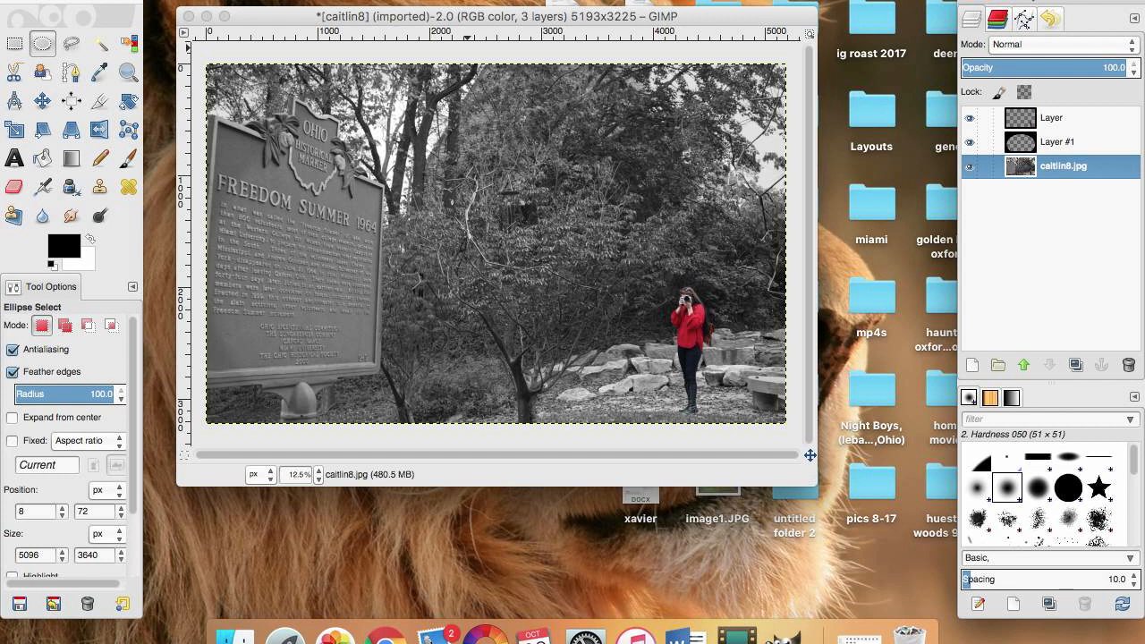
# - Try a stronger Gaussian blur on the caitlin8.jpg background layer with horizontal and vertical radii of 25.0 px
pyautogui.click(483, 0)
pyautogui.moveTo(587, 75)
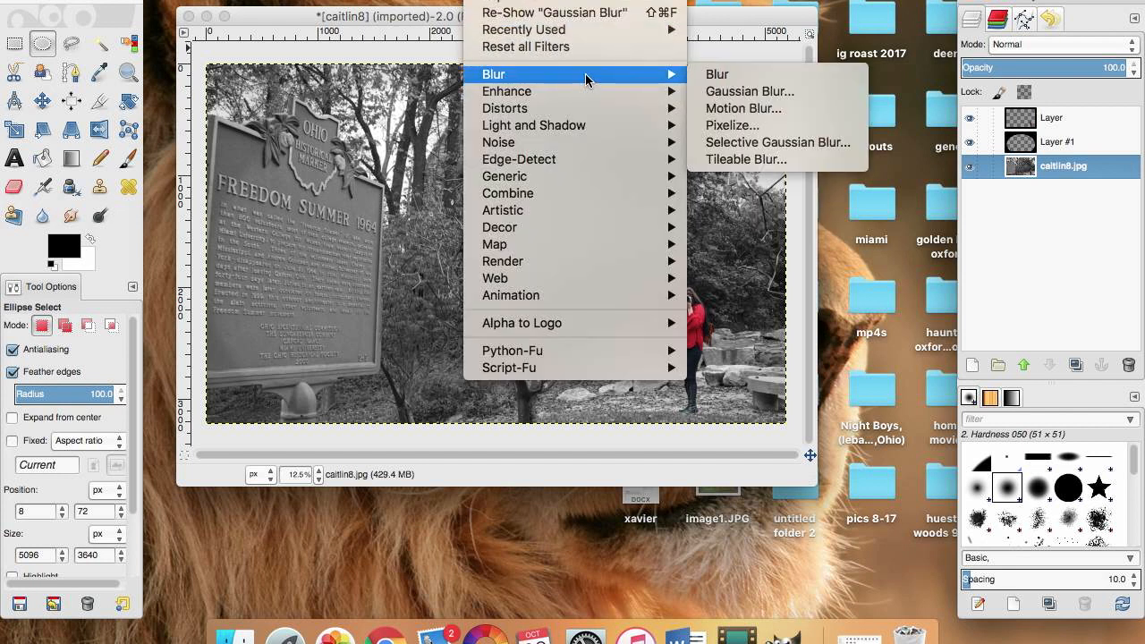
pyautogui.click(743, 92)
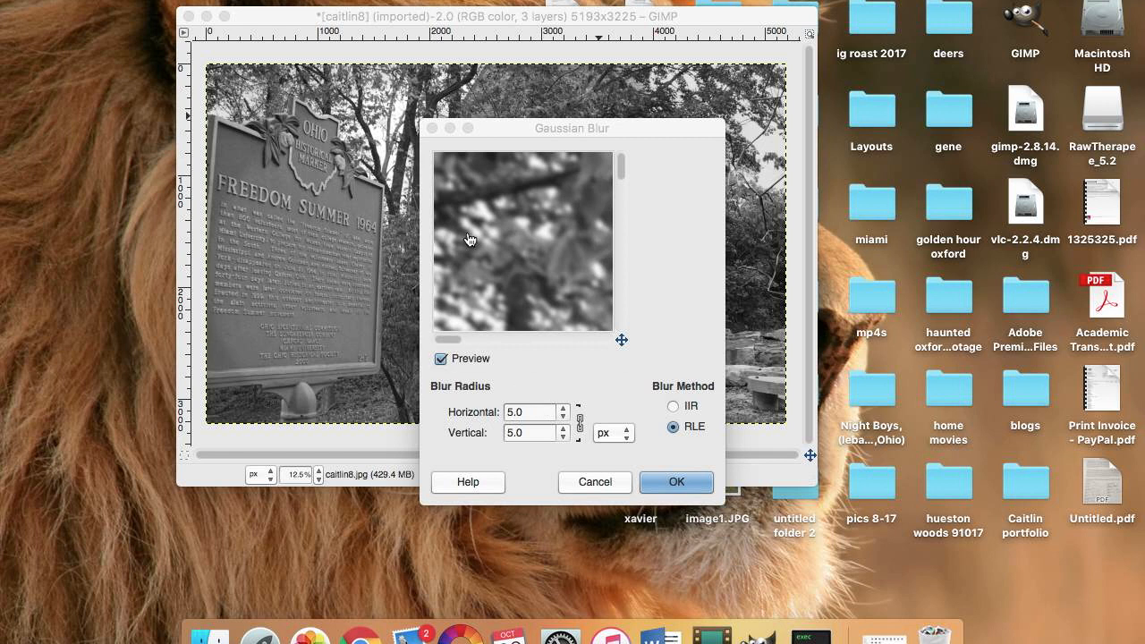
pyautogui.click(451, 127)
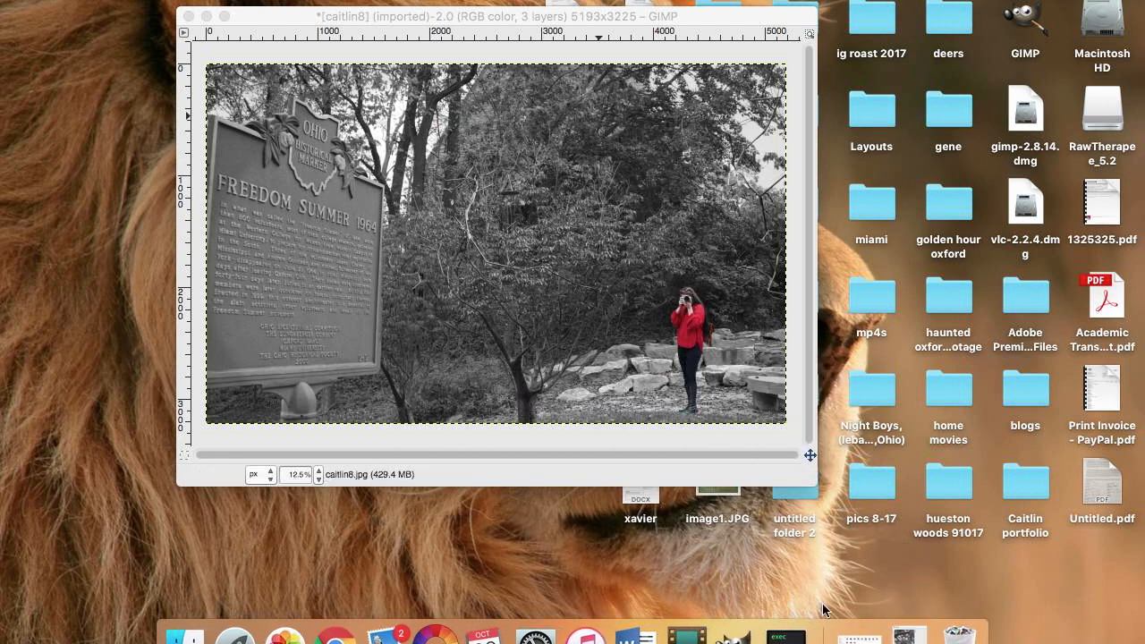
pyautogui.click(903, 634)
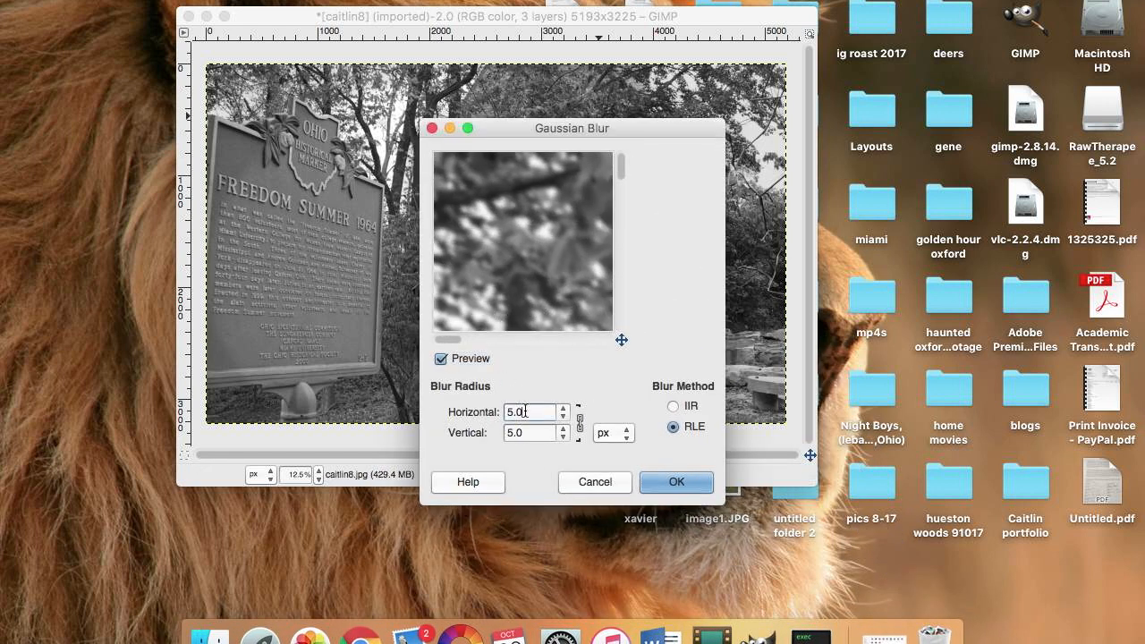
pyautogui.doubleClick(526, 412)
pyautogui.write('25')
pyautogui.click(526, 432)
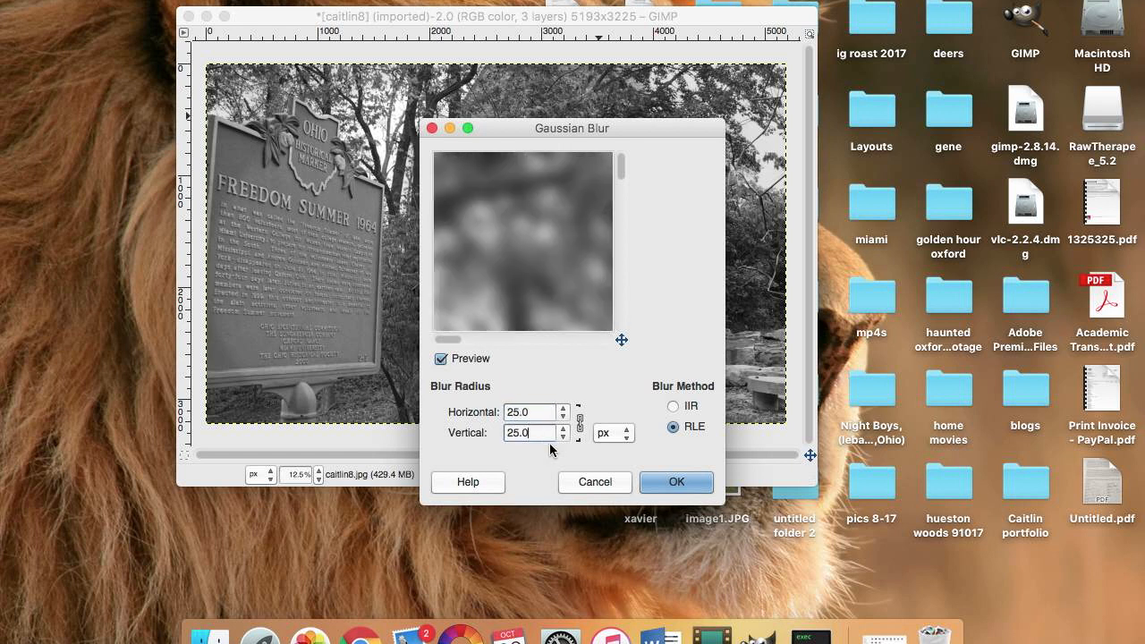
pyautogui.press('Return')
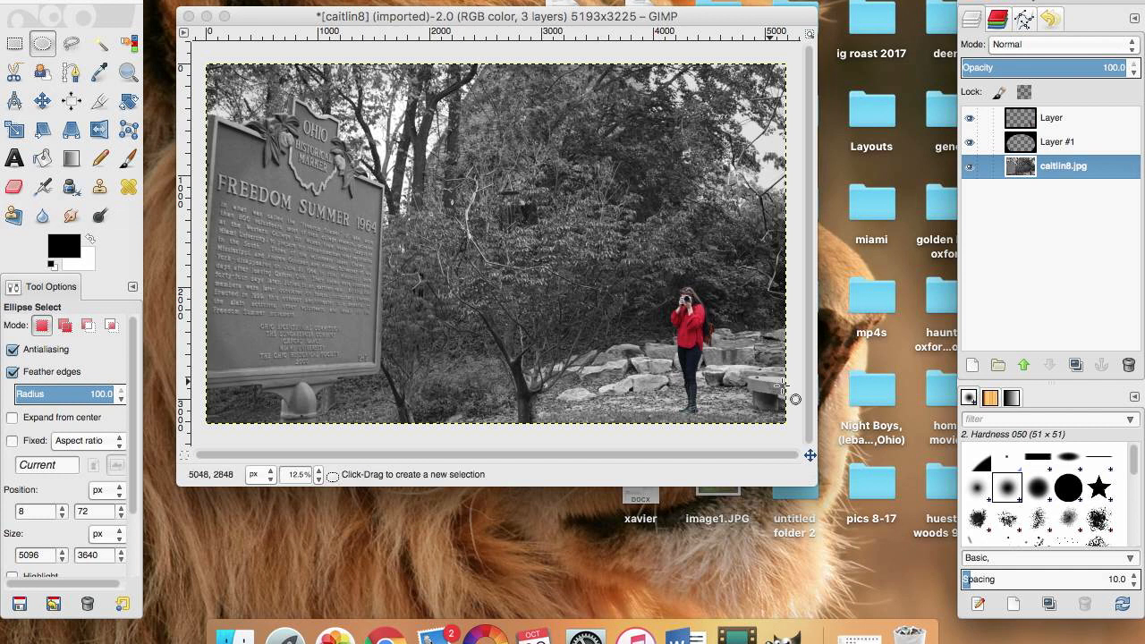
# - Apply a Gaussian blur to the topmost layer with a 25.0 px radius in both directions and the RLE method
pyautogui.click(1053, 124)
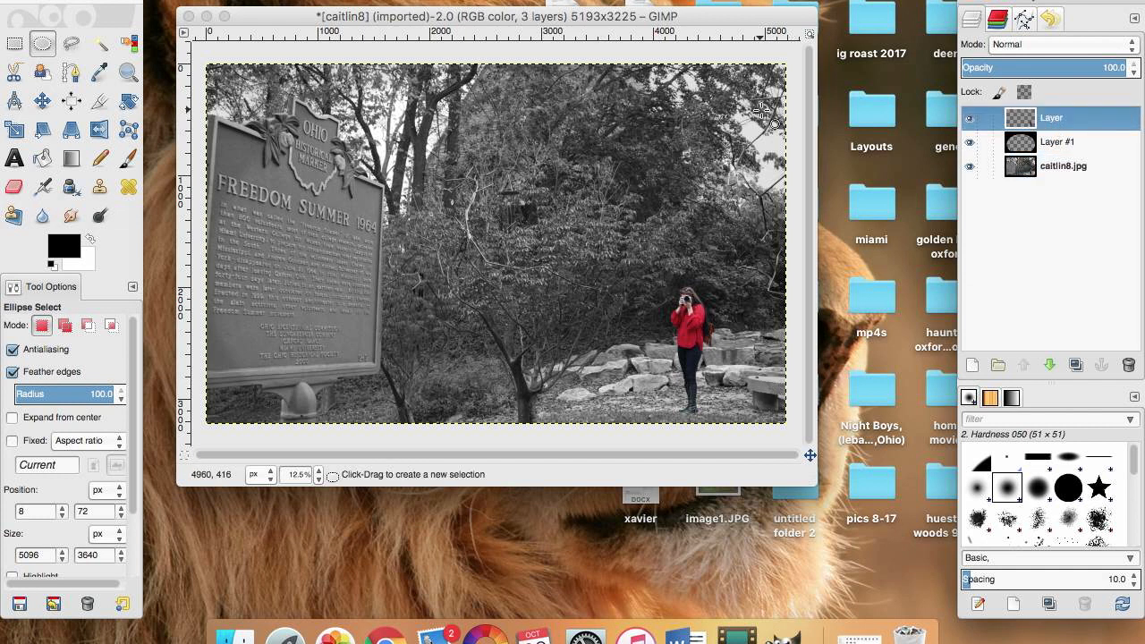
pyautogui.click(487, 0)
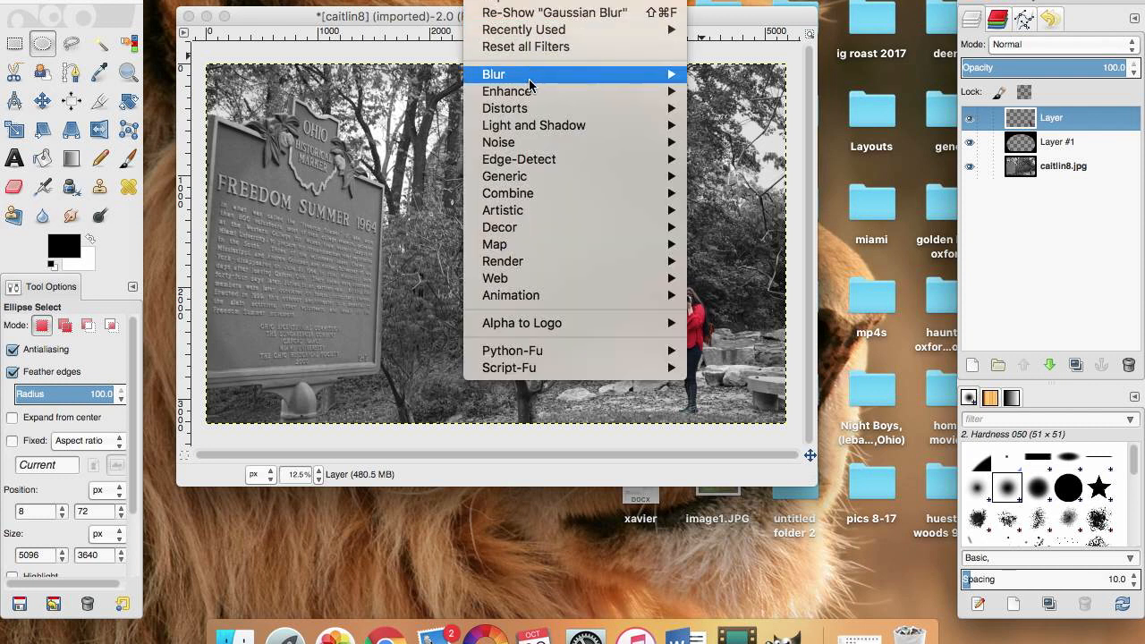
pyautogui.moveTo(644, 75)
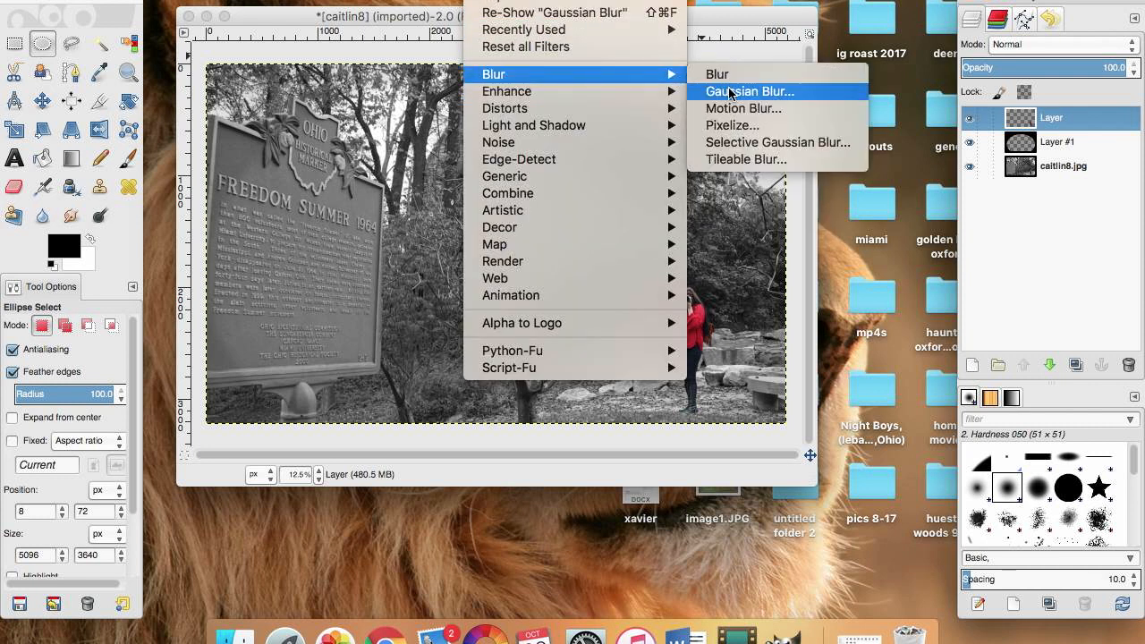
pyautogui.click(723, 81)
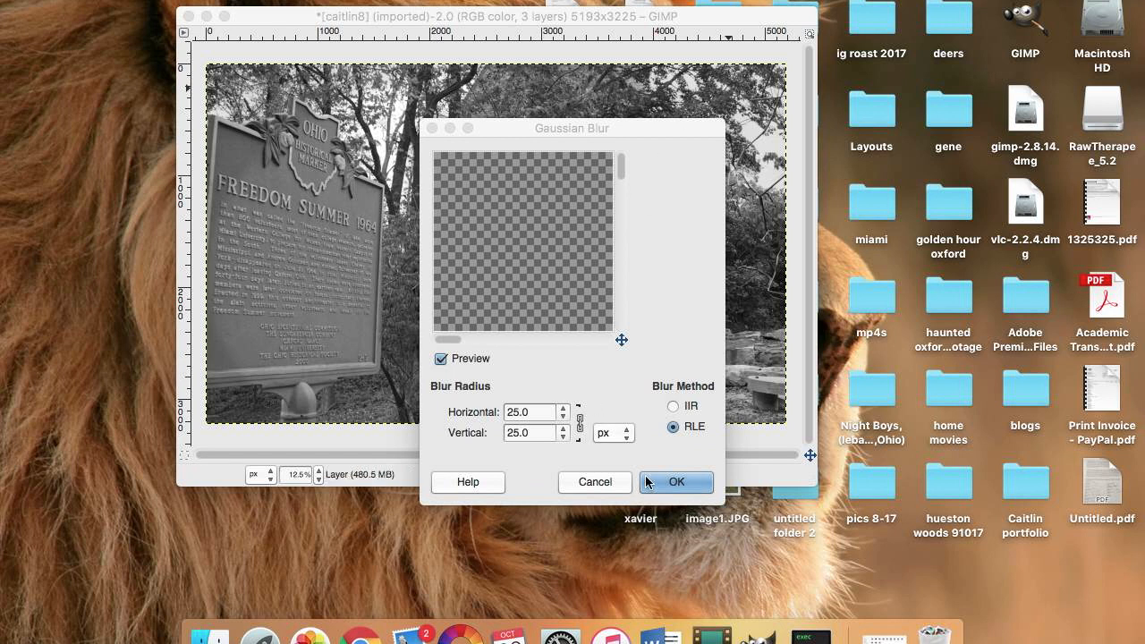
pyautogui.click(450, 127)
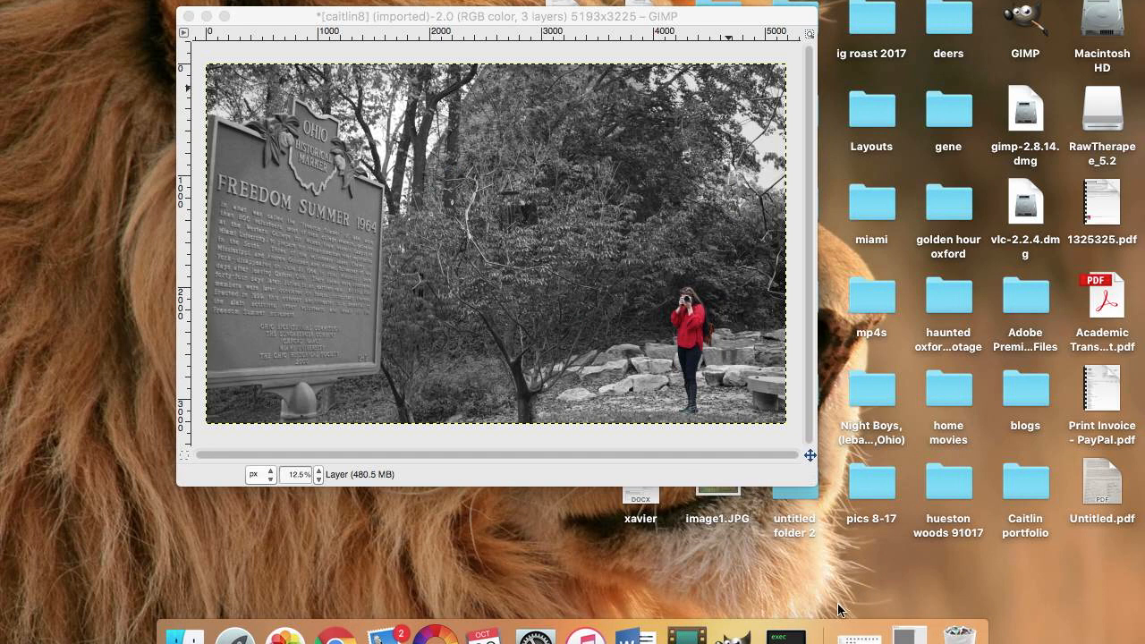
pyautogui.click(882, 631)
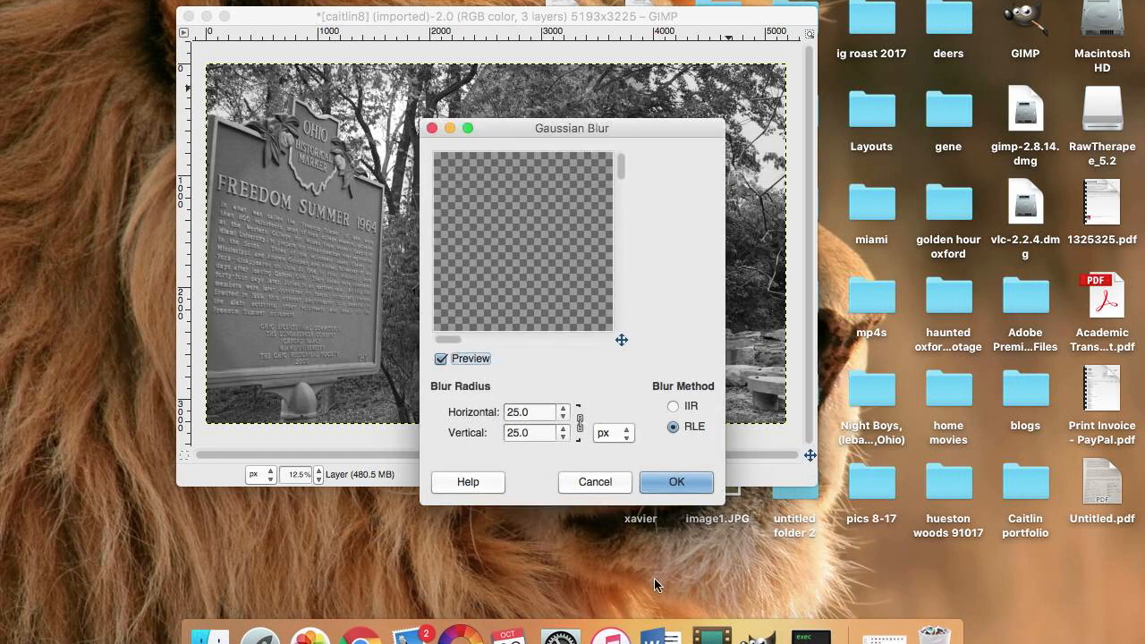
pyautogui.click(677, 483)
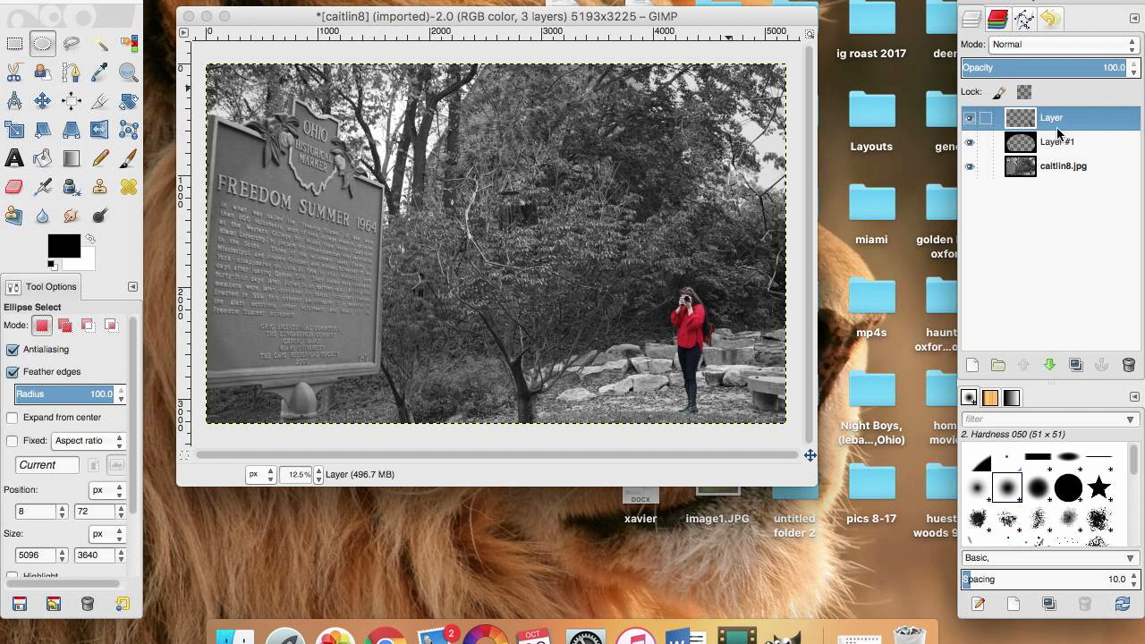
# - Lower the opacity of the topmost layer to 75
pyautogui.click(1133, 76)
pyautogui.click(1132, 76)
pyautogui.click(1133, 76)
pyautogui.click(1132, 76)
pyautogui.click(1133, 76)
pyautogui.click(1133, 76)
pyautogui.click(1133, 76)
pyautogui.click(1133, 76)
pyautogui.click(1132, 76)
pyautogui.click(1133, 76)
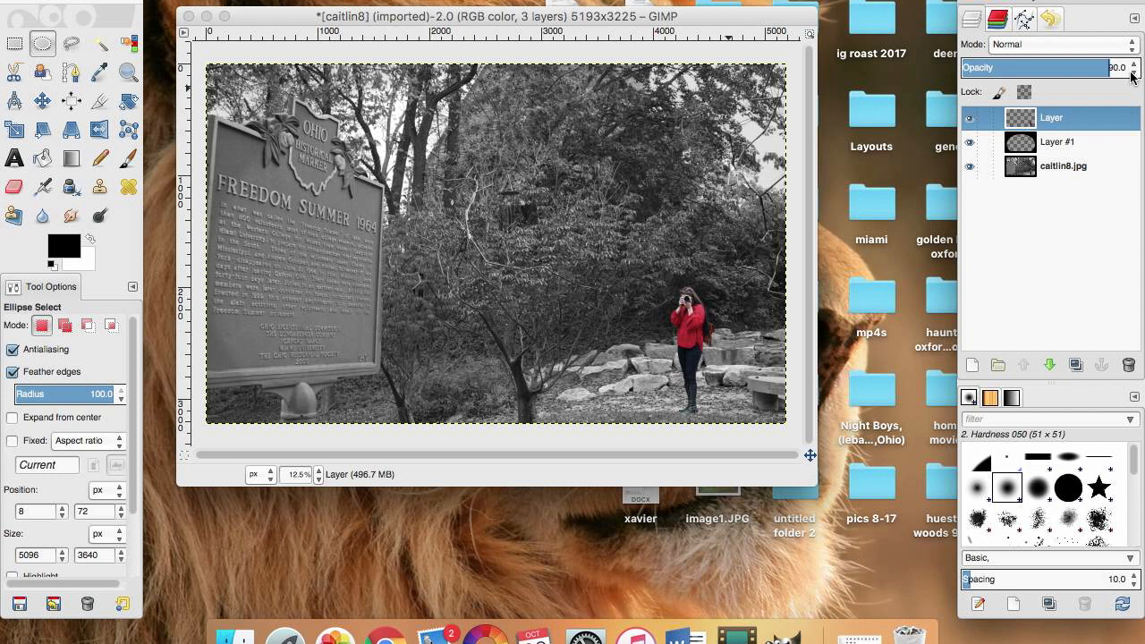
pyautogui.click(1133, 72)
pyautogui.click(1133, 72)
pyautogui.click(1133, 73)
pyautogui.click(1133, 73)
pyautogui.click(1133, 73)
pyautogui.click(1133, 73)
pyautogui.click(1133, 72)
pyautogui.click(1133, 72)
pyautogui.click(1133, 73)
pyautogui.click(1131, 73)
pyautogui.click(1132, 74)
pyautogui.click(1132, 73)
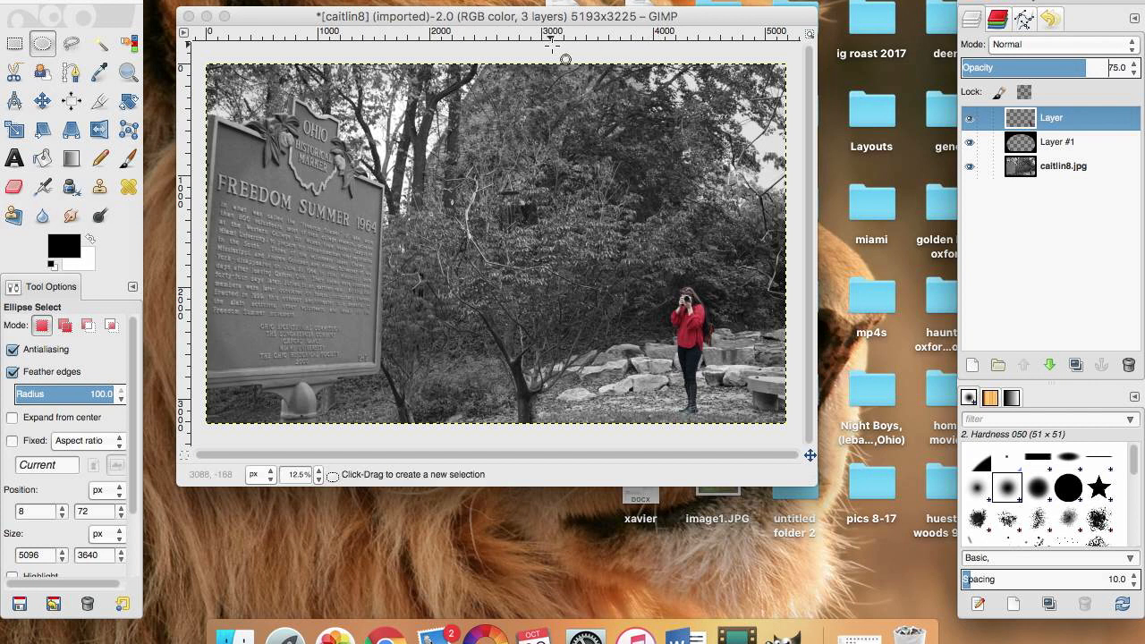
# - Apply a Gaussian blur to the topmost layer with horizontal and vertical radii of 5.0 px
pyautogui.click(484, 0)
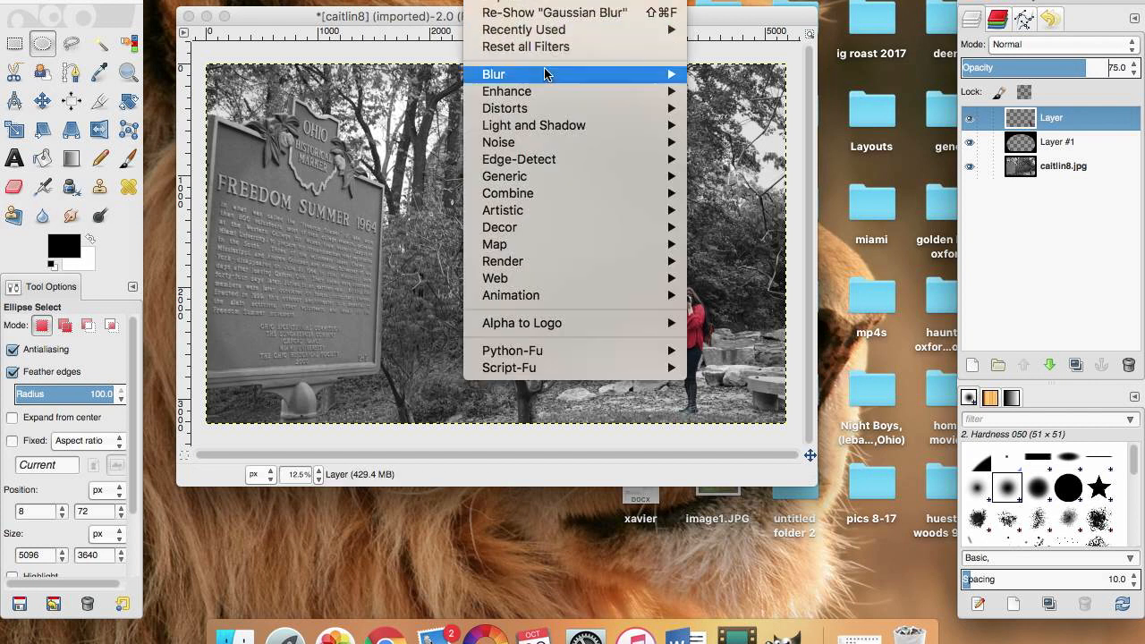
pyautogui.moveTo(545, 74)
pyautogui.click(739, 92)
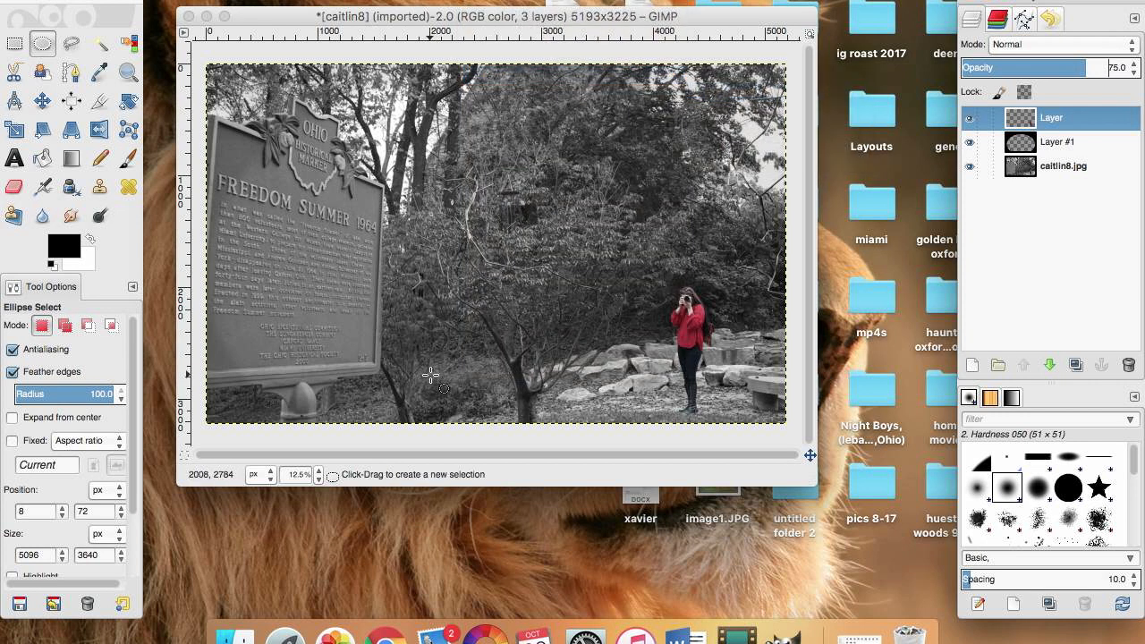
pyautogui.press('Tab')
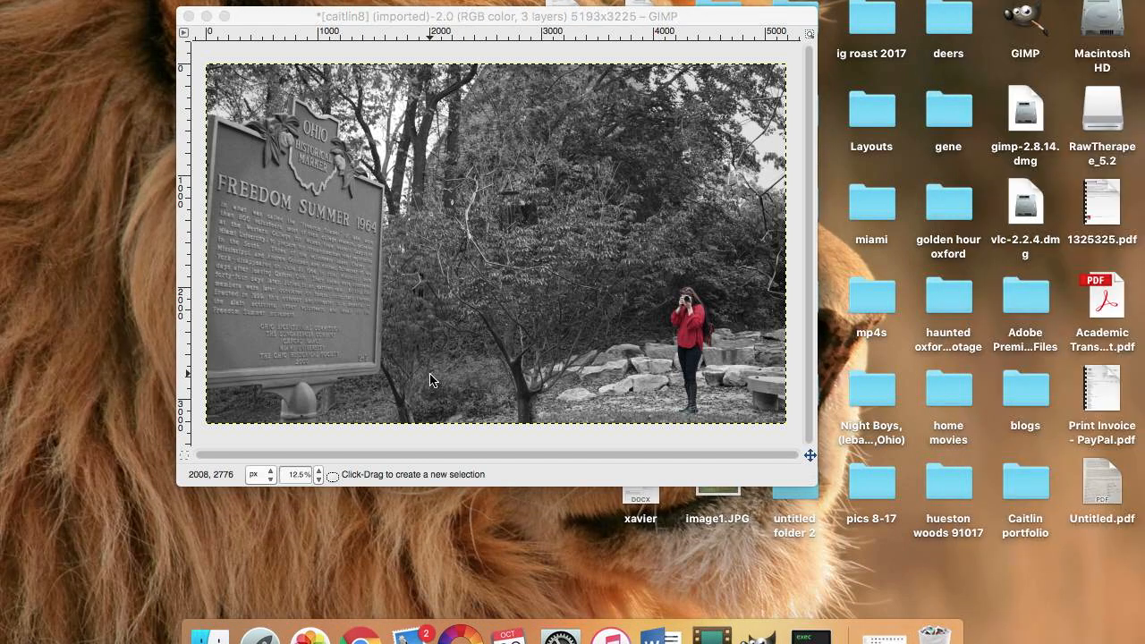
pyautogui.click(553, 411)
pyautogui.moveTo(553, 412); pyautogui.dragTo(472, 414)
pyautogui.write('5')
pyautogui.click(530, 430)
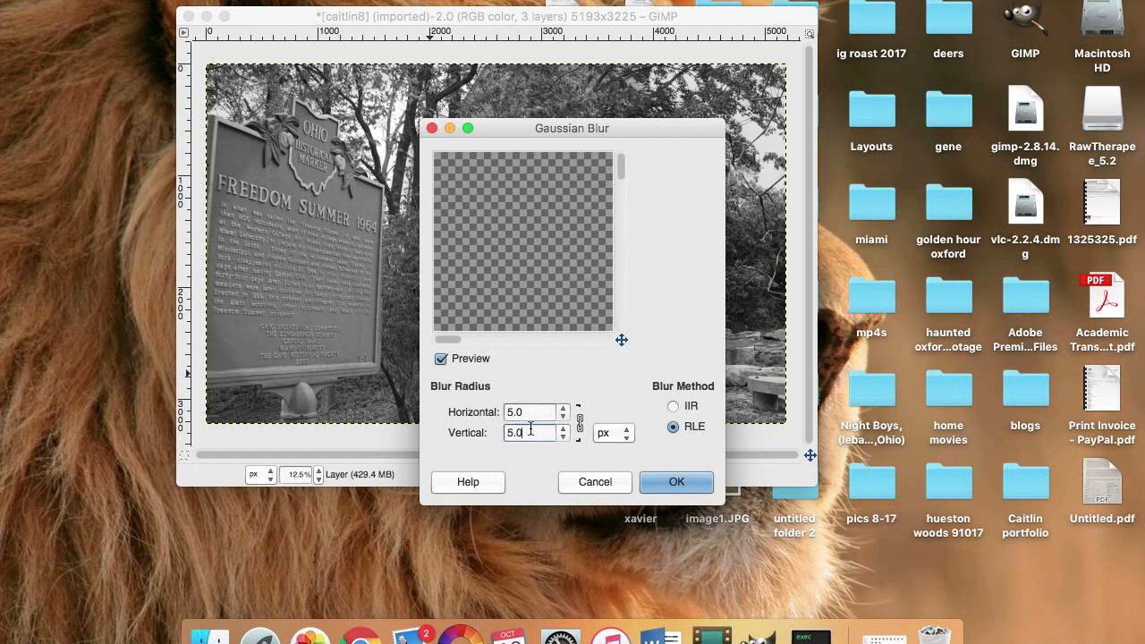
pyautogui.click(675, 483)
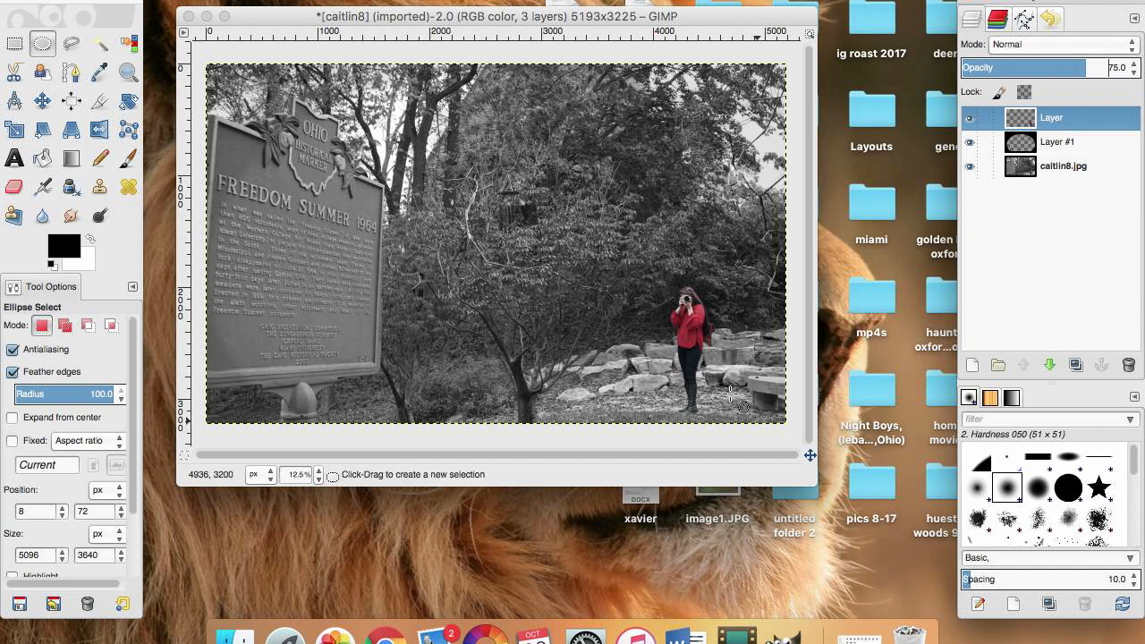
# - Blur the topmost layer again with a Gaussian blur of 10.0 px in both directions
pyautogui.click(526, 2)
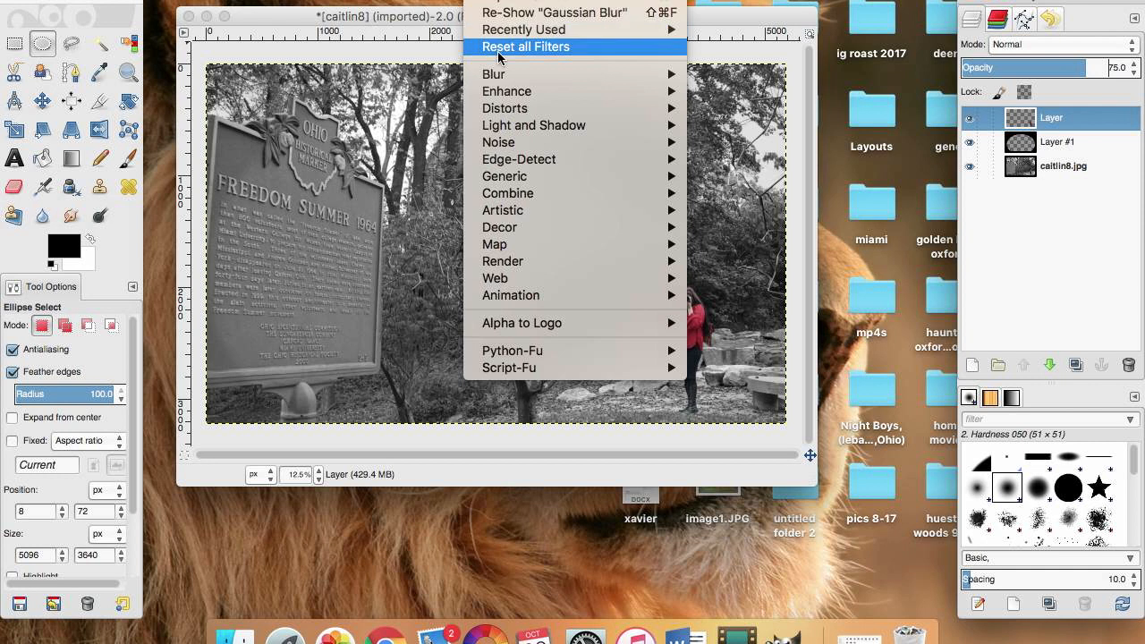
pyautogui.moveTo(600, 79)
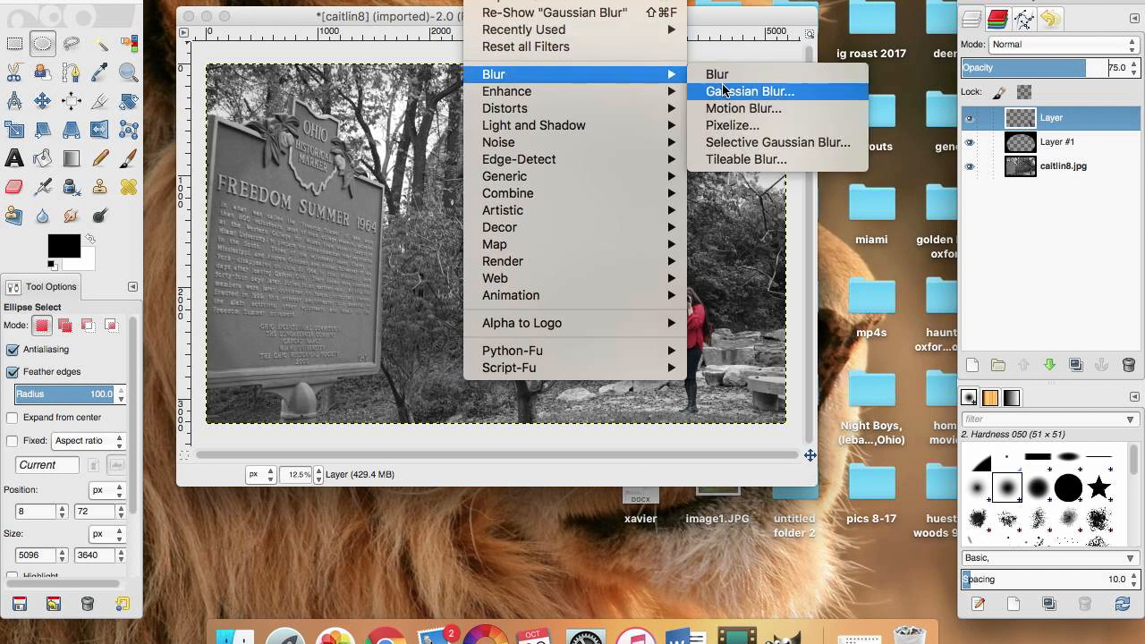
pyautogui.press('Escape')
pyautogui.press('Tab')
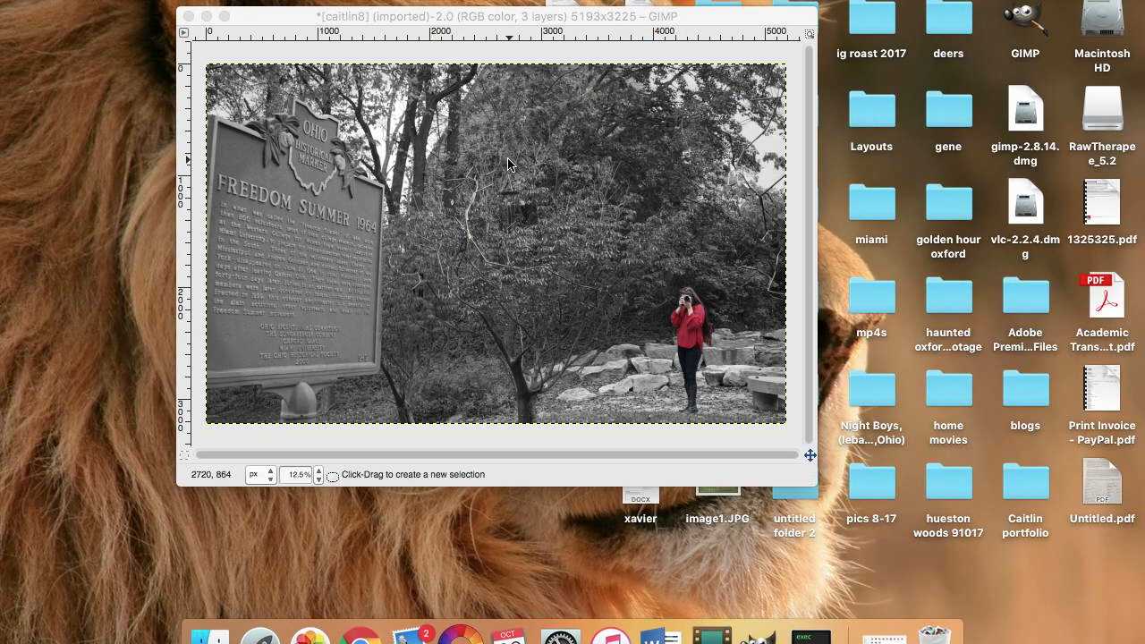
pyautogui.press('super+shift+f')
pyautogui.click(564, 411)
pyautogui.click(564, 410)
pyautogui.click(564, 410)
pyautogui.click(564, 410)
pyautogui.click(564, 411)
pyautogui.click(663, 478)
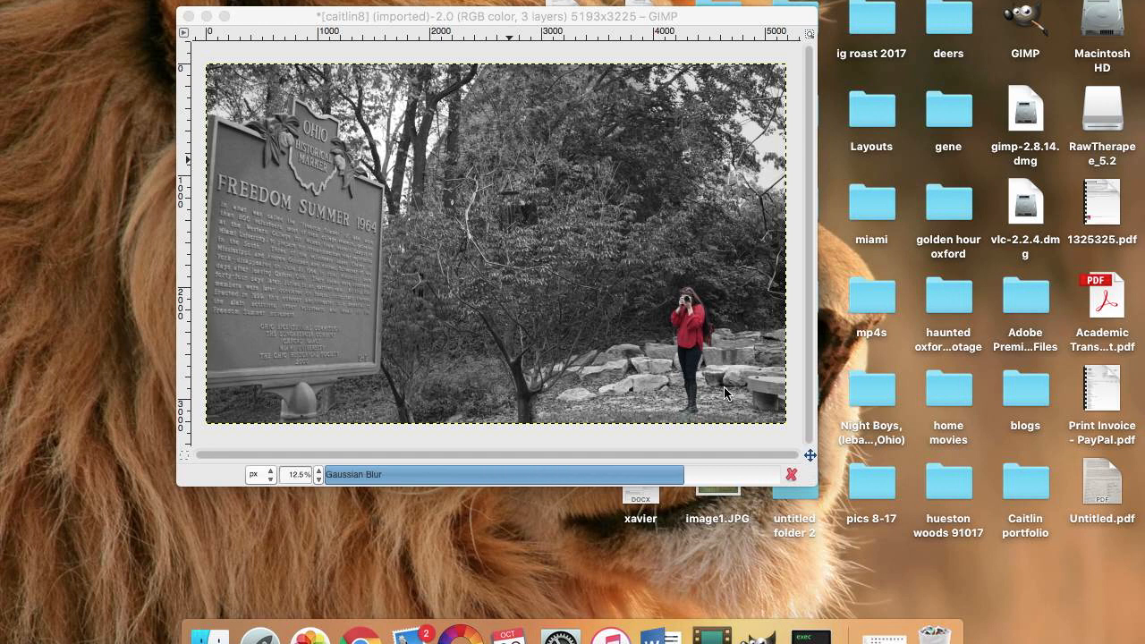
pyautogui.press('Tab')
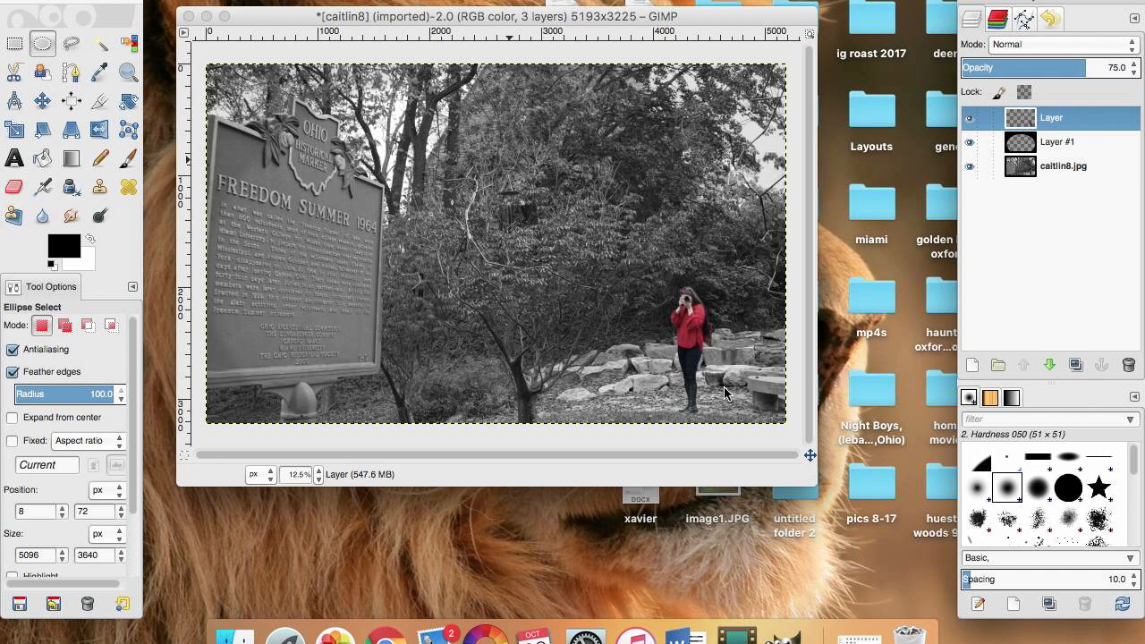
# - Reduce the opacity of the topmost layer to 60
pyautogui.click(1135, 74)
pyautogui.click(1135, 75)
pyautogui.click(1135, 75)
pyautogui.click(1136, 75)
pyautogui.click(1135, 74)
pyautogui.click(1134, 72)
pyautogui.click(1133, 72)
pyautogui.click(1133, 72)
pyautogui.click(1133, 72)
pyautogui.click(1133, 72)
# - Adjust the color levels of the topmost layer with a black input level of 25 and a white input level of 232
pyautogui.click(384, 2)
pyautogui.click(417, 87)
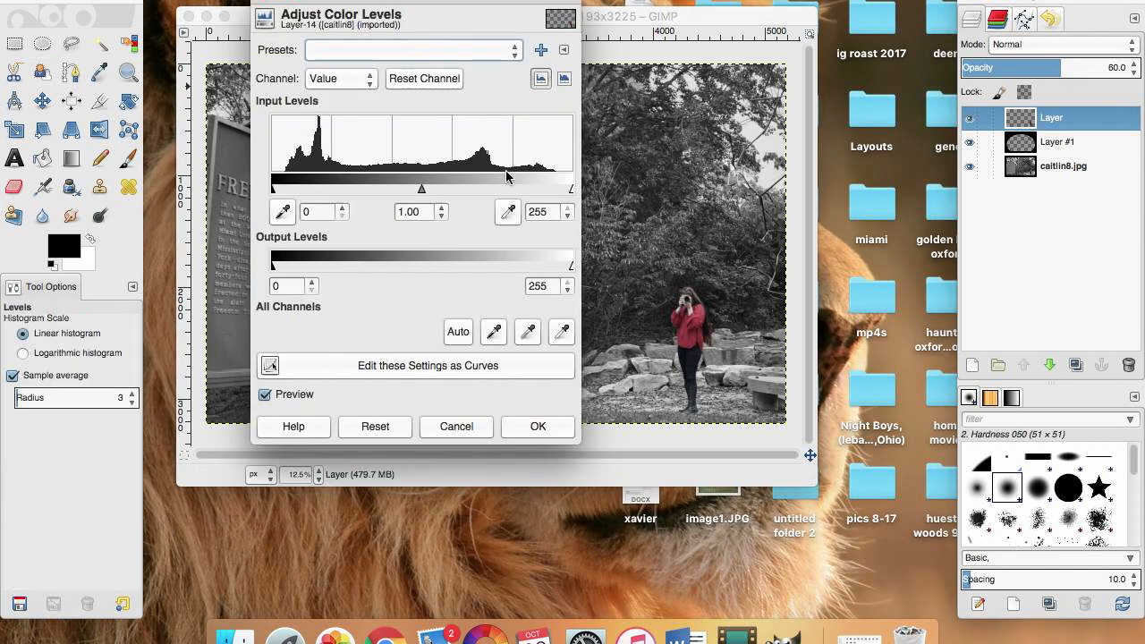
pyautogui.moveTo(571, 189); pyautogui.dragTo(562, 191)
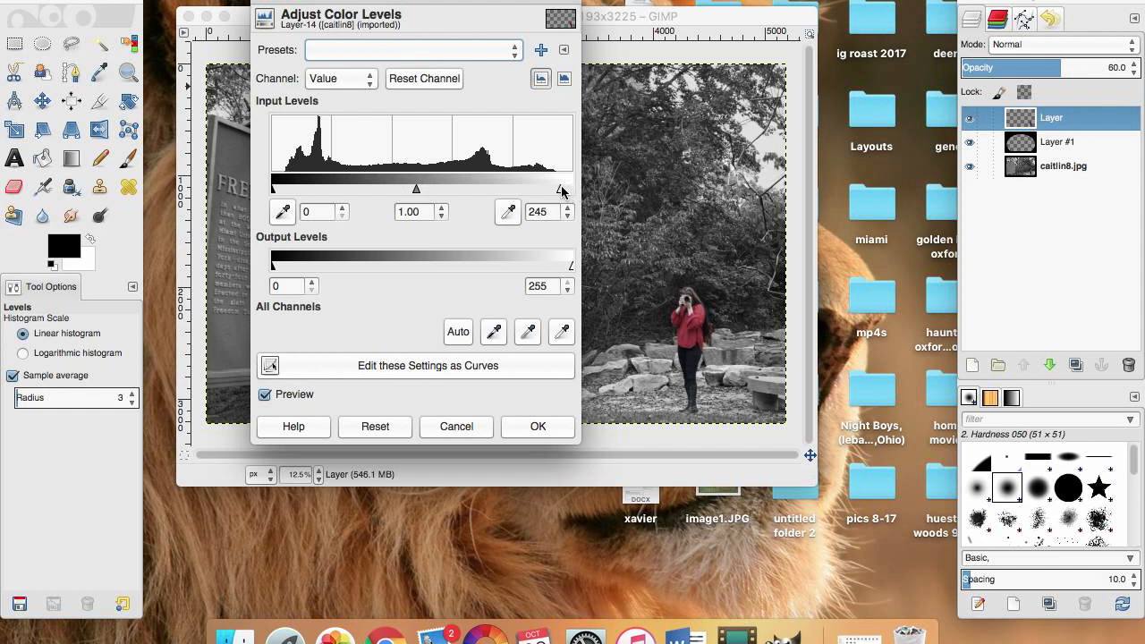
pyautogui.moveTo(561, 191); pyautogui.dragTo(551, 190)
pyautogui.moveTo(555, 195); pyautogui.dragTo(545, 199)
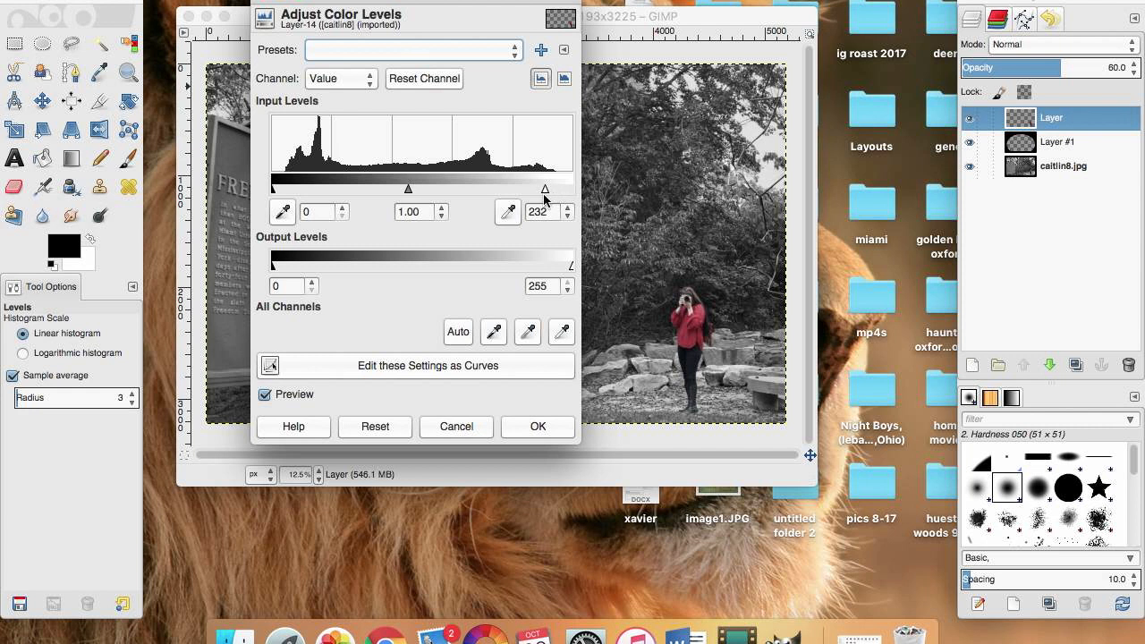
pyautogui.moveTo(274, 191); pyautogui.dragTo(300, 191)
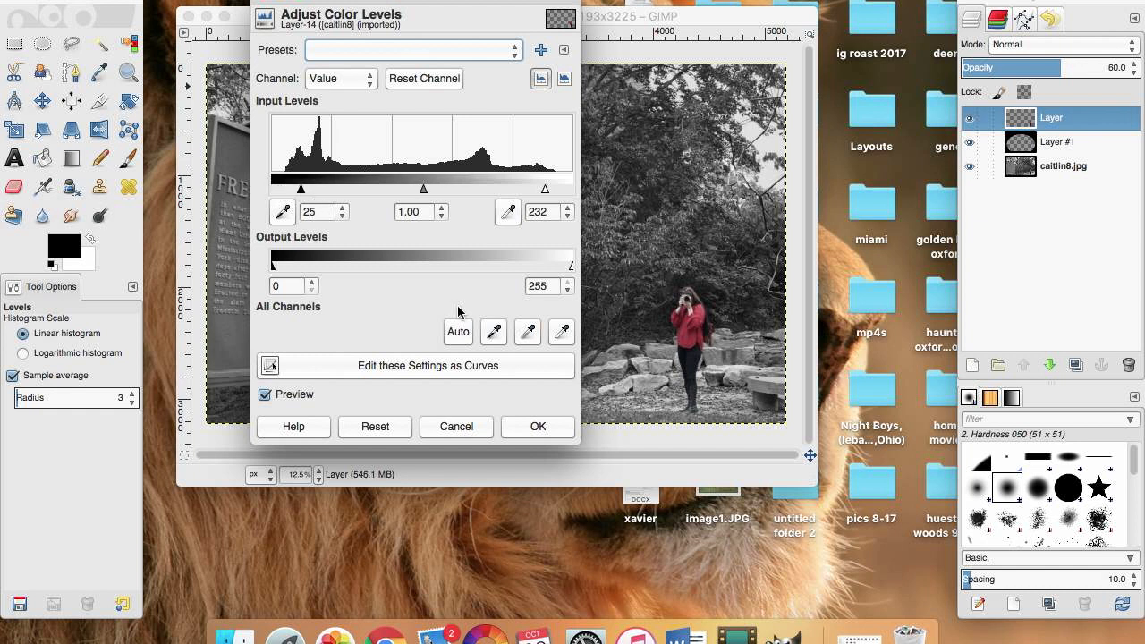
pyautogui.click(539, 427)
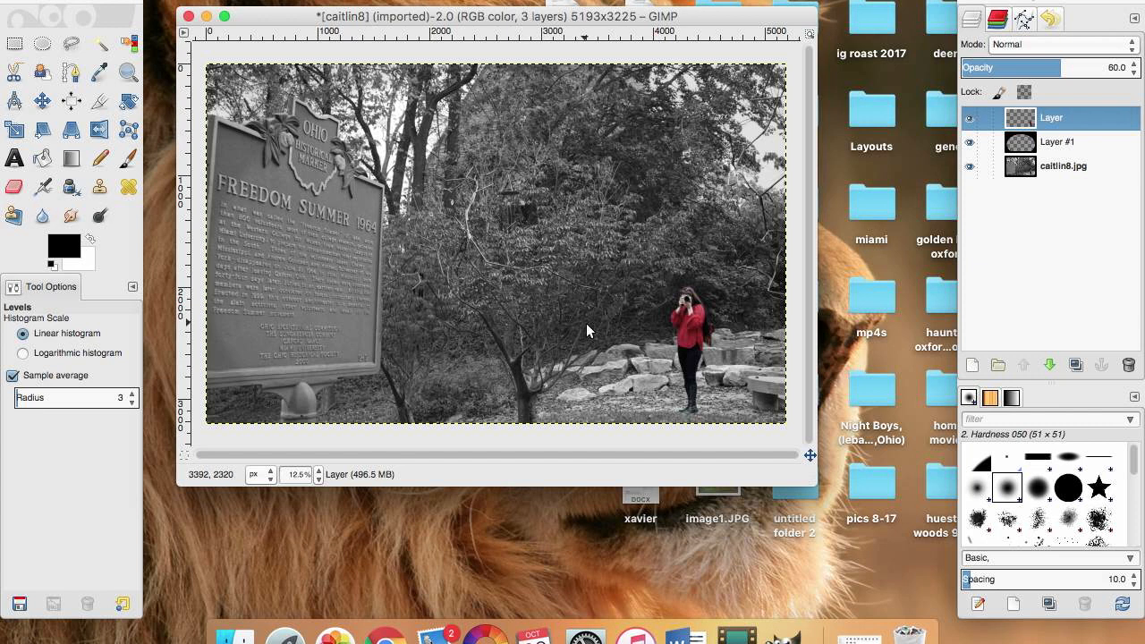
# - Reduce the opacity of the topmost layer to 50
pyautogui.click(1134, 73)
pyautogui.click(1134, 73)
pyautogui.click(1134, 73)
pyautogui.click(1134, 72)
pyautogui.click(1135, 72)
pyautogui.click(1134, 72)
pyautogui.click(1134, 72)
pyautogui.click(1134, 72)
pyautogui.click(1134, 73)
pyautogui.click(1135, 73)
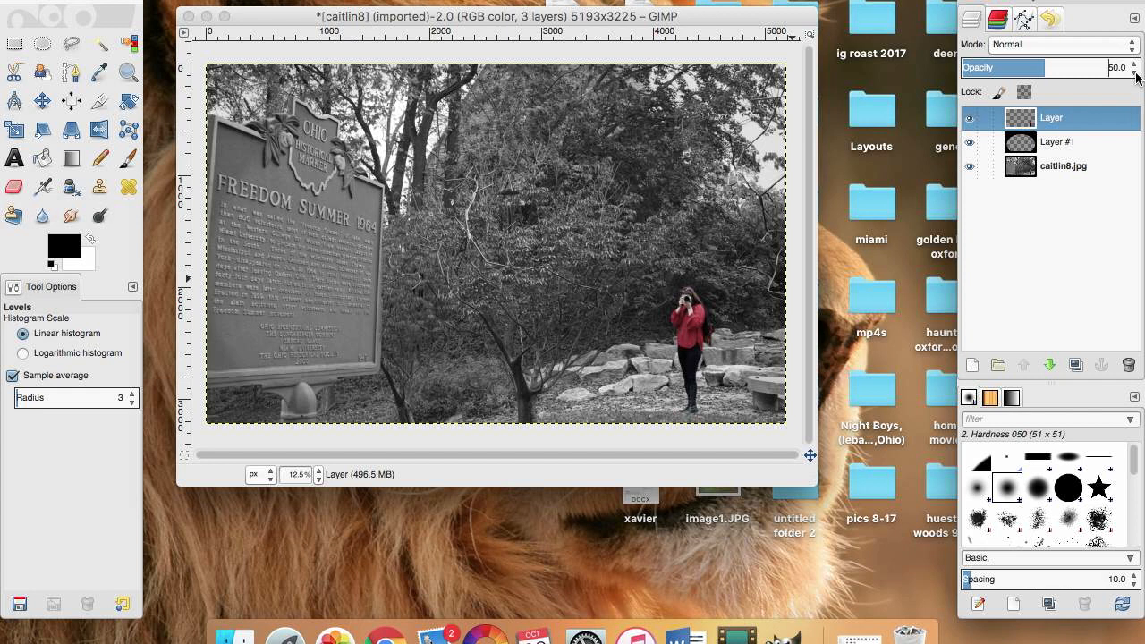
# - Apply another Gaussian blur to the topmost layer with the horizontal and vertical radii raised above 10.0 px
pyautogui.click(488, 0)
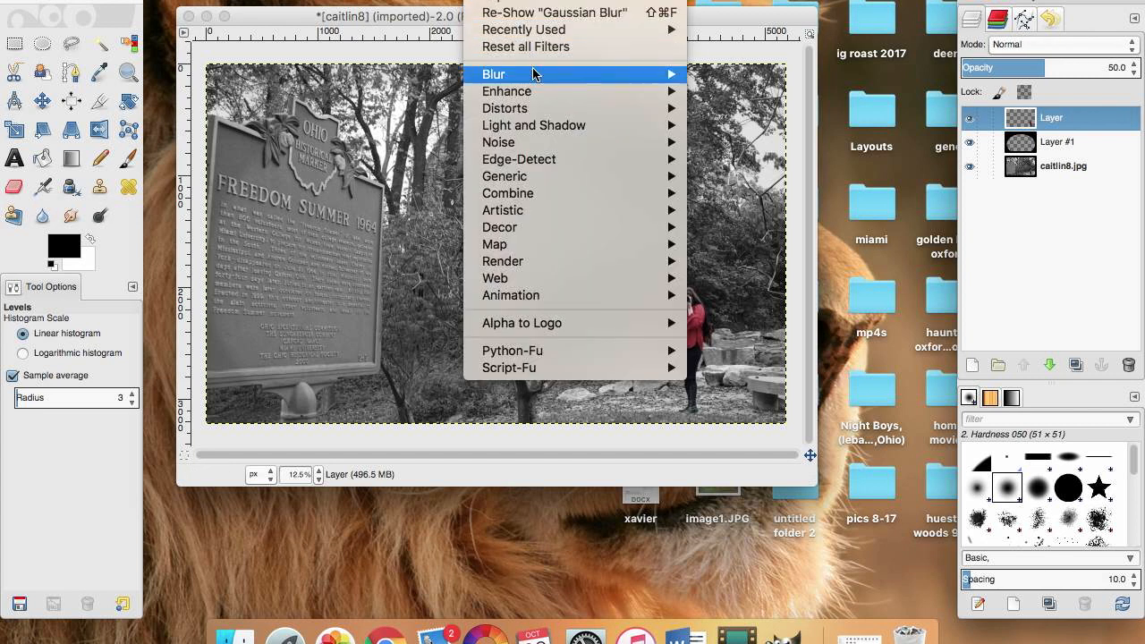
pyautogui.moveTo(543, 74)
pyautogui.click(738, 92)
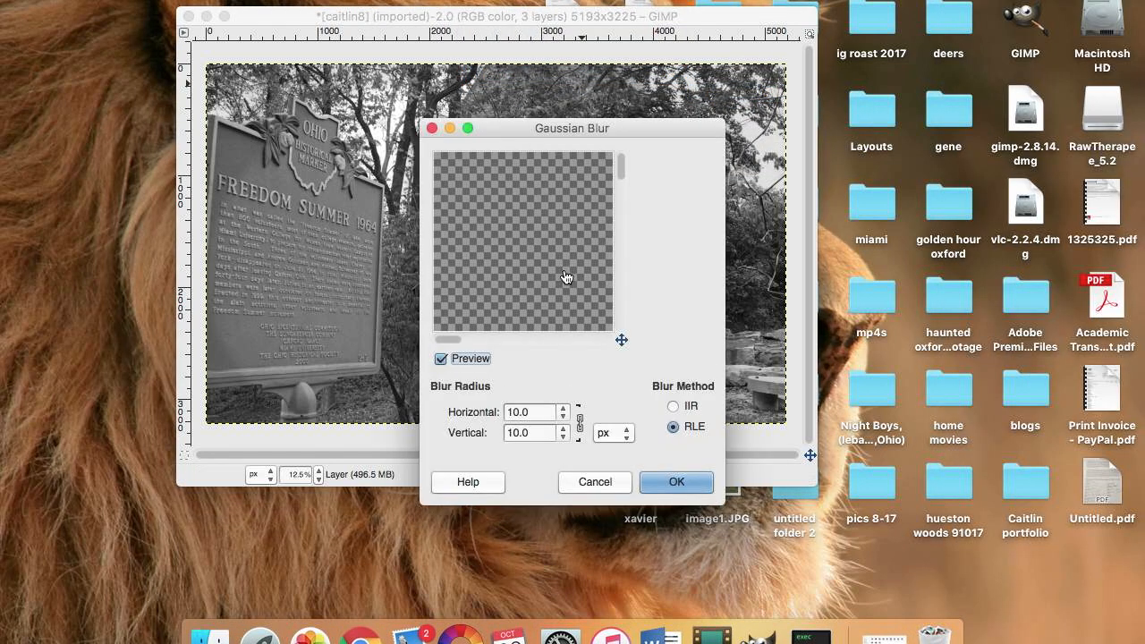
pyautogui.click(564, 409)
pyautogui.click(563, 409)
pyautogui.click(564, 409)
pyautogui.click(564, 409)
pyautogui.click(564, 409)
pyautogui.click(656, 480)
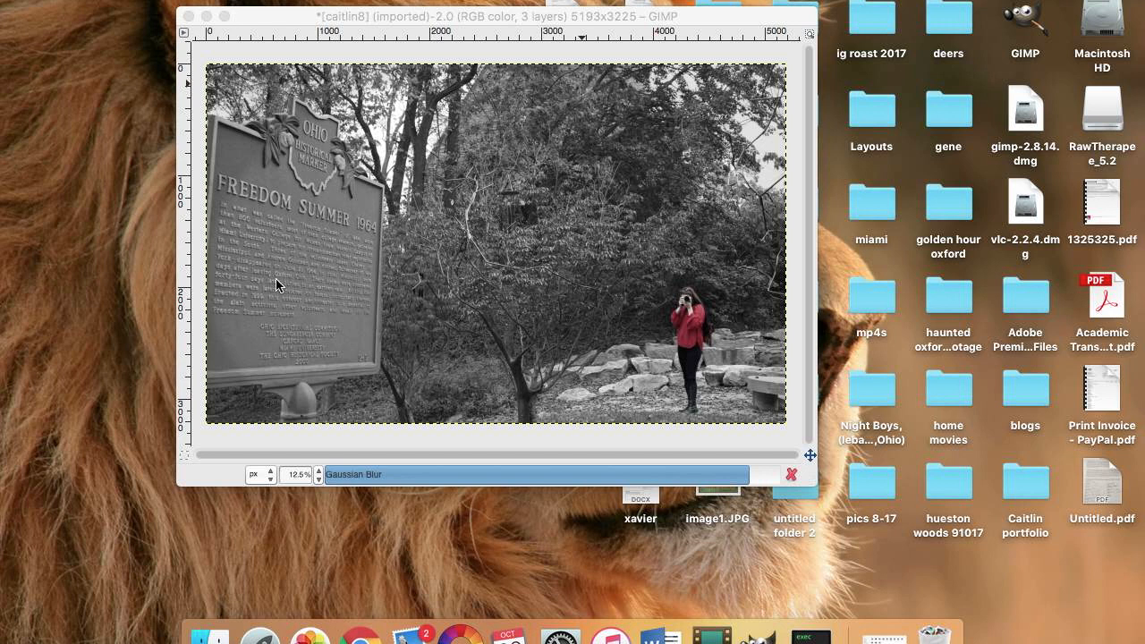
pyautogui.press('Tab')
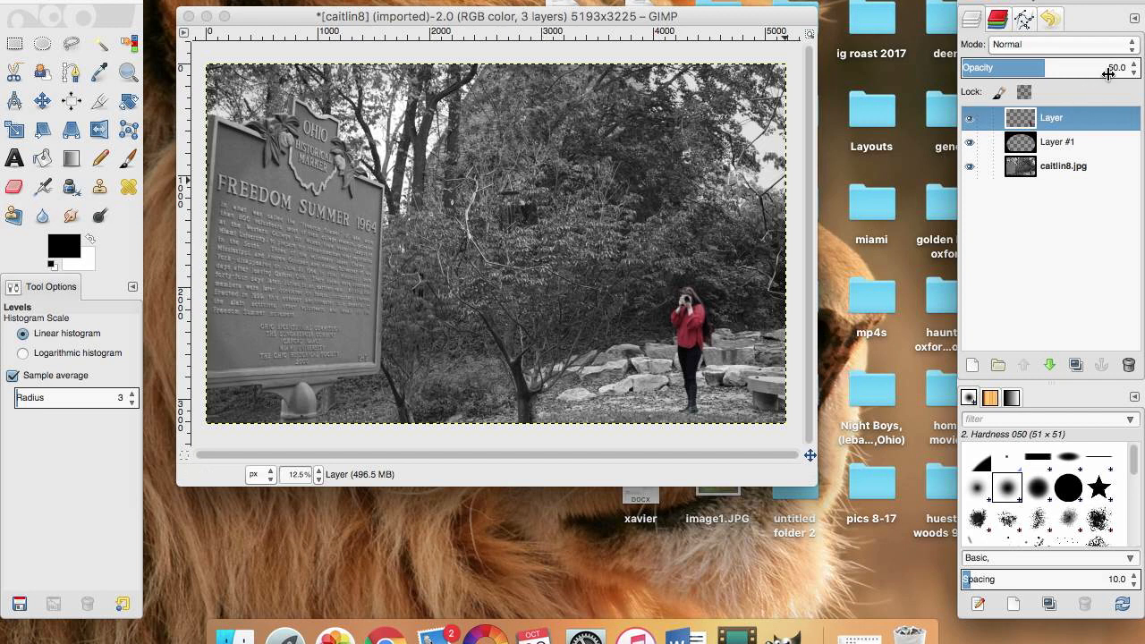
# - Lower the opacity of the topmost layer to 10 so the woman's red top looks muted
pyautogui.scroll(-12, 1134, 76)
pyautogui.scroll(-6, 1135, 76)
pyautogui.scroll(-2, 1135, 76)
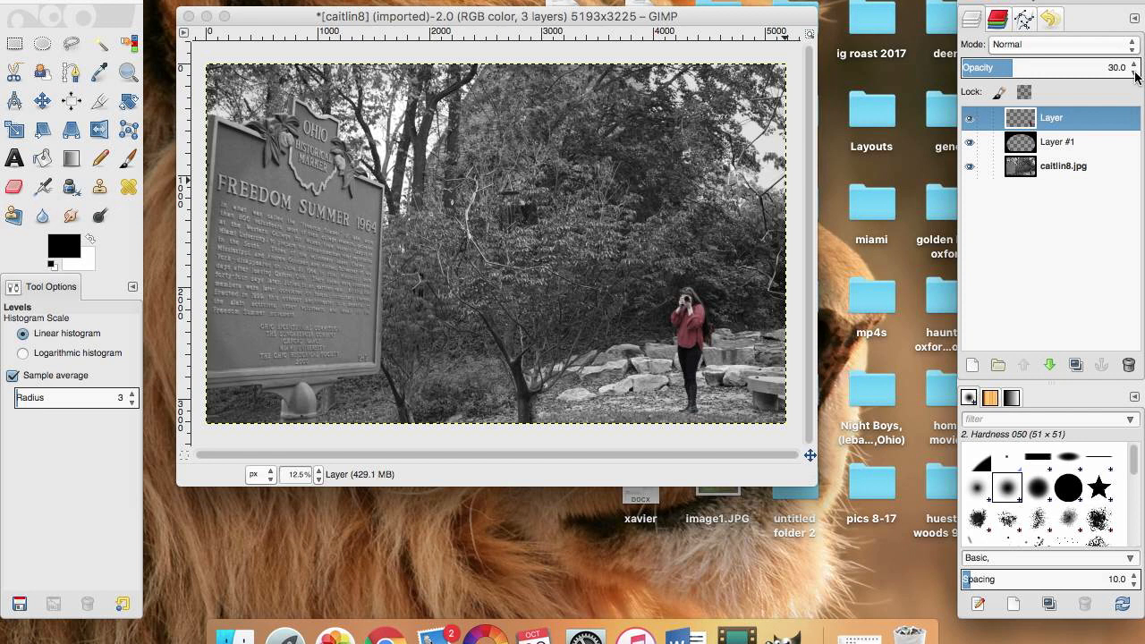
pyautogui.doubleClick(1135, 73)
pyautogui.click(1134, 72)
pyautogui.click(1134, 72)
pyautogui.click(1134, 71)
pyautogui.click(1134, 72)
pyautogui.click(1133, 71)
pyautogui.click(1137, 73)
pyautogui.click(1136, 74)
pyautogui.click(1136, 74)
pyautogui.click(1137, 73)
pyautogui.click(1136, 74)
pyautogui.click(1136, 74)
pyautogui.click(1137, 74)
pyautogui.click(1136, 74)
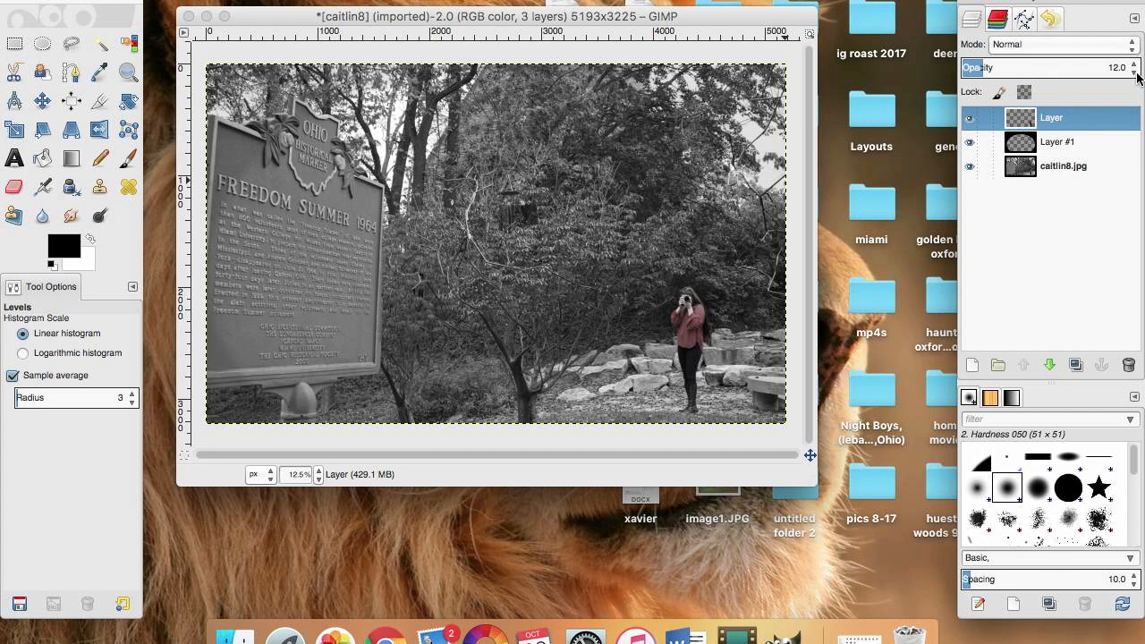
pyautogui.click(1137, 73)
pyautogui.click(1136, 74)
# - Adjust the color levels of the topmost layer with a black input level of 22
pyautogui.click(384, 1)
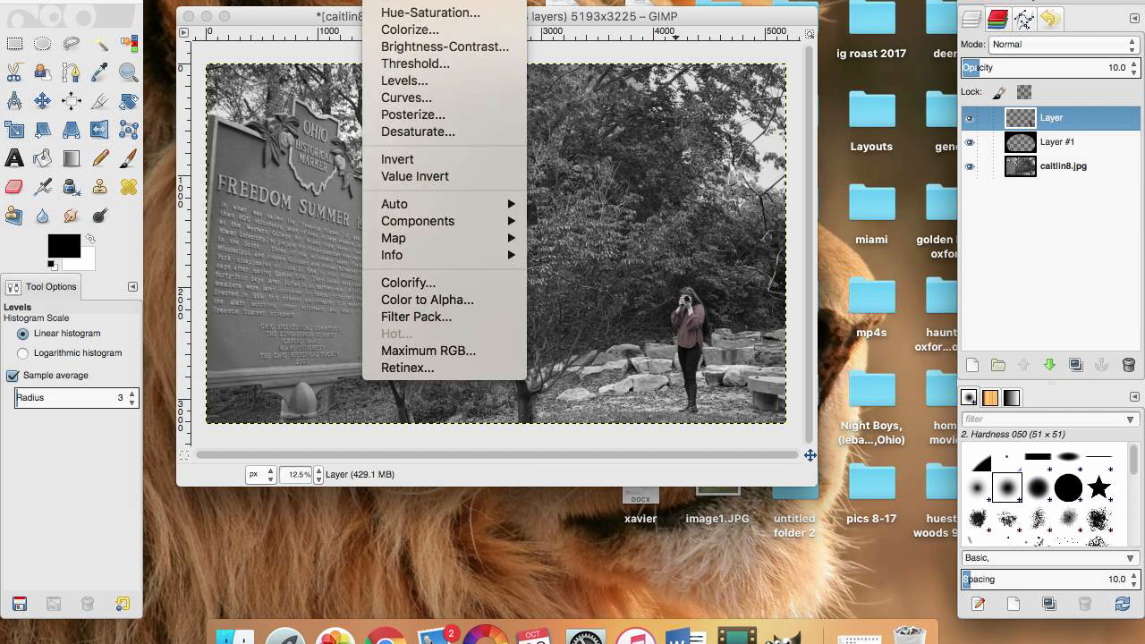
pyautogui.click(405, 82)
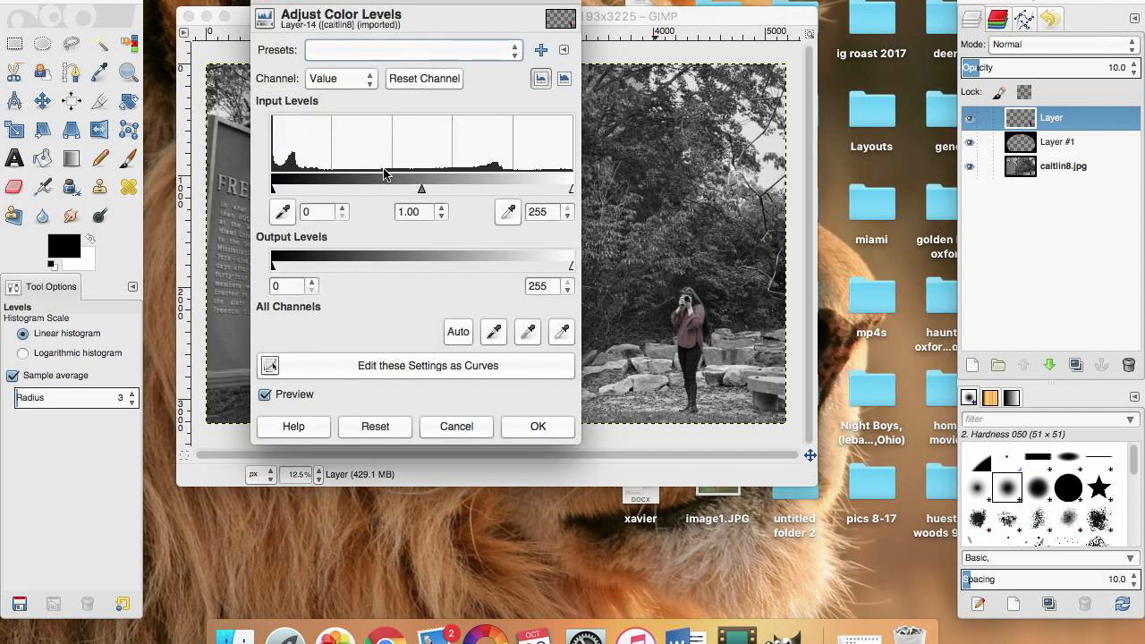
pyautogui.moveTo(273, 192); pyautogui.dragTo(298, 192)
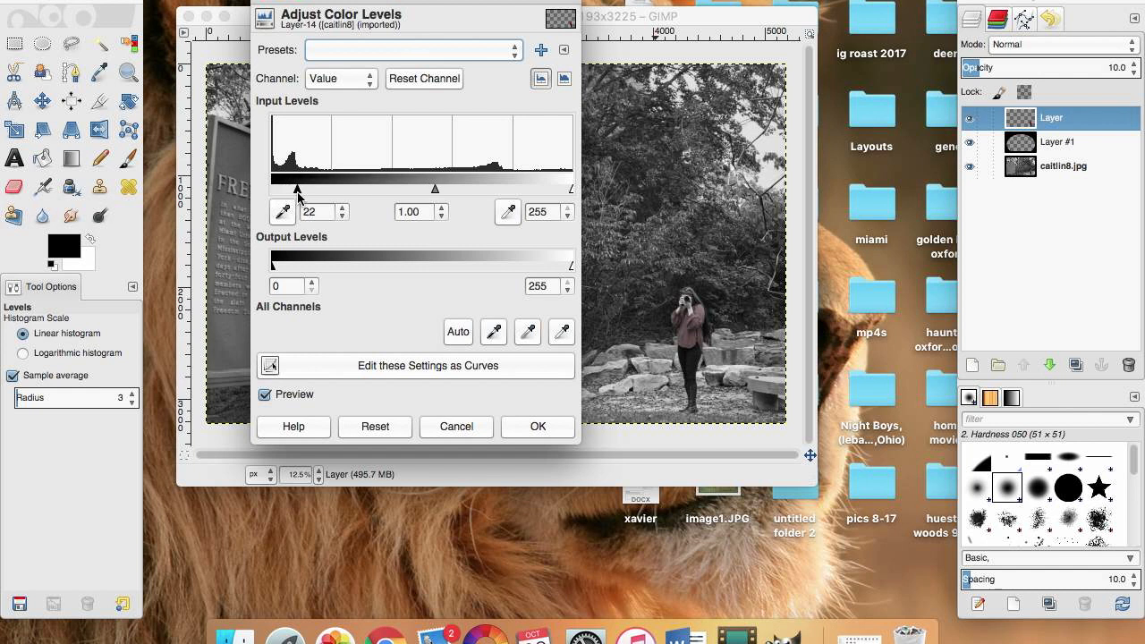
pyautogui.click(538, 426)
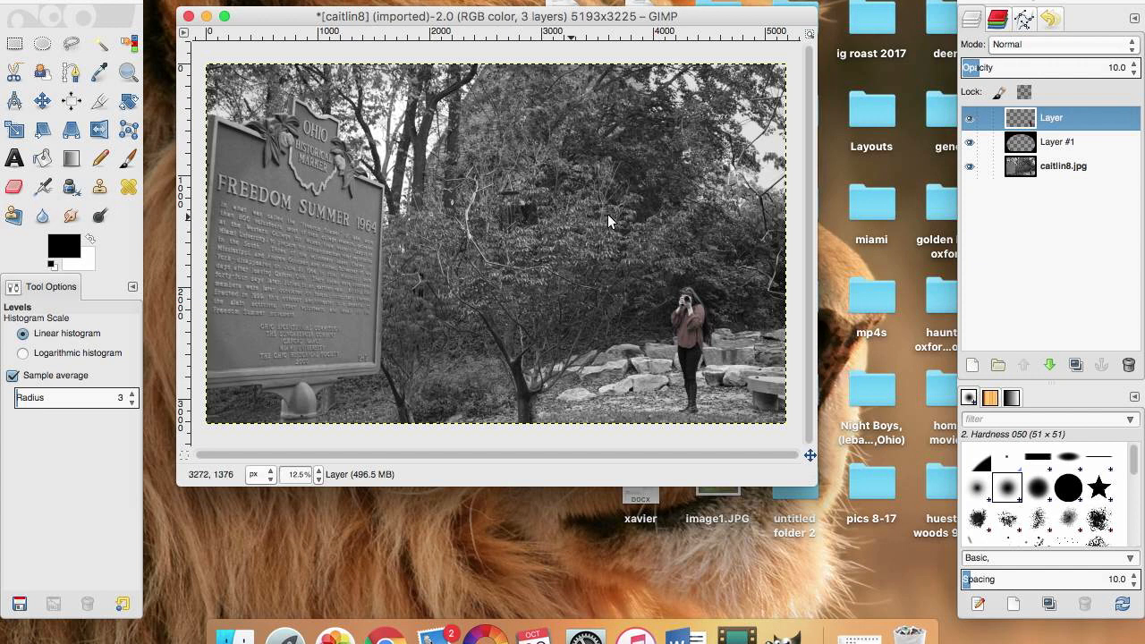
# - Raise the opacity of the topmost layer to 30 to strengthen the color of the woman's red top
pyautogui.click(1135, 66)
pyautogui.click(1134, 66)
pyautogui.click(1135, 66)
pyautogui.click(1134, 66)
pyautogui.click(1134, 66)
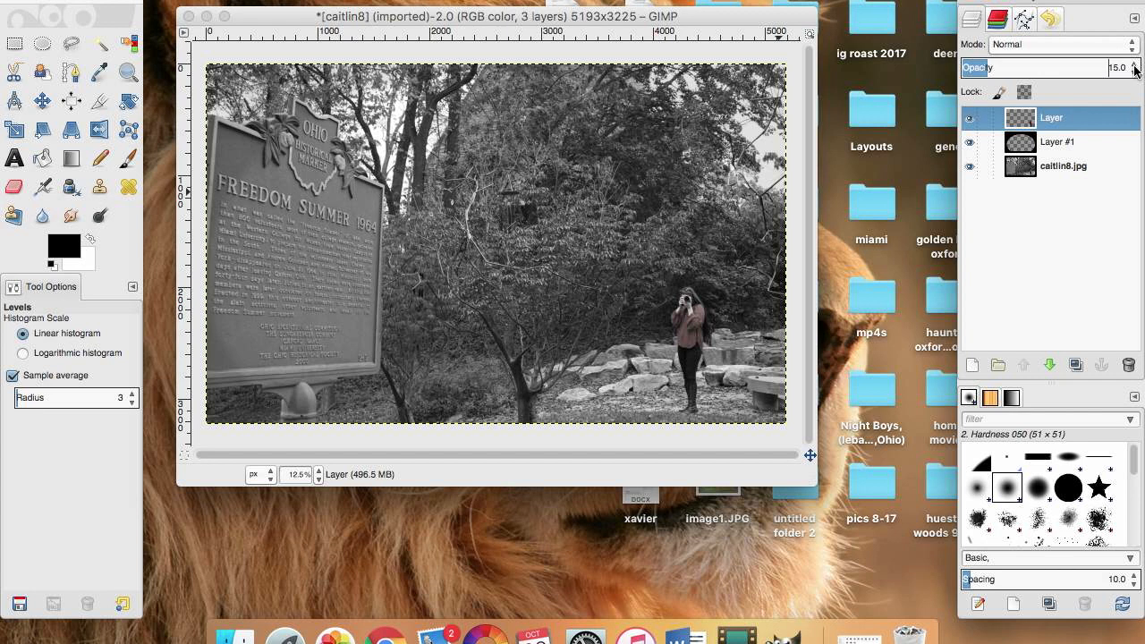
pyautogui.click(1135, 66)
pyautogui.click(1134, 66)
pyautogui.click(1135, 66)
pyautogui.click(1135, 67)
pyautogui.click(1134, 67)
pyautogui.click(1134, 66)
pyautogui.click(1134, 66)
pyautogui.click(1135, 71)
pyautogui.click(1135, 66)
pyautogui.click(1135, 65)
pyautogui.click(1135, 65)
pyautogui.click(1135, 66)
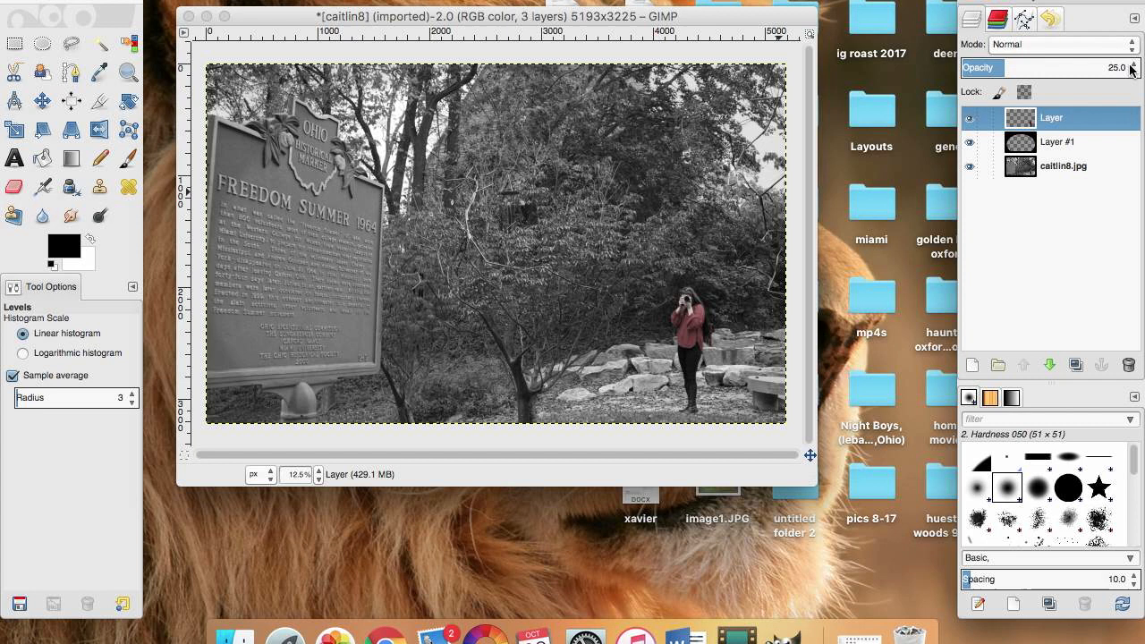
pyautogui.click(1135, 64)
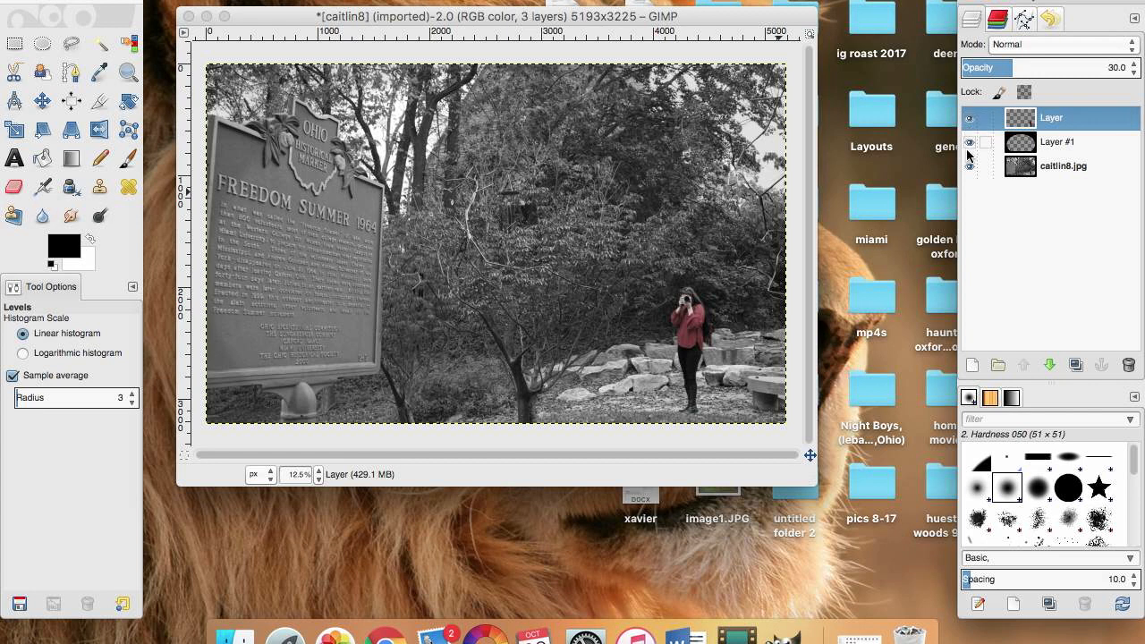
# - Toggle the visibility of the topmost layer and Layer #1 to compare the photo with and without each effect
pyautogui.click(970, 117)
pyautogui.click(970, 143)
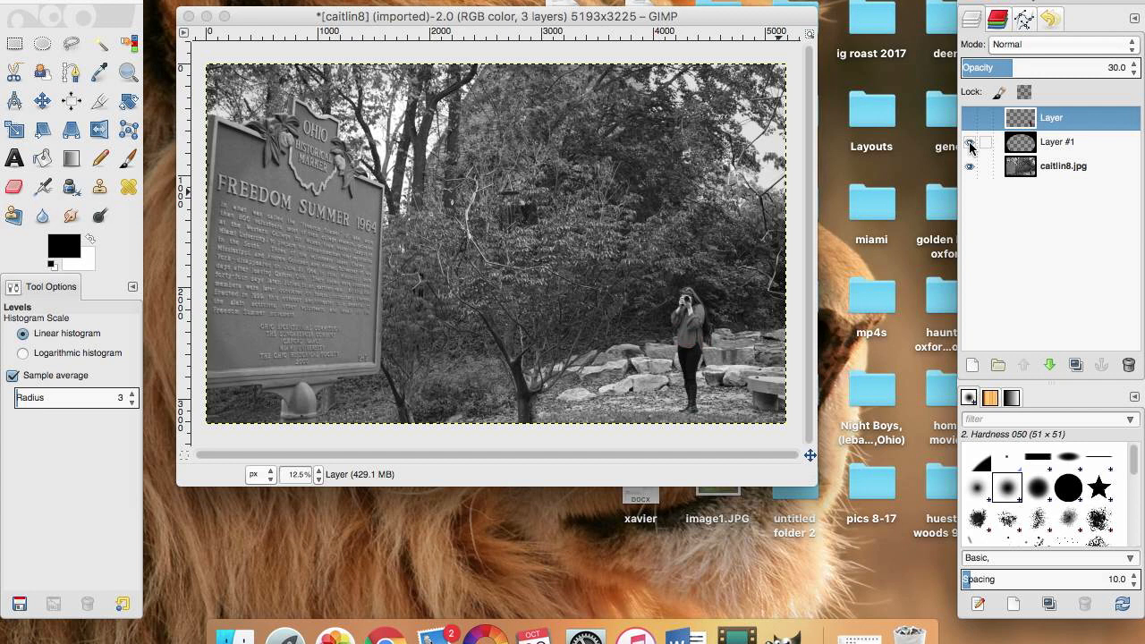
pyautogui.click(970, 143)
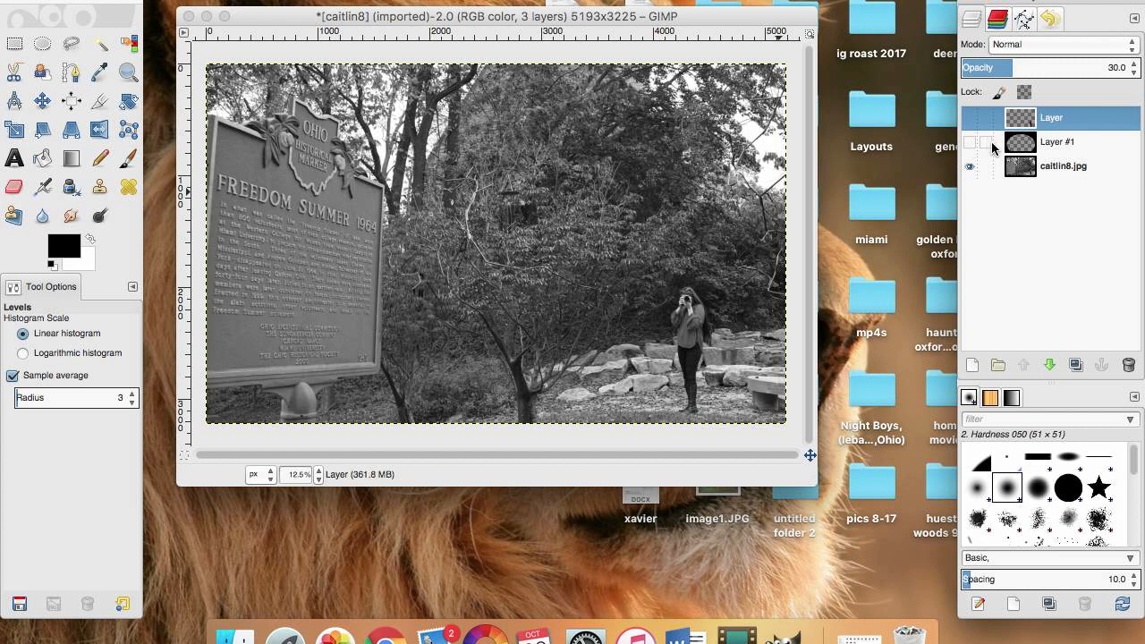
pyautogui.click(971, 119)
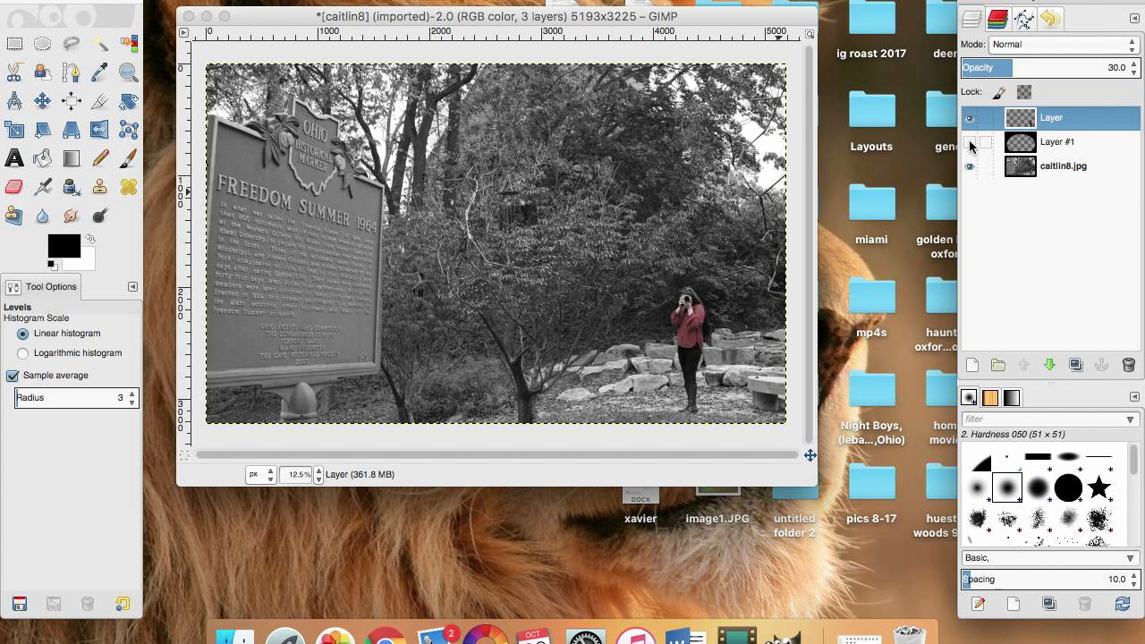
pyautogui.click(970, 143)
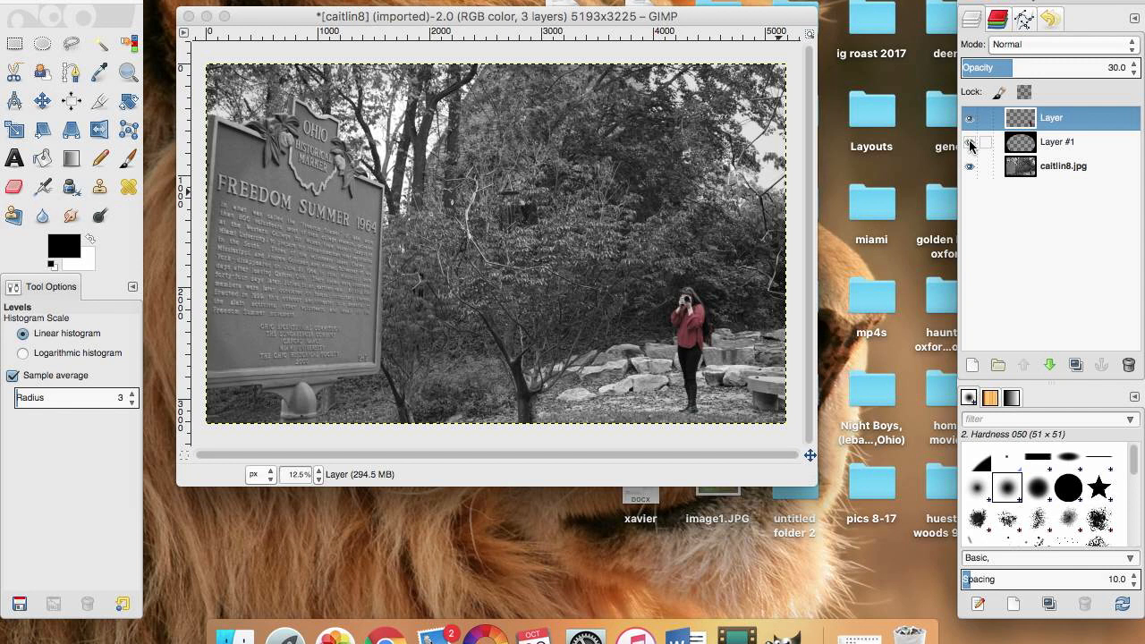
pyautogui.click(970, 143)
# - Flatten the image to merge all layers into a single one
pyautogui.click(284, 1)
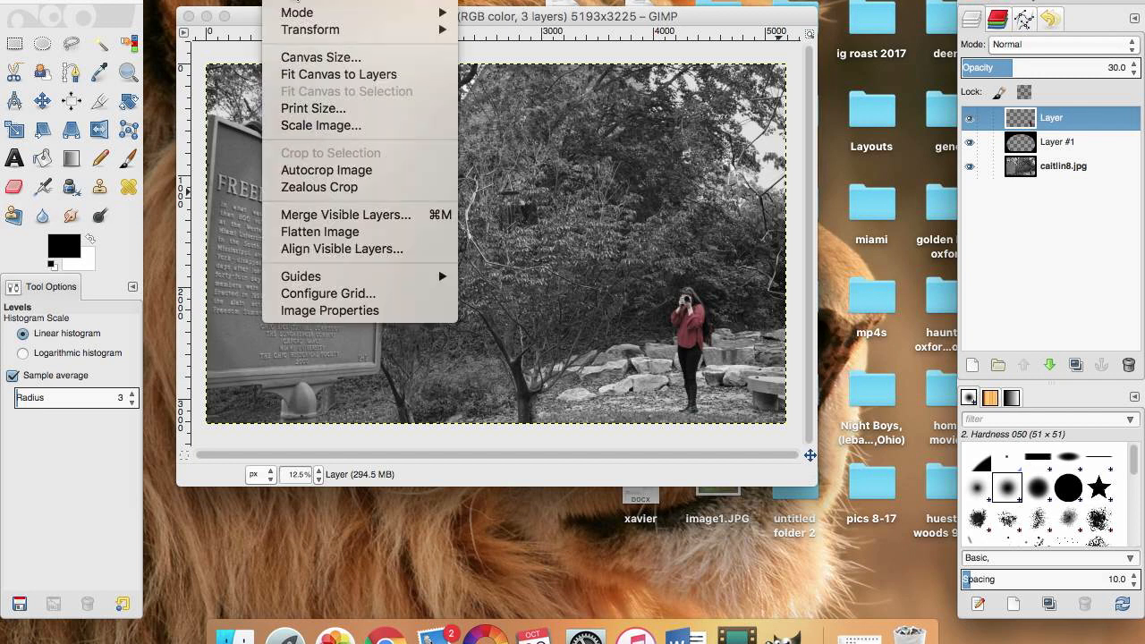
pyautogui.click(320, 234)
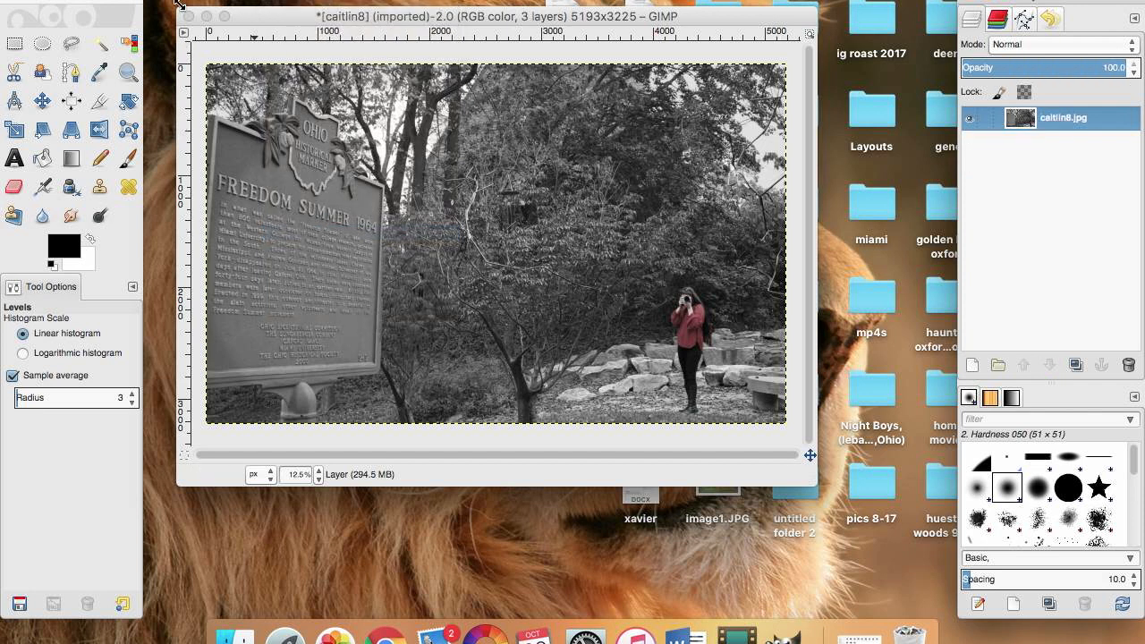
# - Export the flattened photo to the Desktop folder under the name freedombw.jpg
pyautogui.click(142, 0)
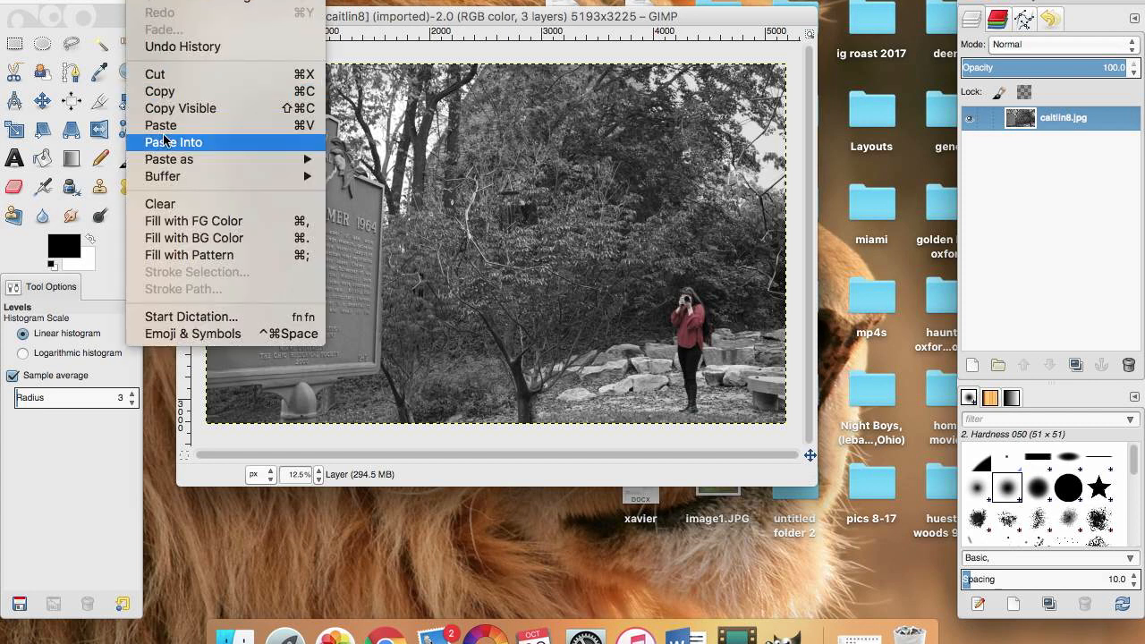
pyautogui.moveTo(103, 0)
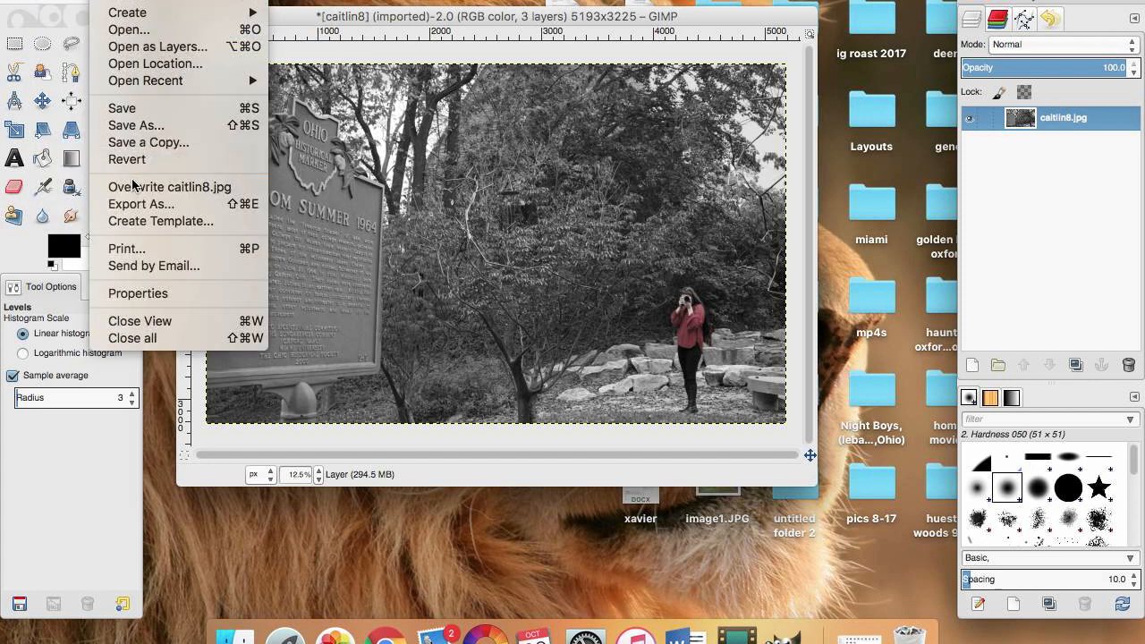
pyautogui.click(164, 202)
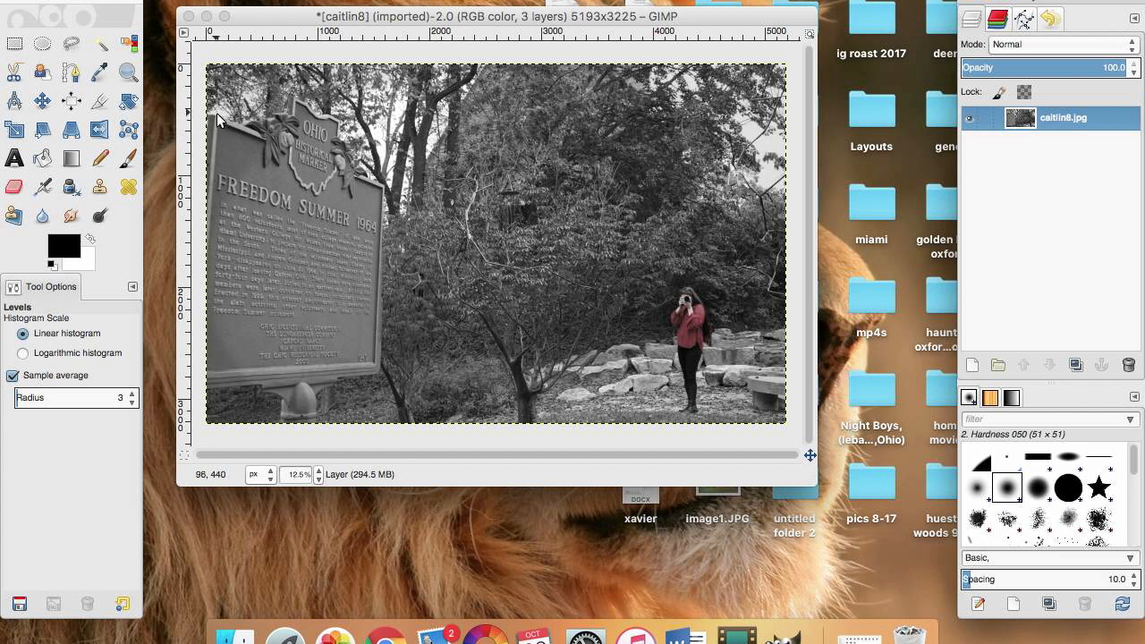
pyautogui.press('super+shift+e')
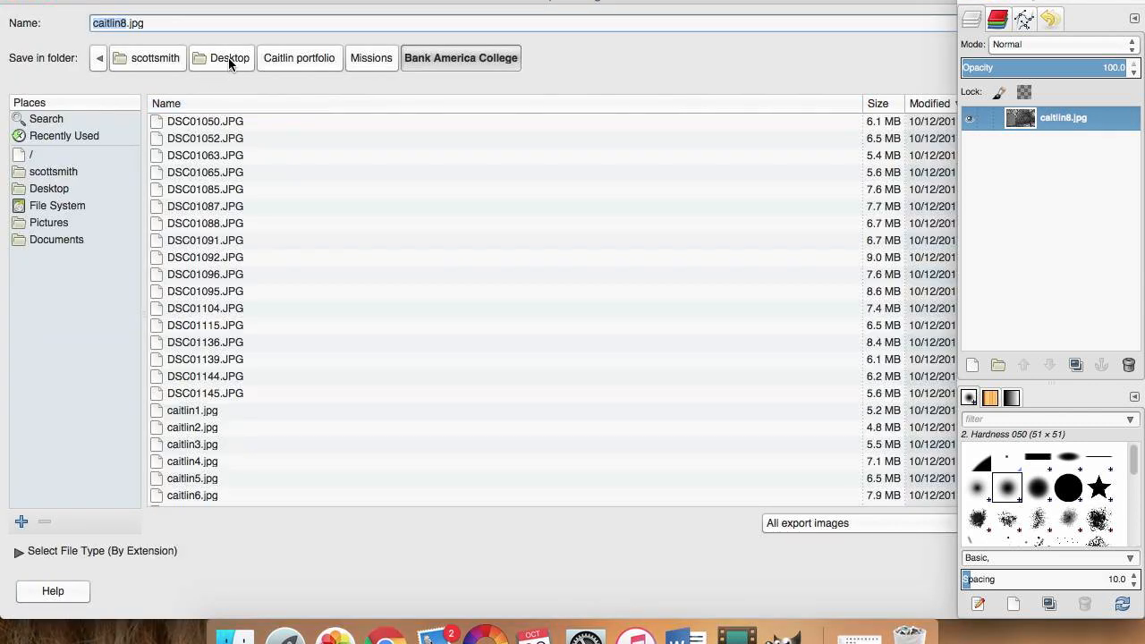
pyautogui.write('freedomb')
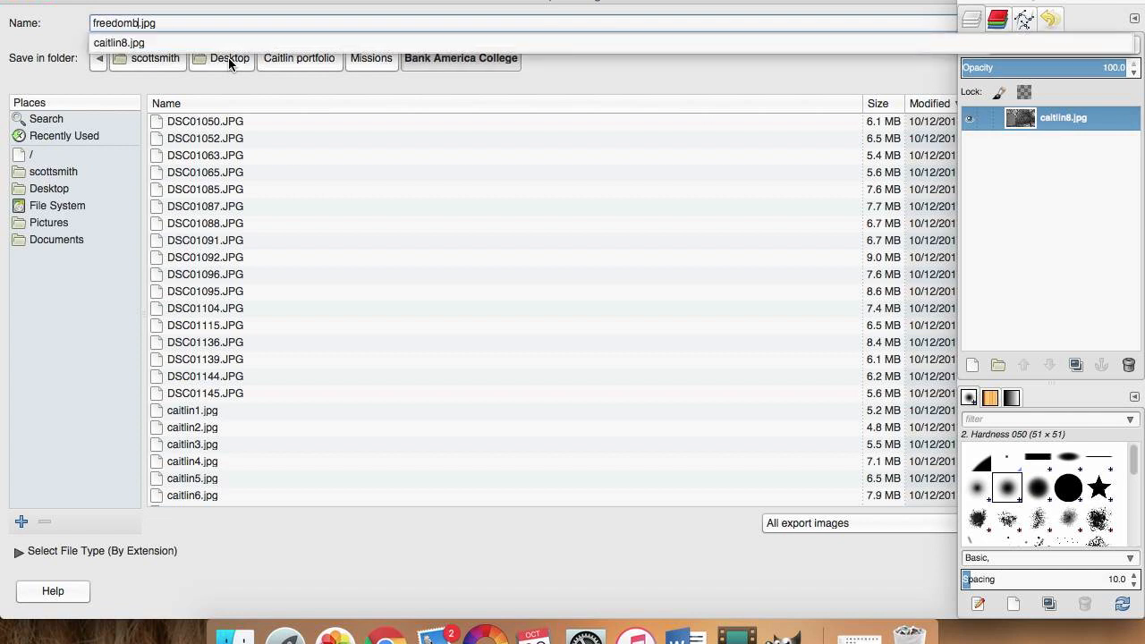
pyautogui.write('w')
pyautogui.click(51, 189)
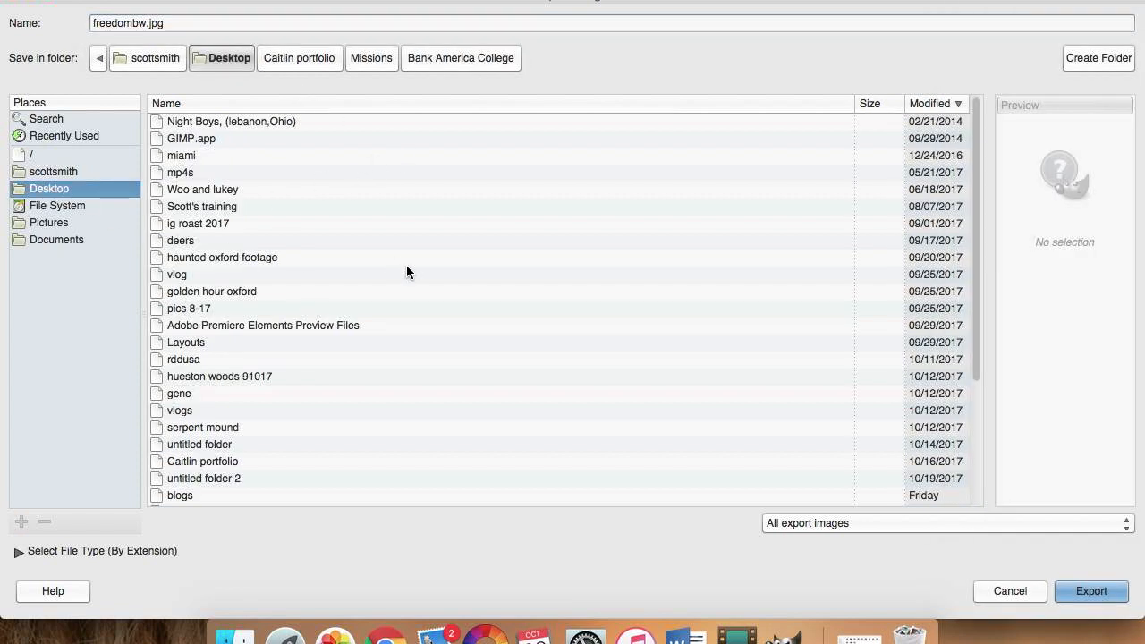
pyautogui.click(1103, 584)
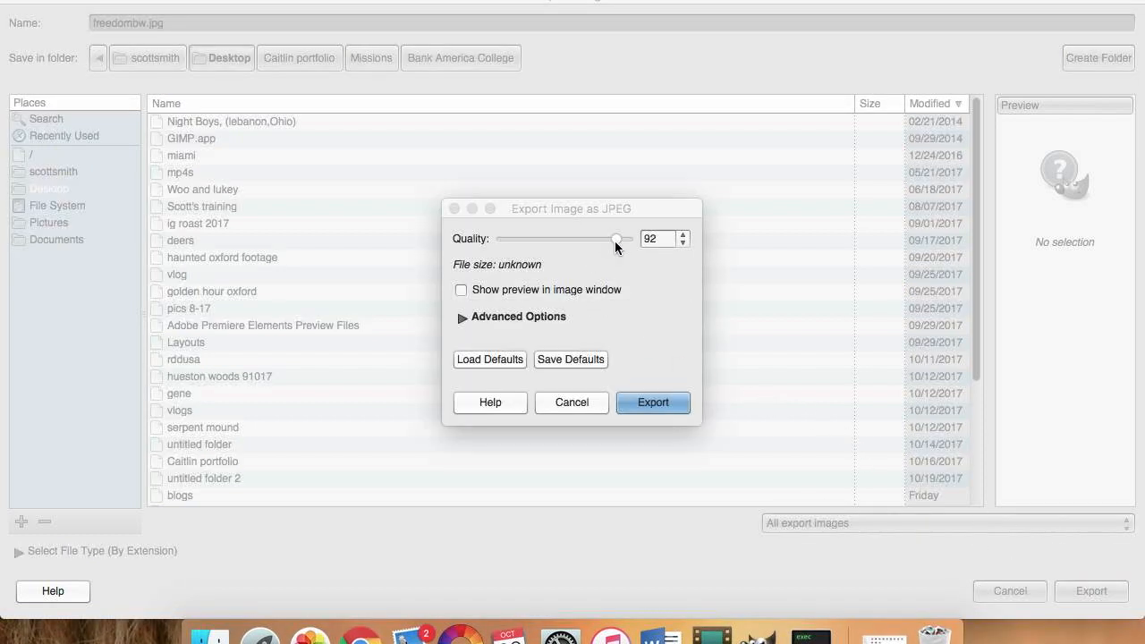
# - Set the JPEG quality to 100 and complete the export
pyautogui.click(472, 209)
pyautogui.click(917, 636)
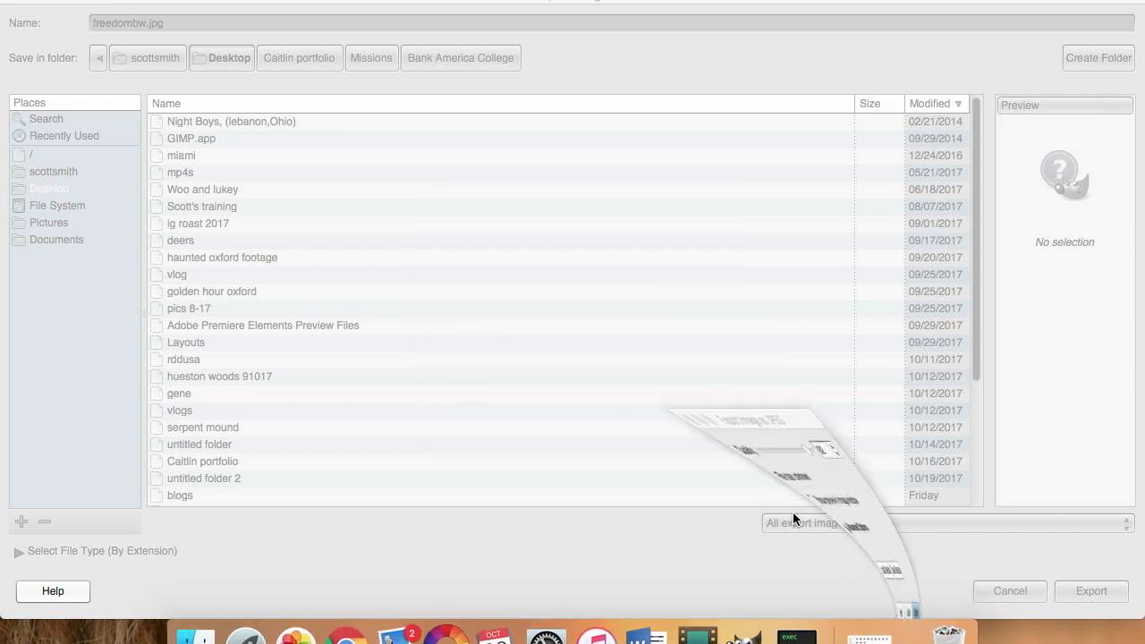
pyautogui.moveTo(618, 239); pyautogui.dragTo(695, 245)
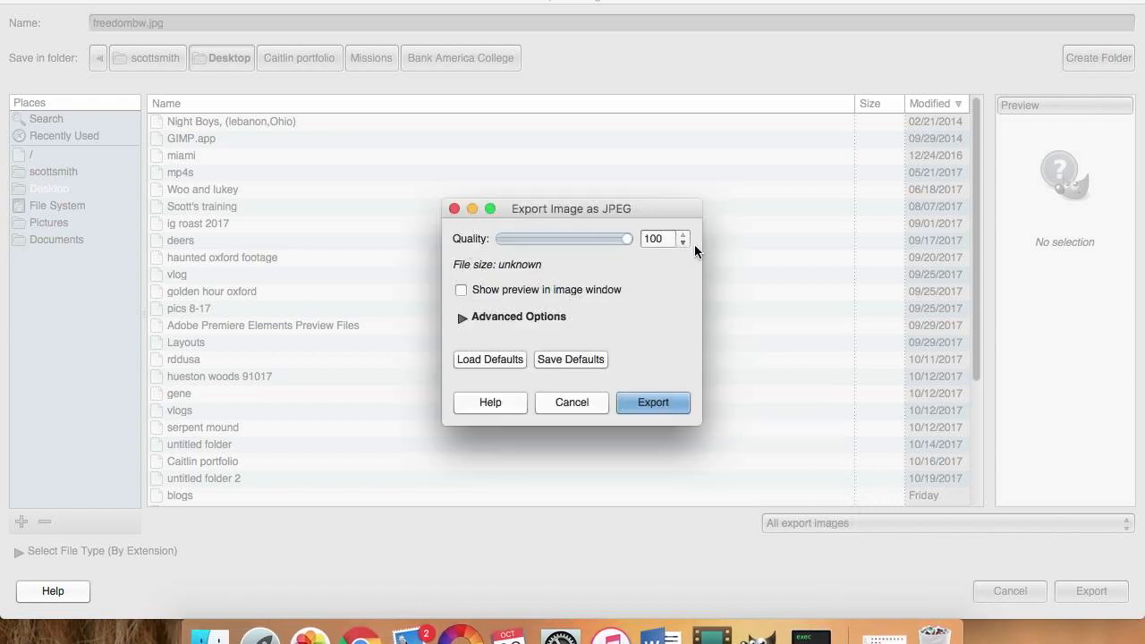
pyautogui.click(639, 401)
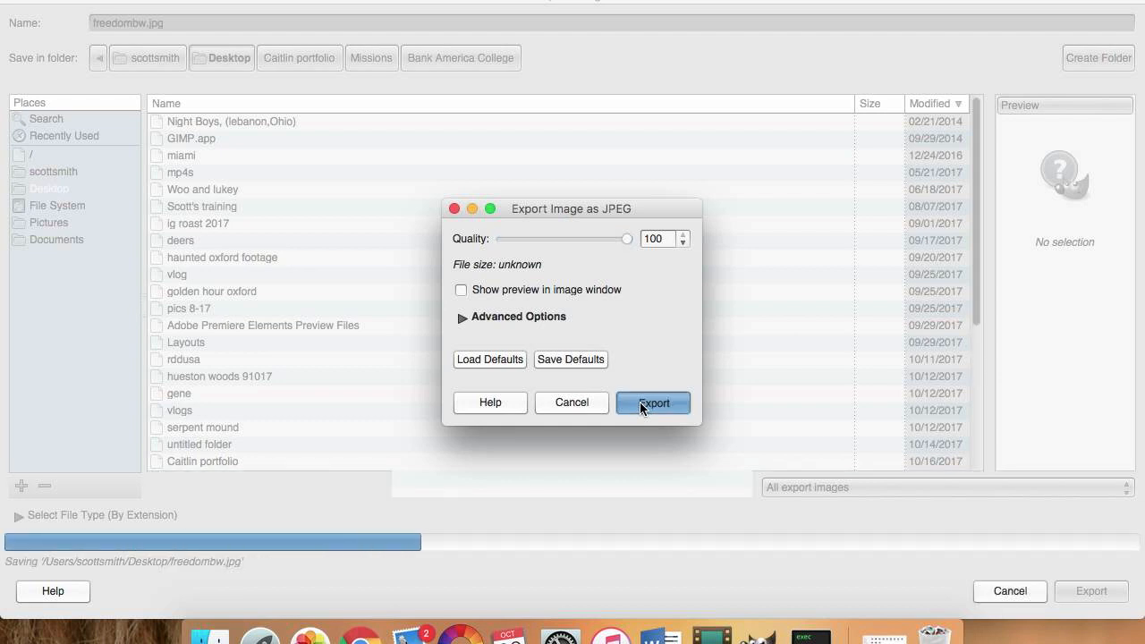